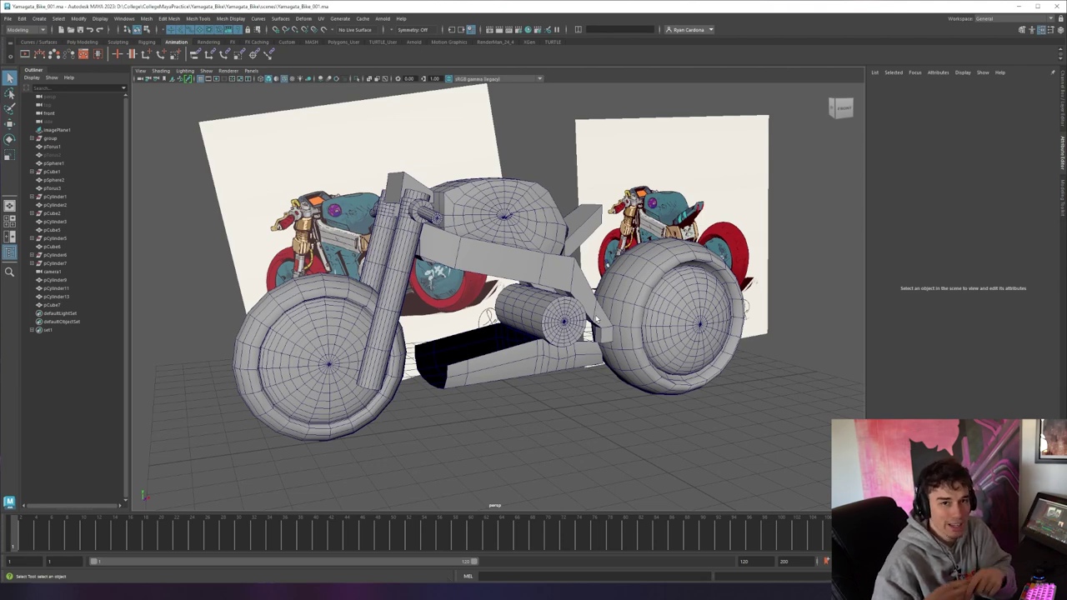
Step: Orbit around the bike blockout toward the reference planes and select pTorus2
{"action": "left_click_drag", "start_coordinate": [610, 497], "coordinate": [416, 300], "text": "alt"}
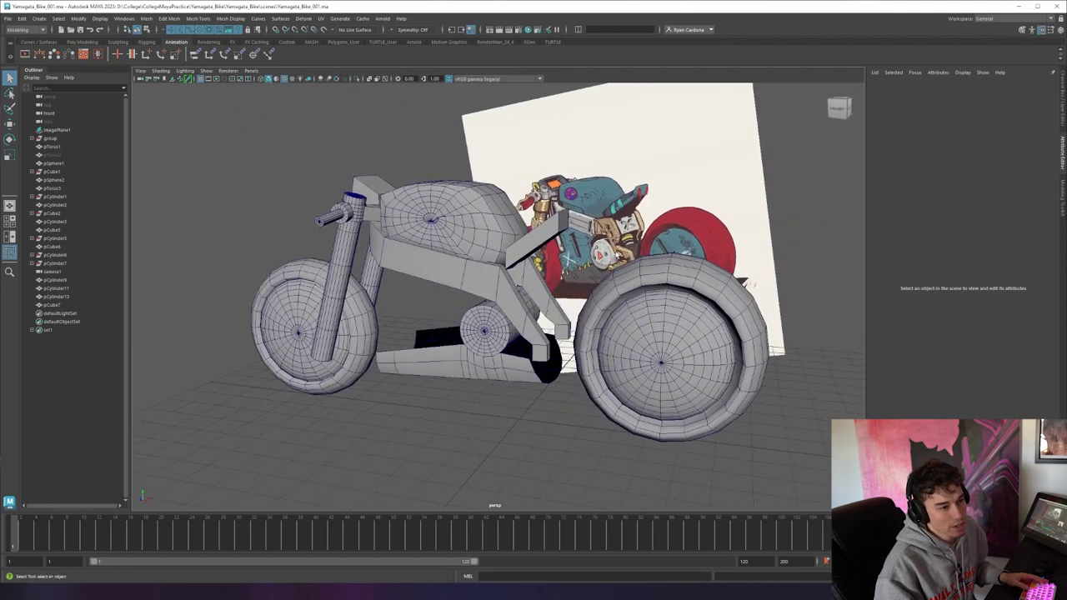
{"action": "left_click_drag", "start_coordinate": [590, 273], "coordinate": [500, 281], "text": "alt"}
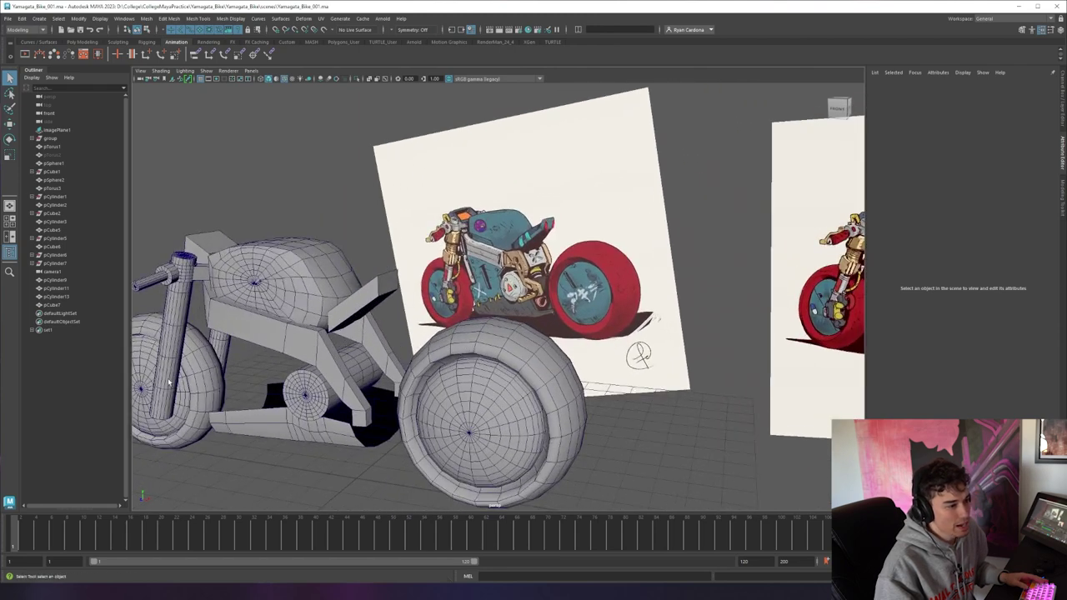
{"action": "left_click", "coordinate": [71, 156]}
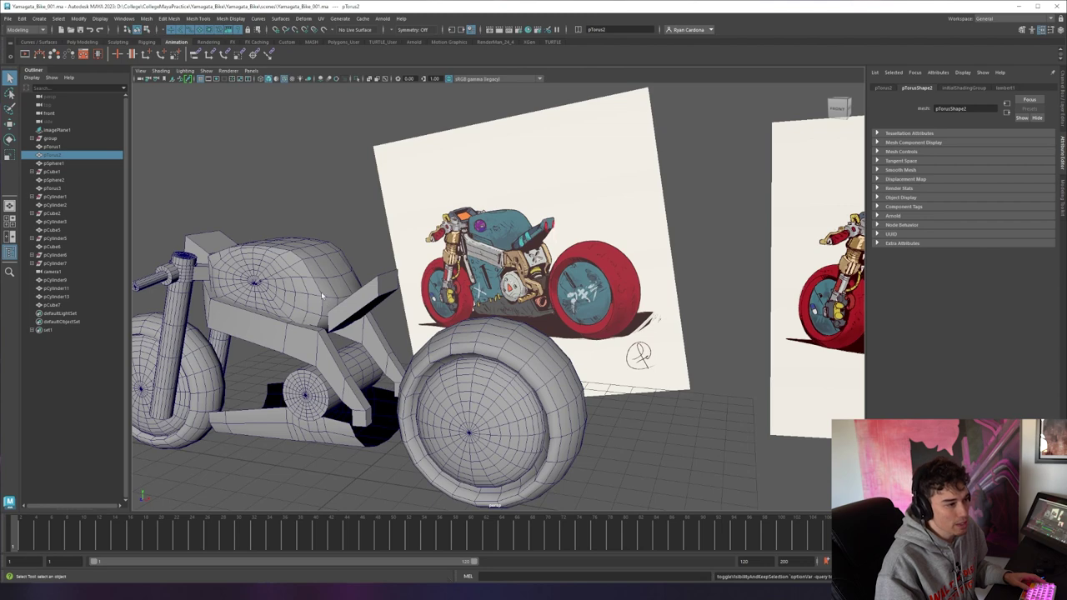
Step: Tumble to a side-on view of the bike and switch to the four-view layout
{"action": "left_click_drag", "start_coordinate": [209, 377], "coordinate": [345, 290], "text": "alt"}
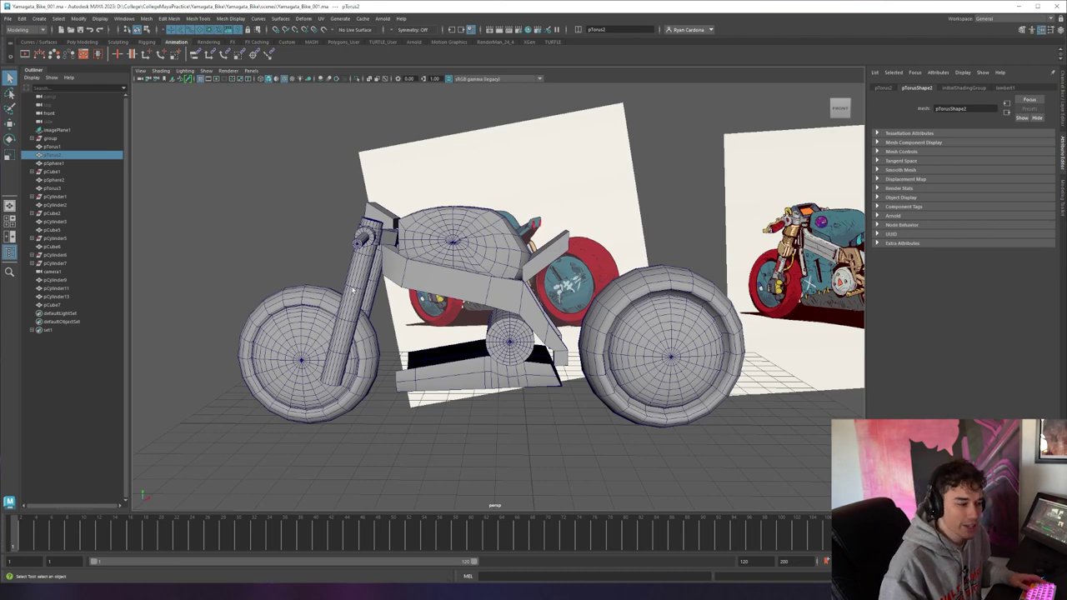
{"action": "left_click_drag", "start_coordinate": [352, 290], "coordinate": [406, 327], "text": "alt"}
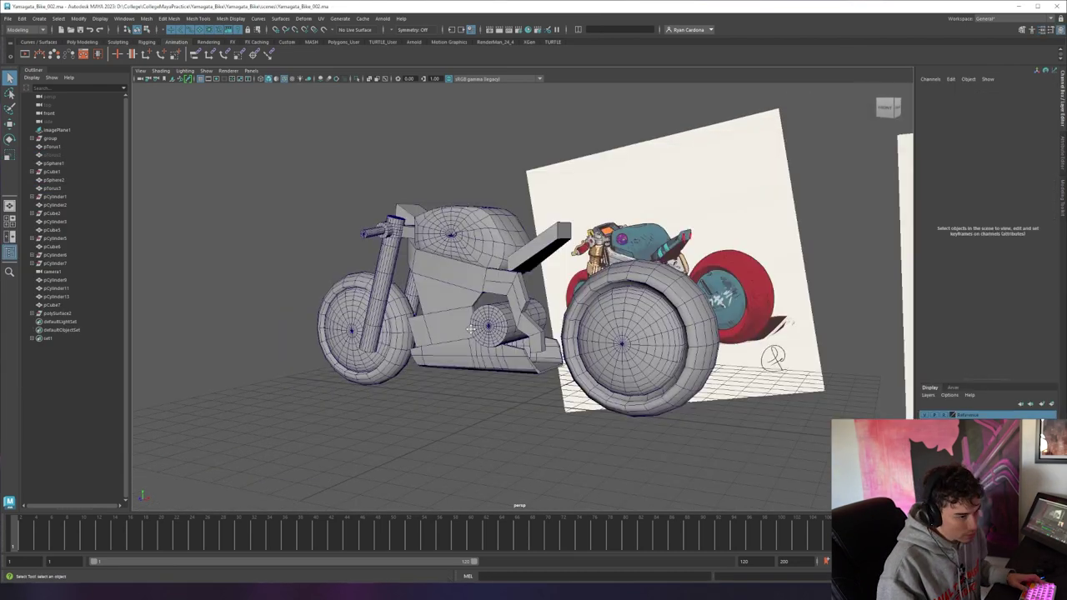
{"action": "left_click_drag", "start_coordinate": [409, 363], "coordinate": [480, 366], "text": "alt"}
{"action": "key", "text": "space"}
{"action": "key", "text": "space"}
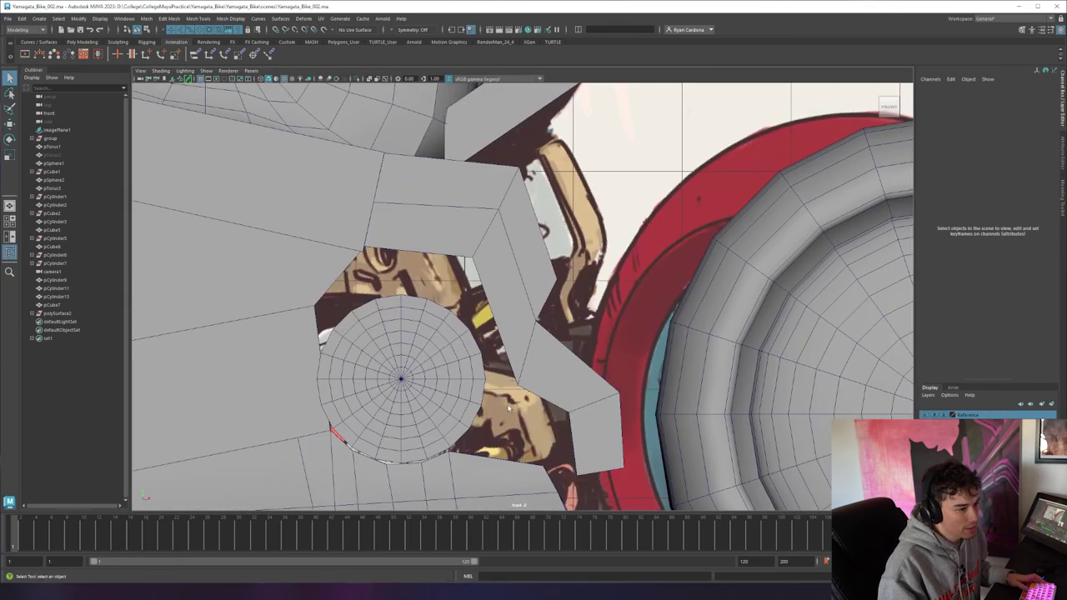
{"action": "key", "text": "a"}
{"action": "scroll", "coordinate": [424, 315], "scroll_direction": "up", "scroll_amount": 5}
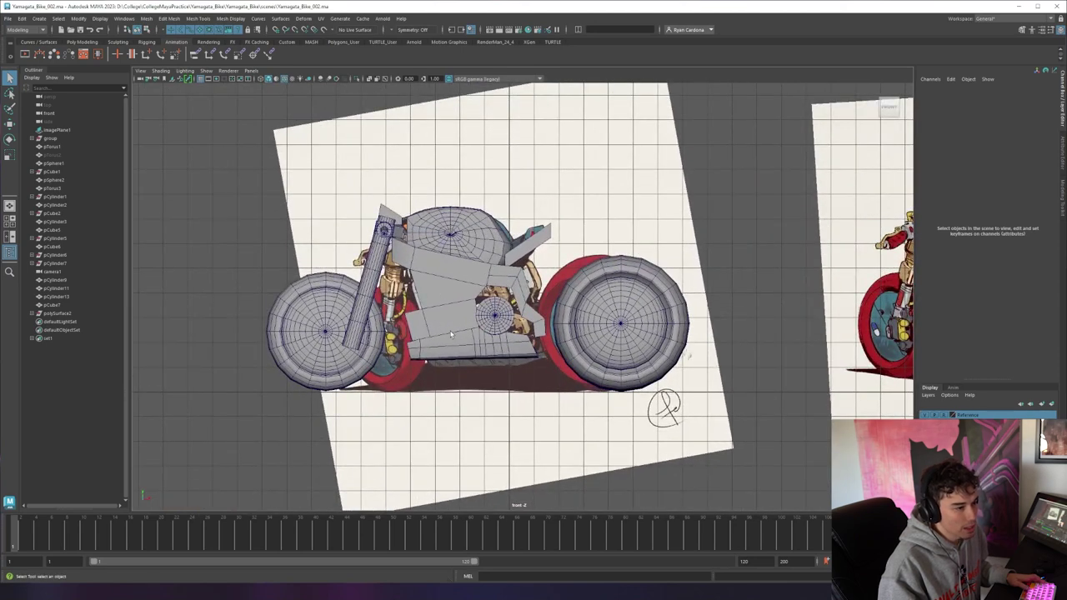
{"action": "key", "text": "space"}
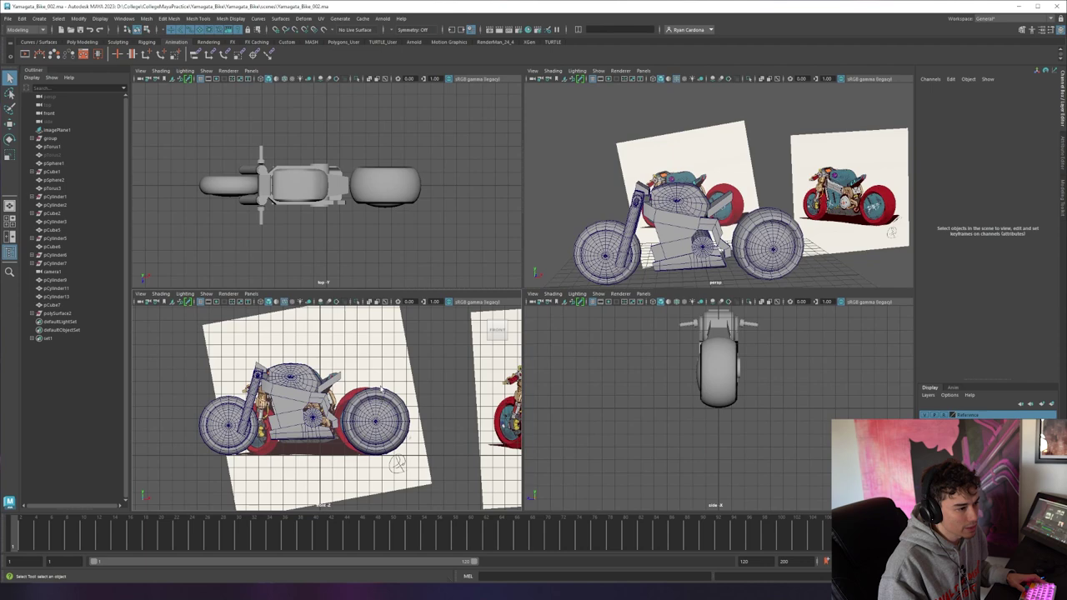
{"action": "key", "text": "space"}
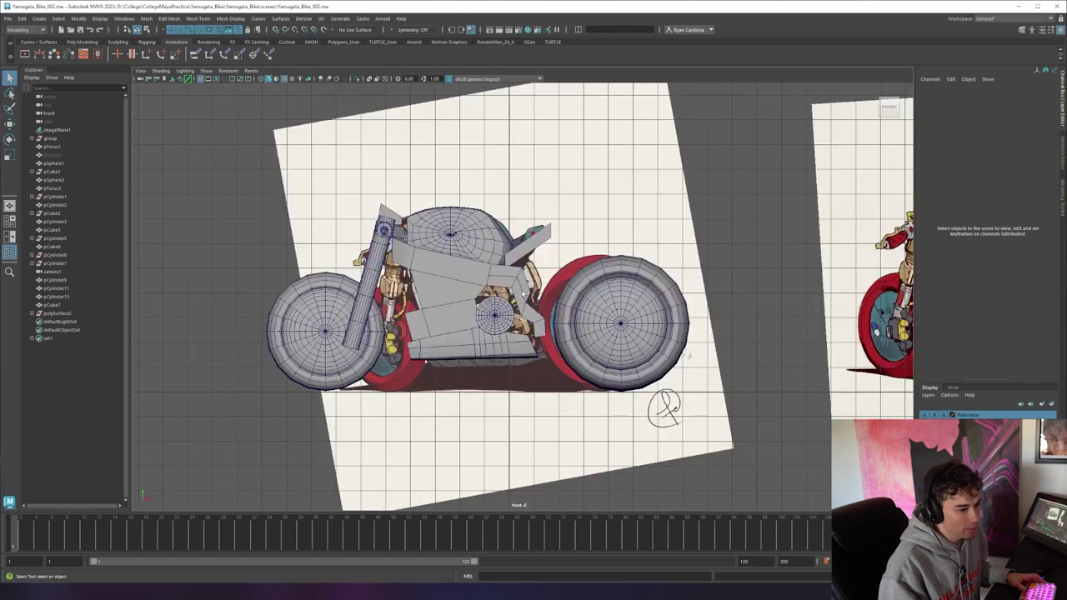
{"action": "key", "text": "space"}
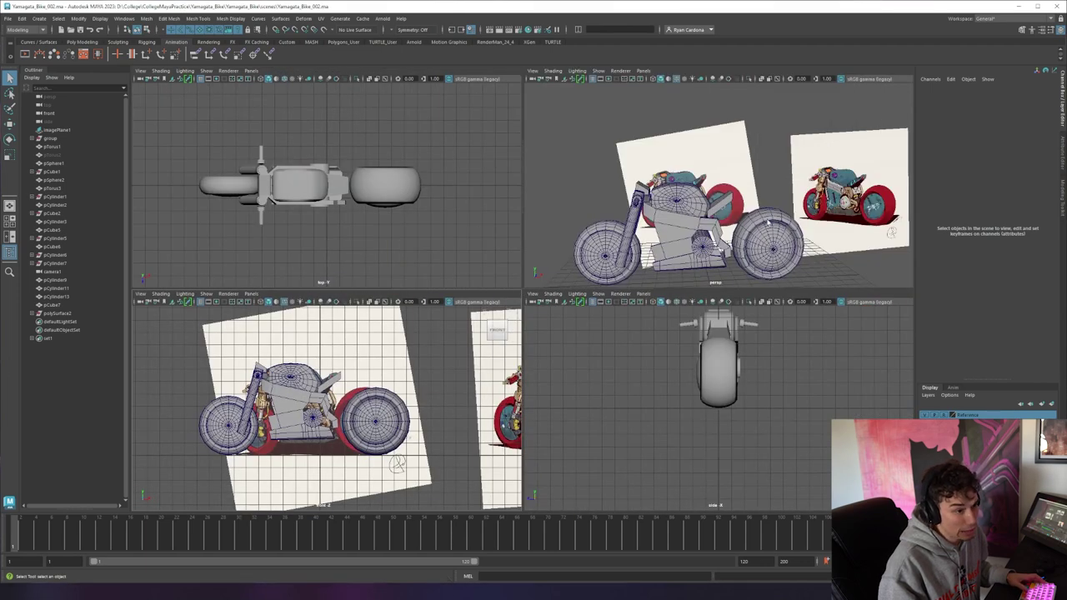
{"action": "mouse_move", "coordinate": [769, 223]}
{"action": "left_mouse_down", "text": "alt"}
{"action": "mouse_move", "coordinate": [771, 266]}
{"action": "mouse_move", "coordinate": [769, 232]}
{"action": "left_mouse_up", "text": "alt"}
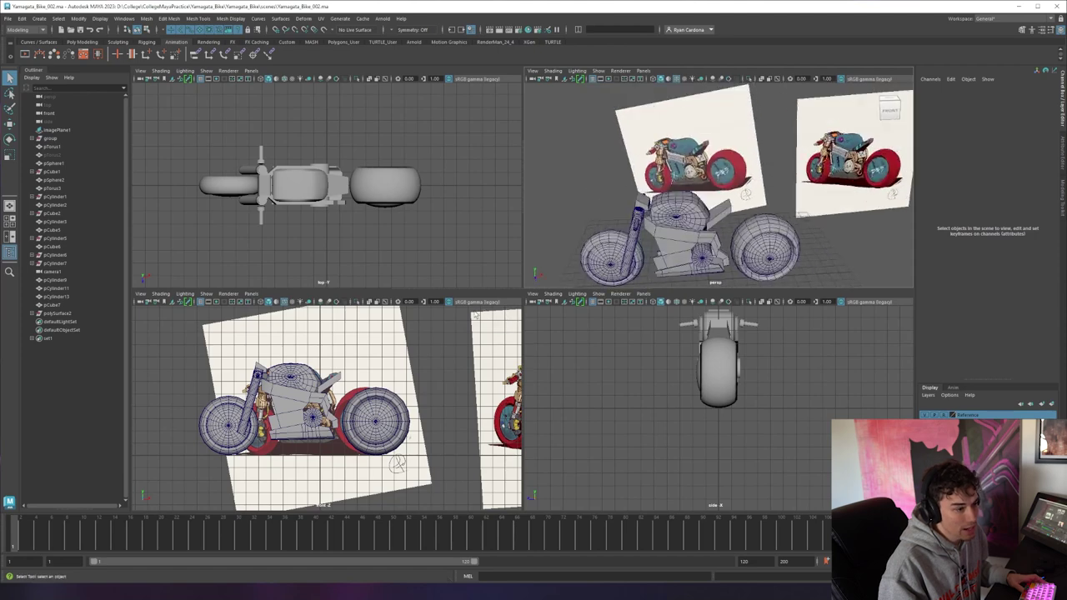
{"action": "key", "text": "space"}
{"action": "scroll", "coordinate": [504, 386], "scroll_direction": "down", "scroll_amount": 2}
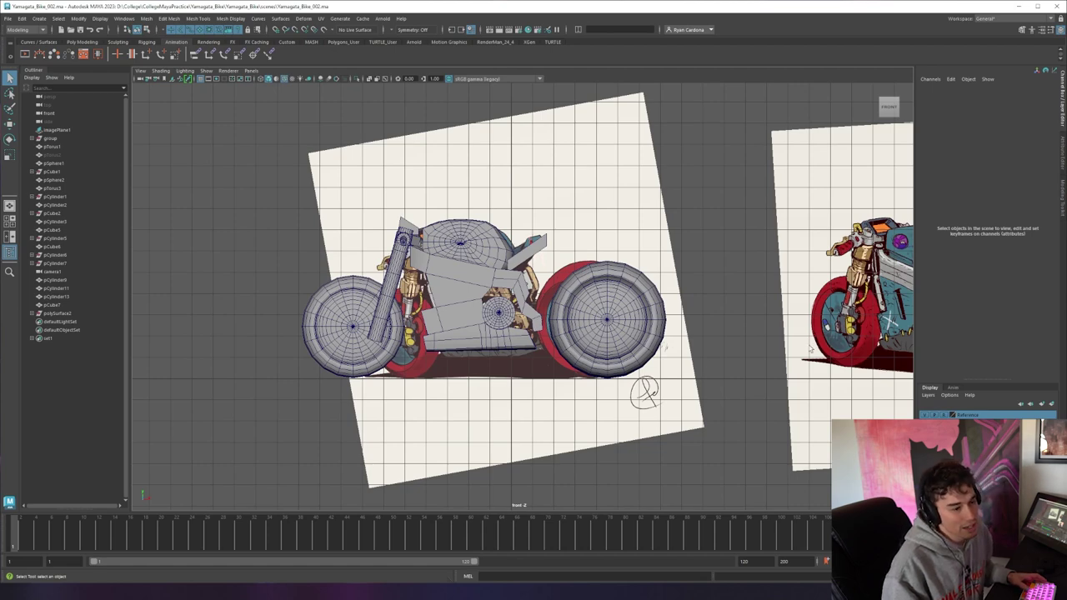
{"action": "scroll", "coordinate": [742, 358], "scroll_direction": "down", "scroll_amount": 2}
{"action": "middle_click_drag", "start_coordinate": [736, 353], "coordinate": [636, 353], "text": "alt"}
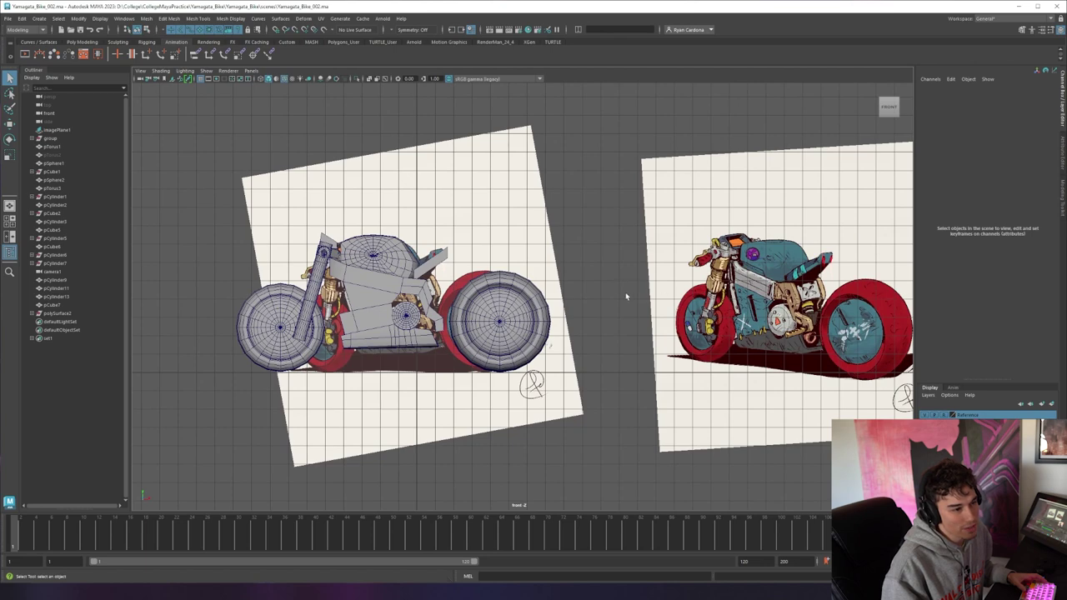
{"action": "key", "text": "space"}
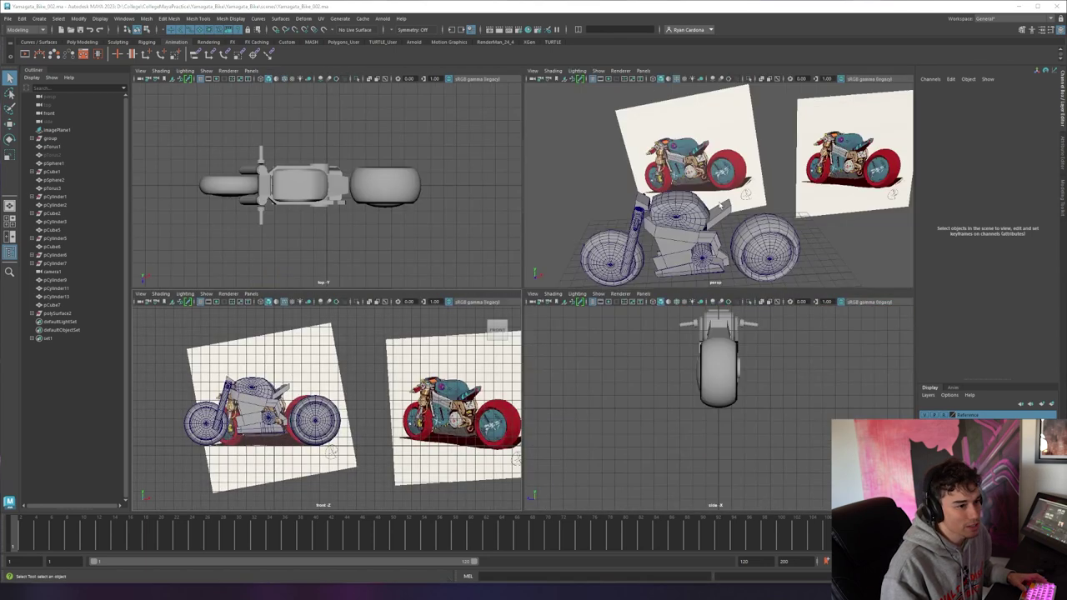
{"action": "key", "text": "space"}
{"action": "left_click_drag", "start_coordinate": [633, 325], "coordinate": [577, 322], "text": "alt"}
{"action": "right_click_drag", "start_coordinate": [577, 323], "coordinate": [614, 320], "text": "alt"}
{"action": "left_click_drag", "start_coordinate": [614, 320], "coordinate": [526, 372], "text": "alt"}
Step: Select a bike body part and orbit to a close three-quarter view facing the reference image
{"action": "right_click_drag", "start_coordinate": [526, 372], "coordinate": [558, 385], "text": "alt"}
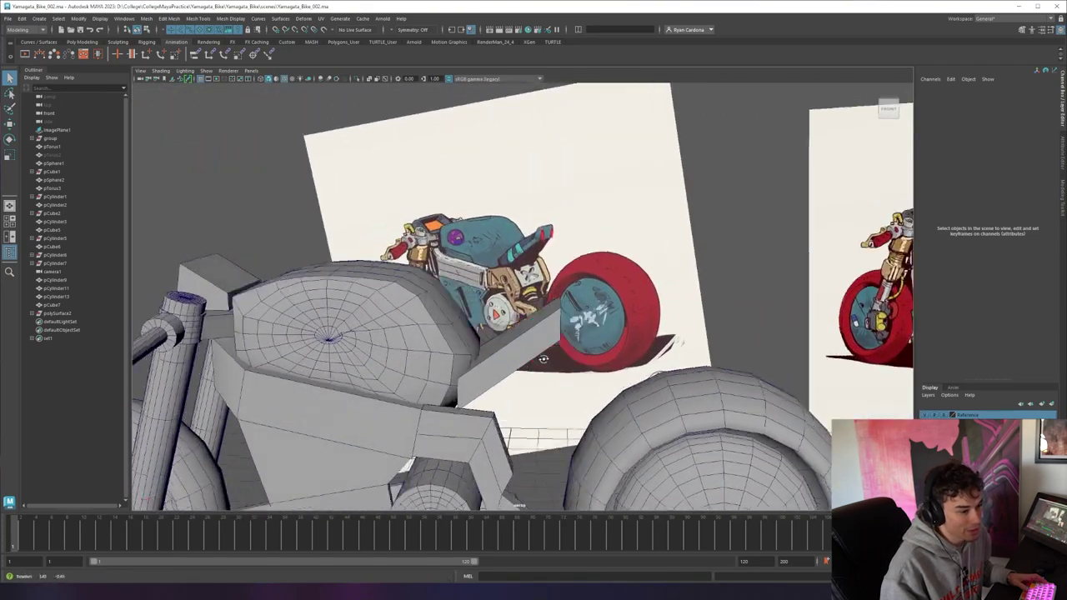
{"action": "left_click_drag", "start_coordinate": [558, 385], "coordinate": [483, 307], "text": "alt"}
{"action": "left_click", "coordinate": [557, 324]}
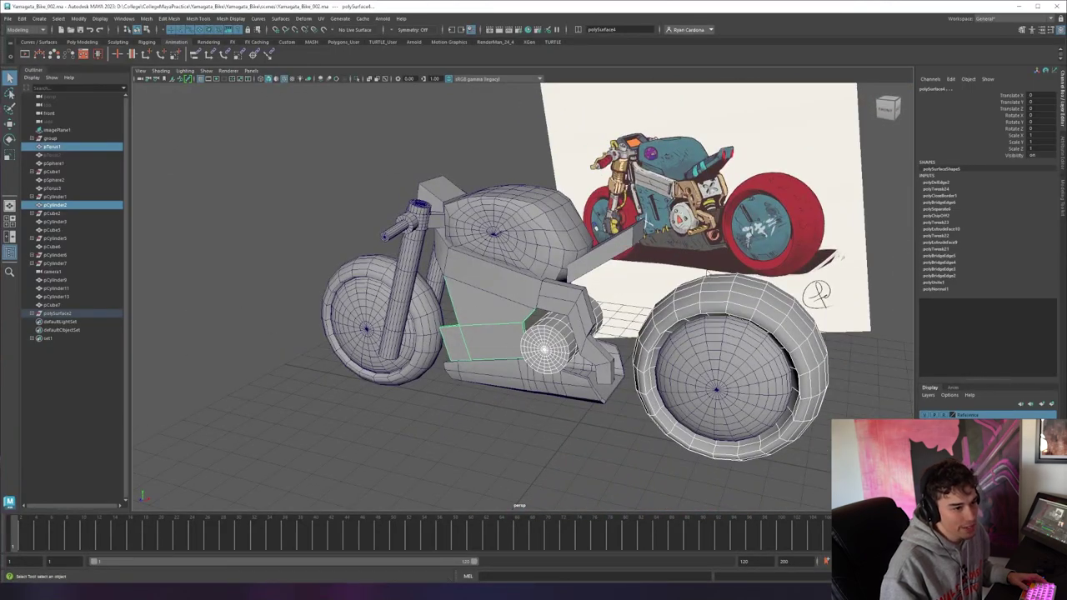
{"action": "left_click_drag", "start_coordinate": [632, 305], "coordinate": [666, 237], "text": "alt"}
{"action": "right_click_drag", "start_coordinate": [665, 237], "coordinate": [729, 249], "text": "alt"}
{"action": "left_click_drag", "start_coordinate": [729, 248], "coordinate": [625, 252], "text": "alt"}
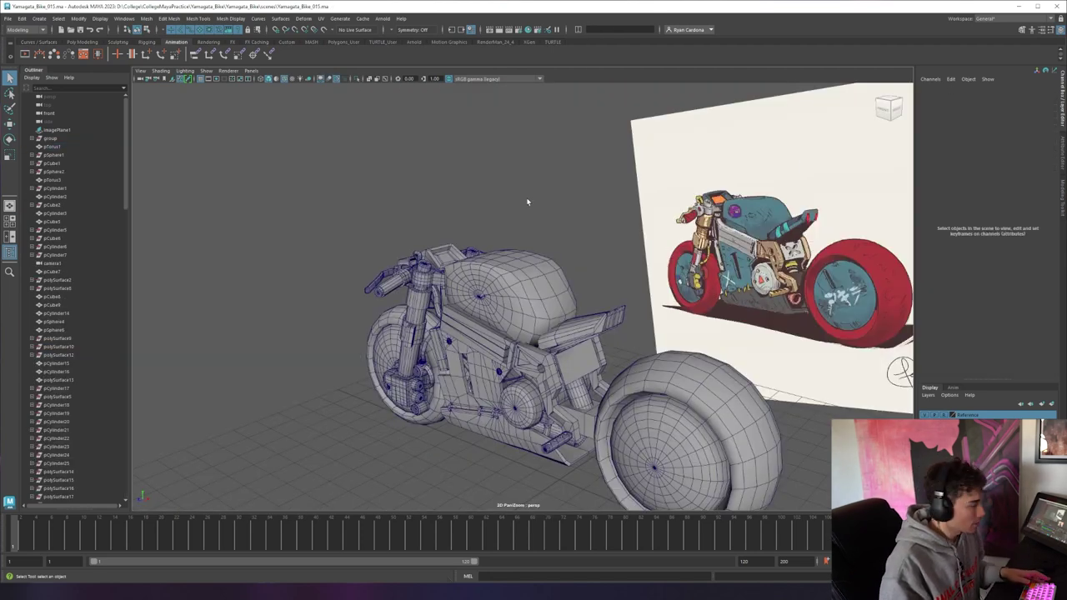
{"action": "left_click_drag", "start_coordinate": [536, 264], "coordinate": [527, 242], "text": "alt"}
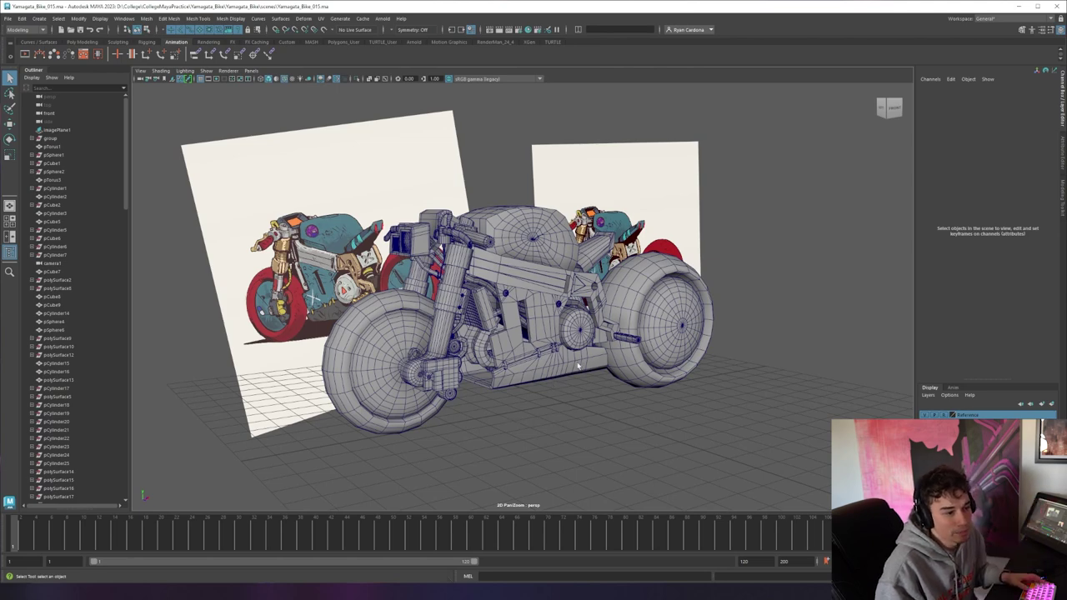
{"action": "left_click_drag", "start_coordinate": [599, 331], "coordinate": [894, 317], "text": "alt"}
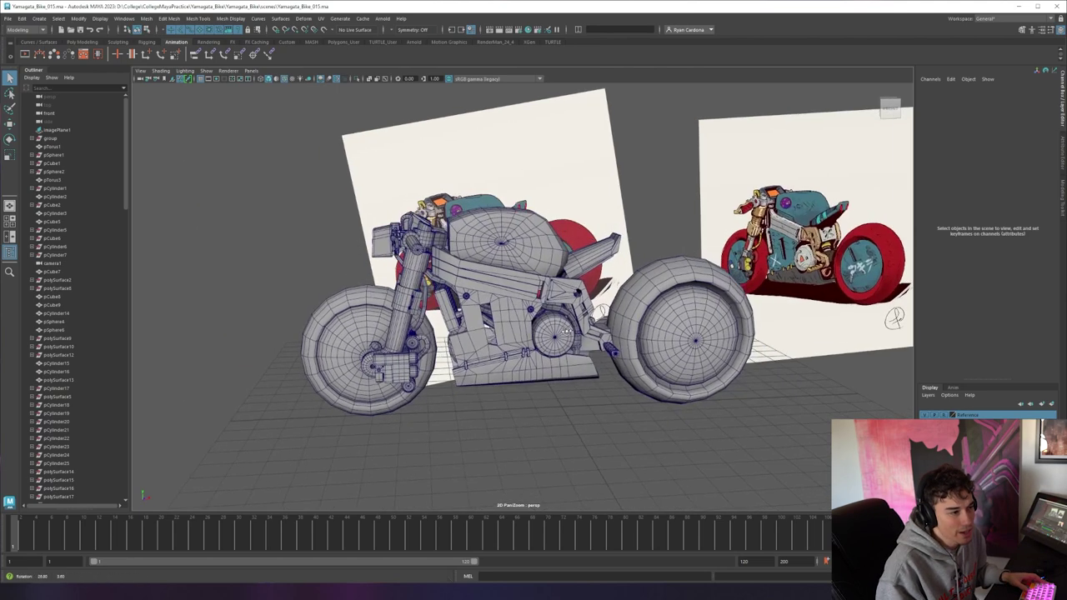
{"action": "key", "text": "alt+Tab"}
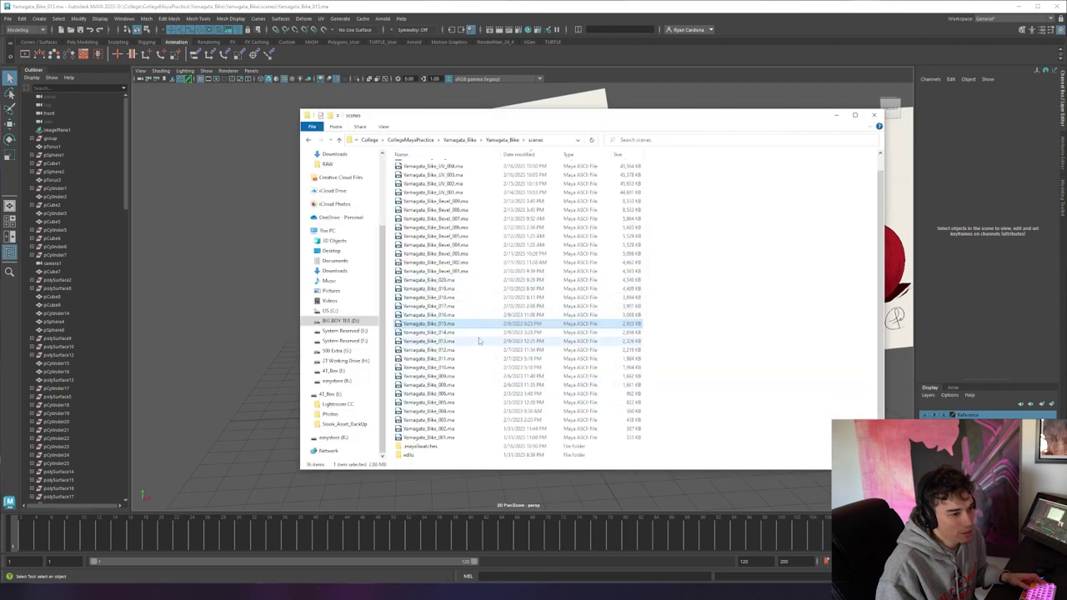
{"action": "scroll", "coordinate": [500, 250], "scroll_direction": "up", "scroll_amount": 1}
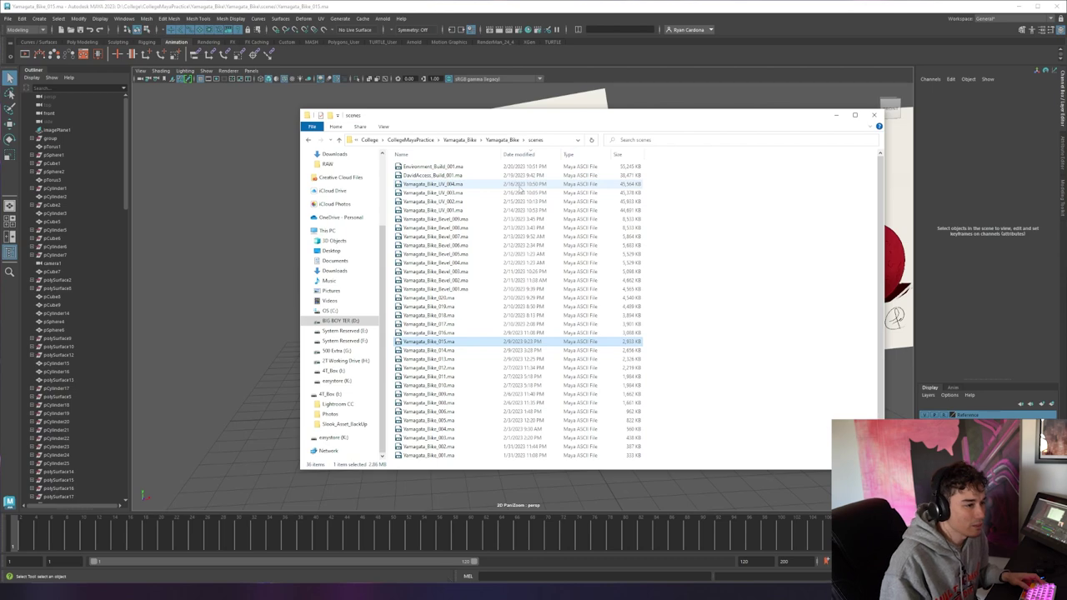
{"action": "left_click", "coordinate": [225, 441]}
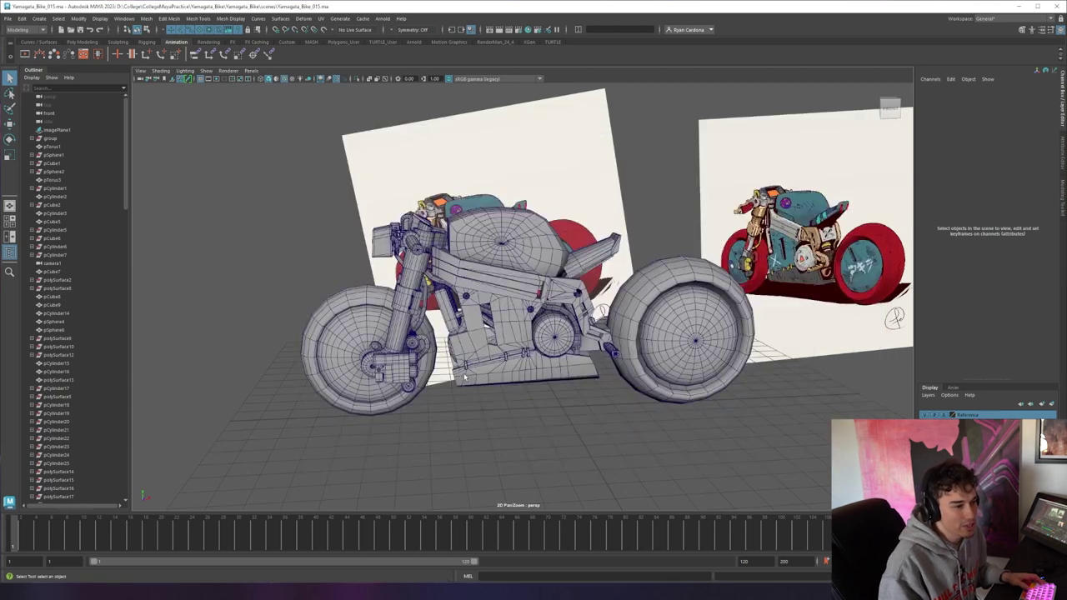
{"action": "left_click_drag", "start_coordinate": [471, 334], "coordinate": [751, 304], "text": "alt"}
{"action": "scroll", "coordinate": [803, 298], "scroll_direction": "up", "scroll_amount": 5}
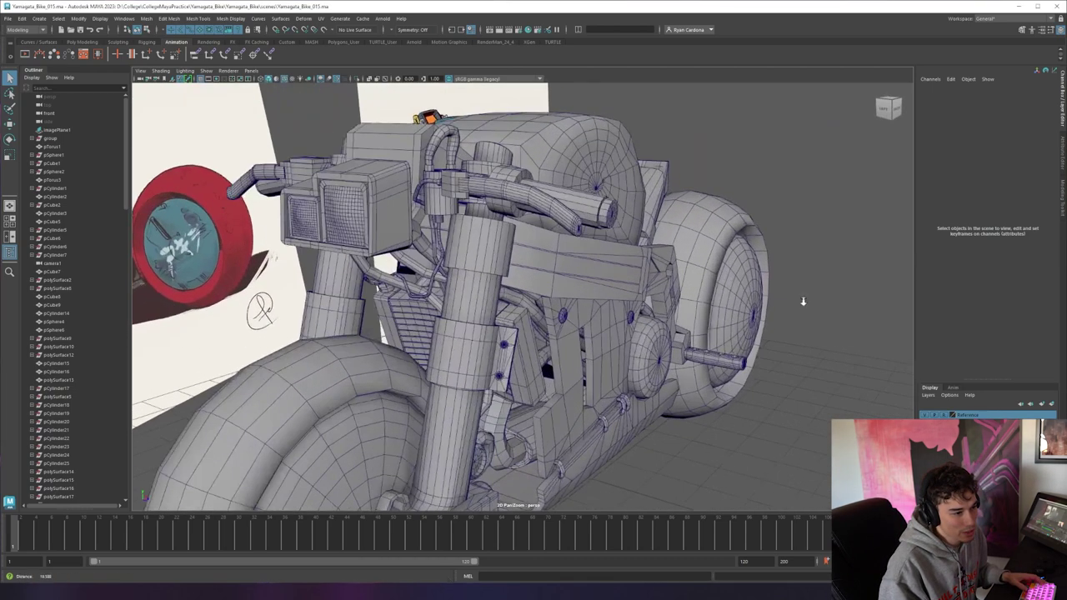
{"action": "scroll", "coordinate": [686, 289], "scroll_direction": "down", "scroll_amount": 10}
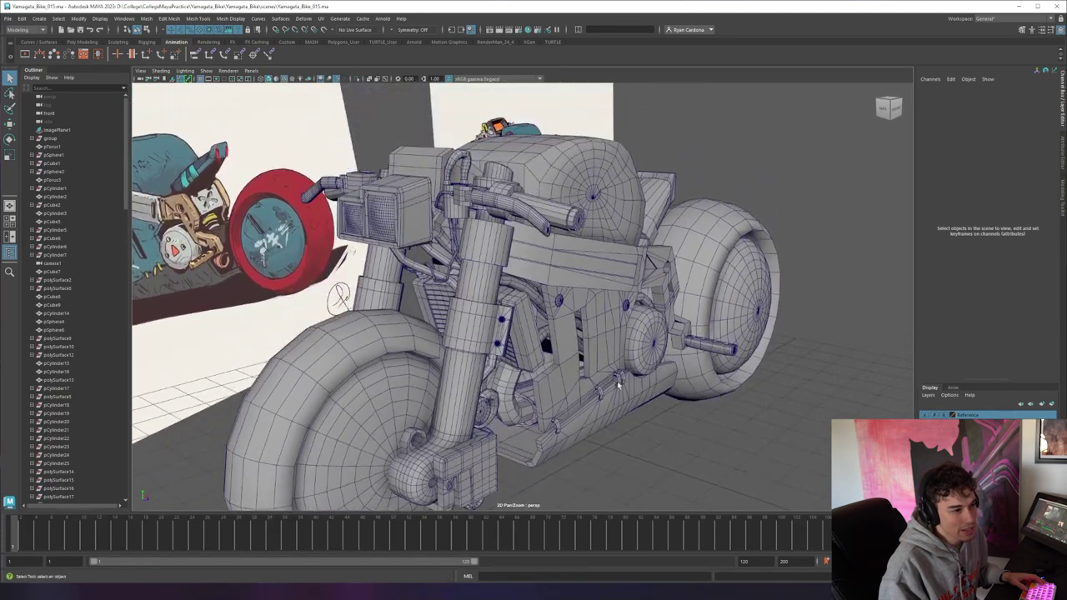
{"action": "scroll", "coordinate": [603, 350], "scroll_direction": "down", "scroll_amount": 2}
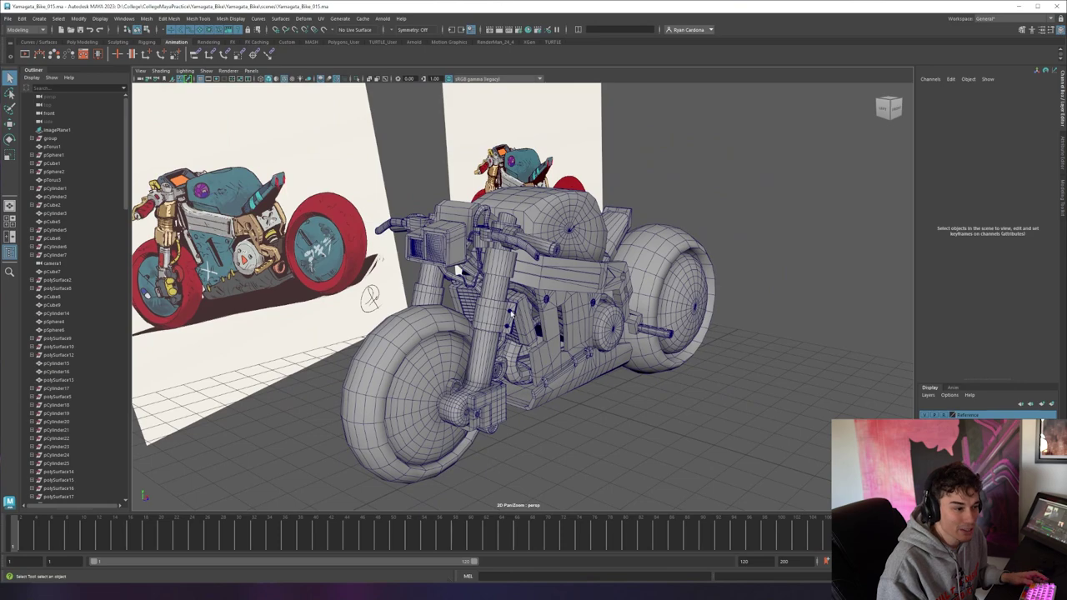
{"action": "left_click", "coordinate": [512, 313]}
{"action": "left_click", "coordinate": [457, 269]}
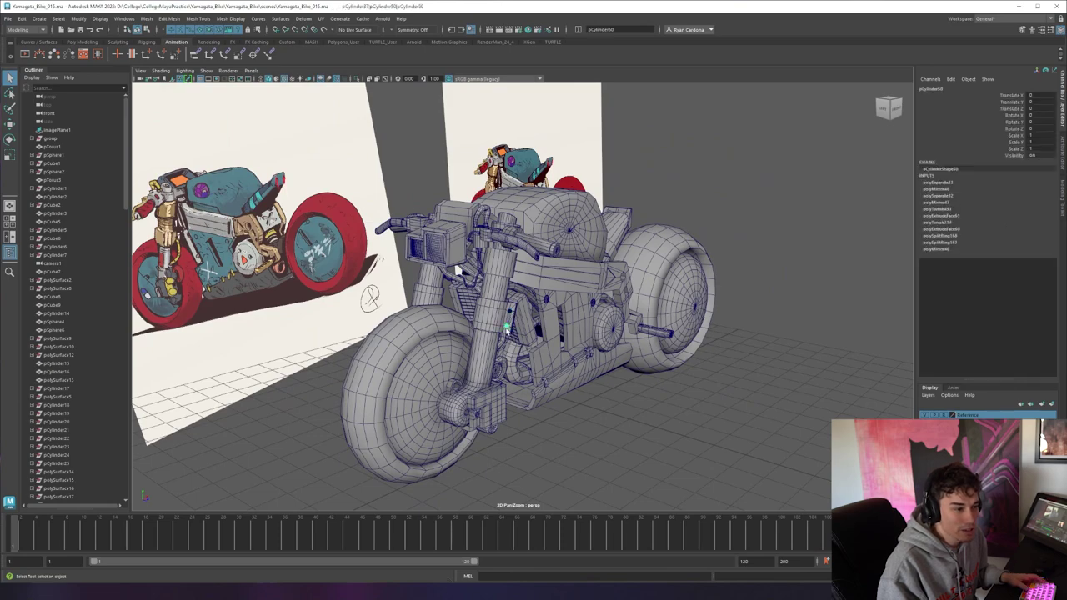
{"action": "key", "text": "f"}
{"action": "left_click_drag", "start_coordinate": [585, 232], "coordinate": [467, 269], "text": "alt"}
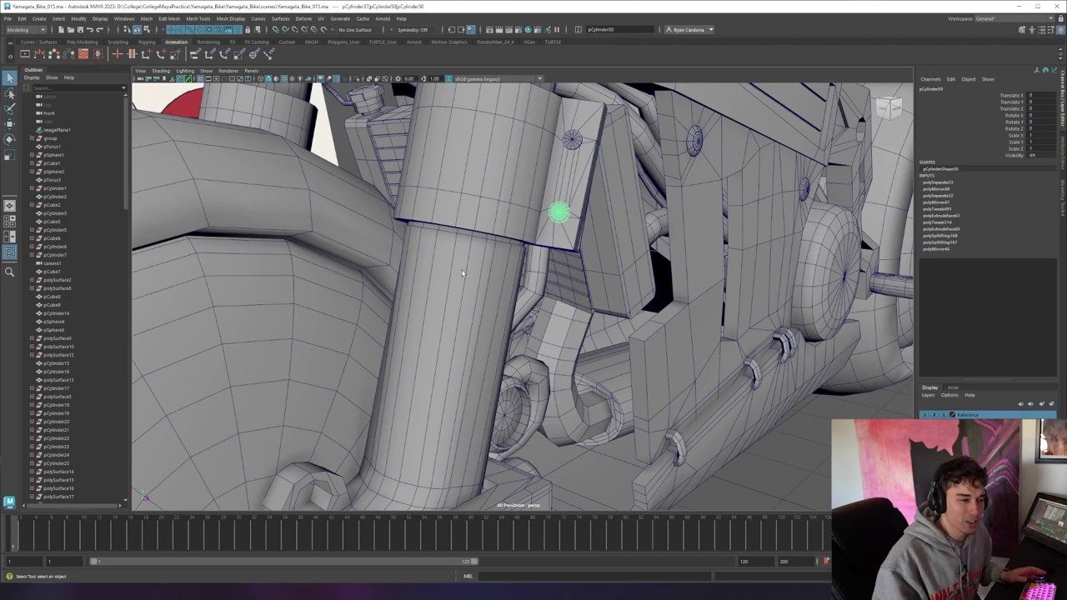
{"action": "scroll", "coordinate": [608, 255], "scroll_direction": "down", "scroll_amount": 8}
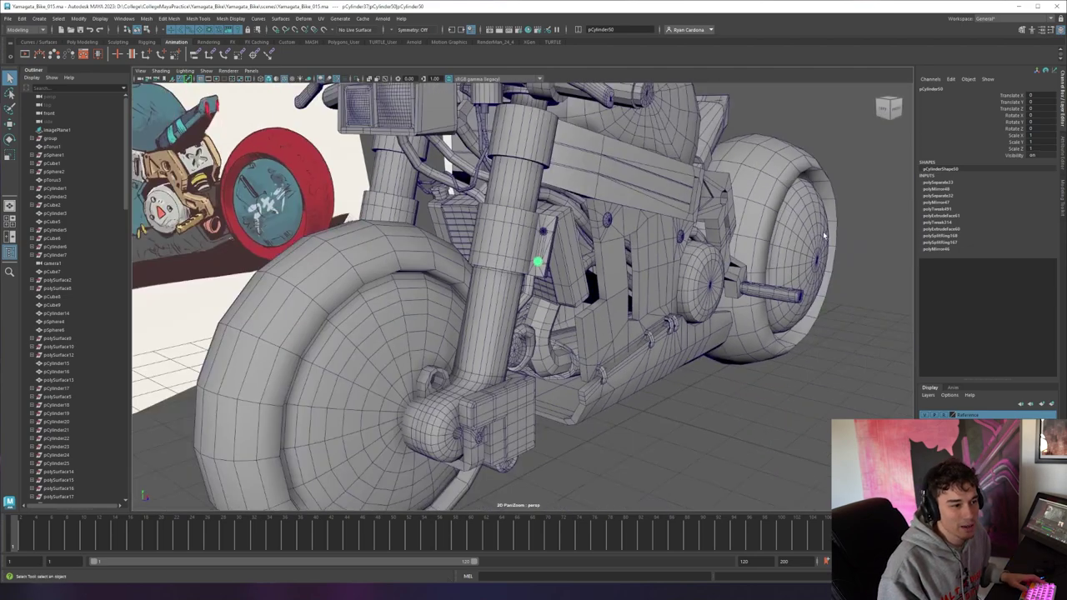
{"action": "left_click_drag", "start_coordinate": [717, 225], "coordinate": [632, 232], "text": "alt"}
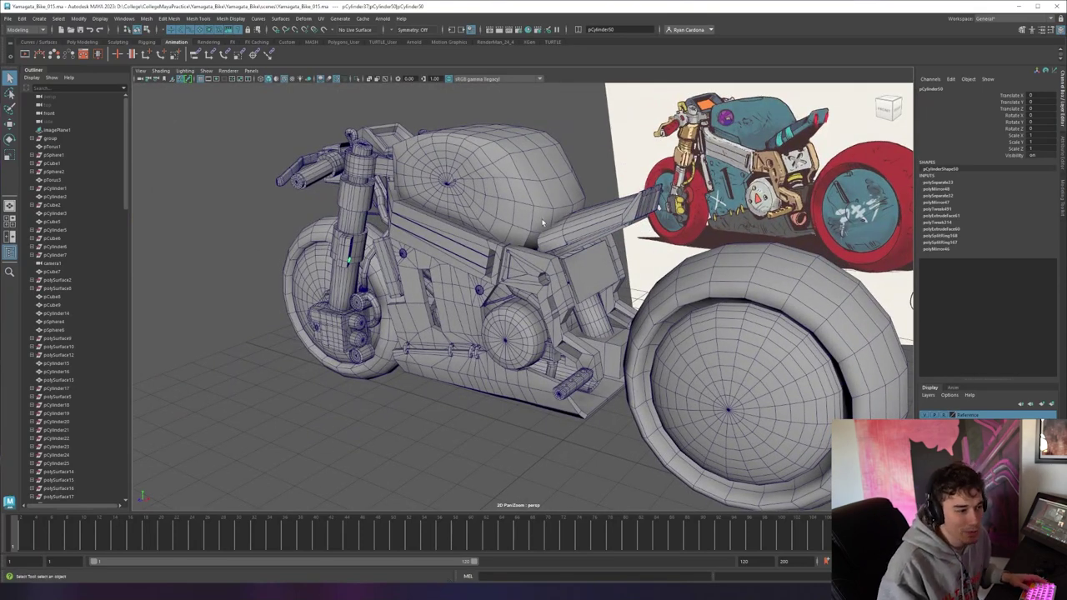
{"action": "scroll", "coordinate": [545, 267], "scroll_direction": "up", "scroll_amount": 1}
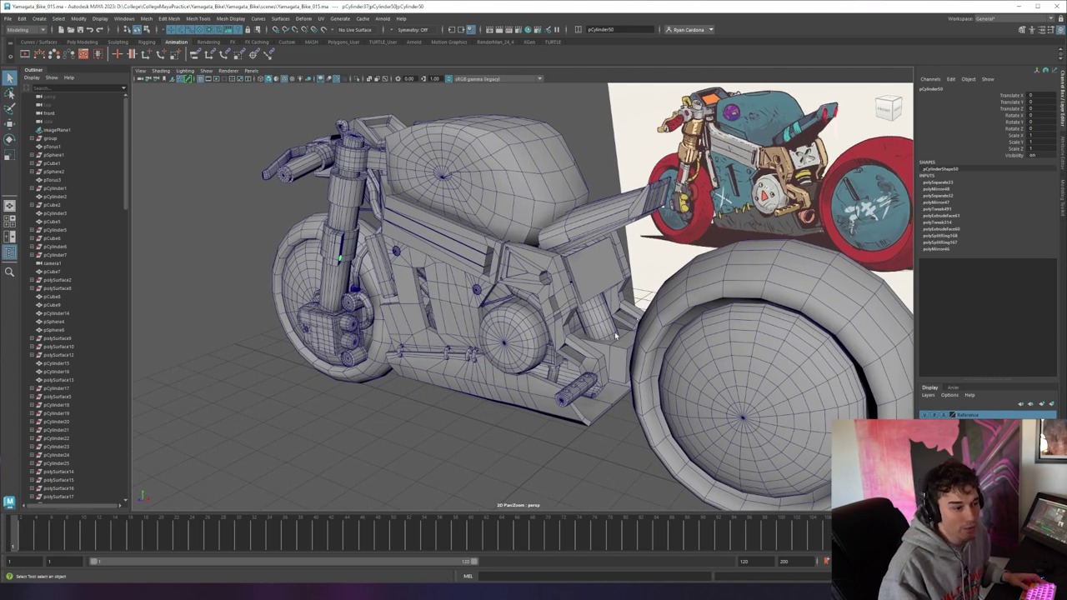
{"action": "key", "text": "alt+Tab"}
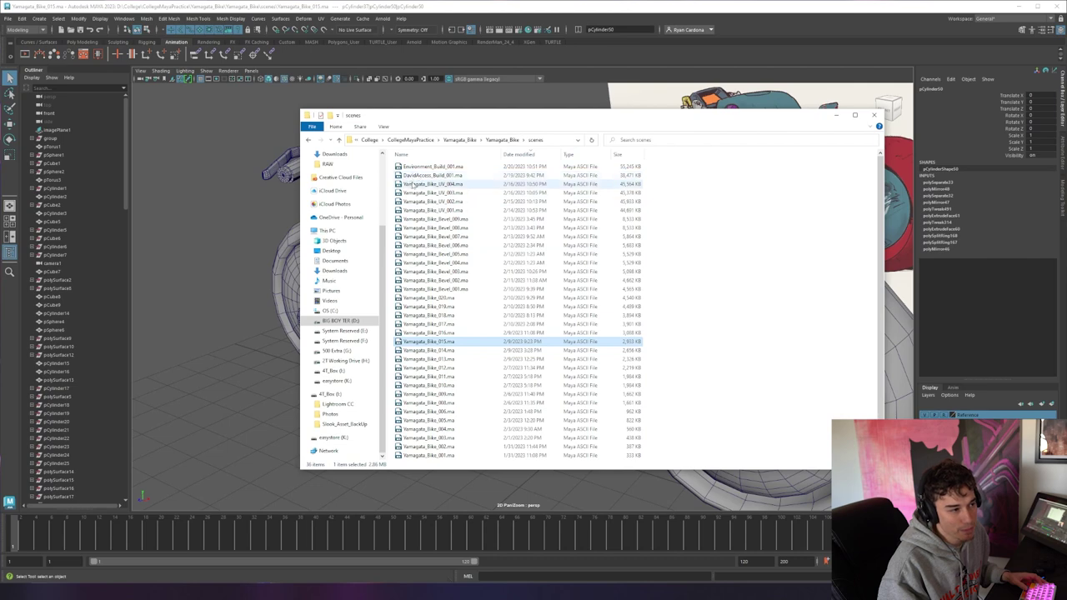
{"action": "left_click", "coordinate": [234, 397]}
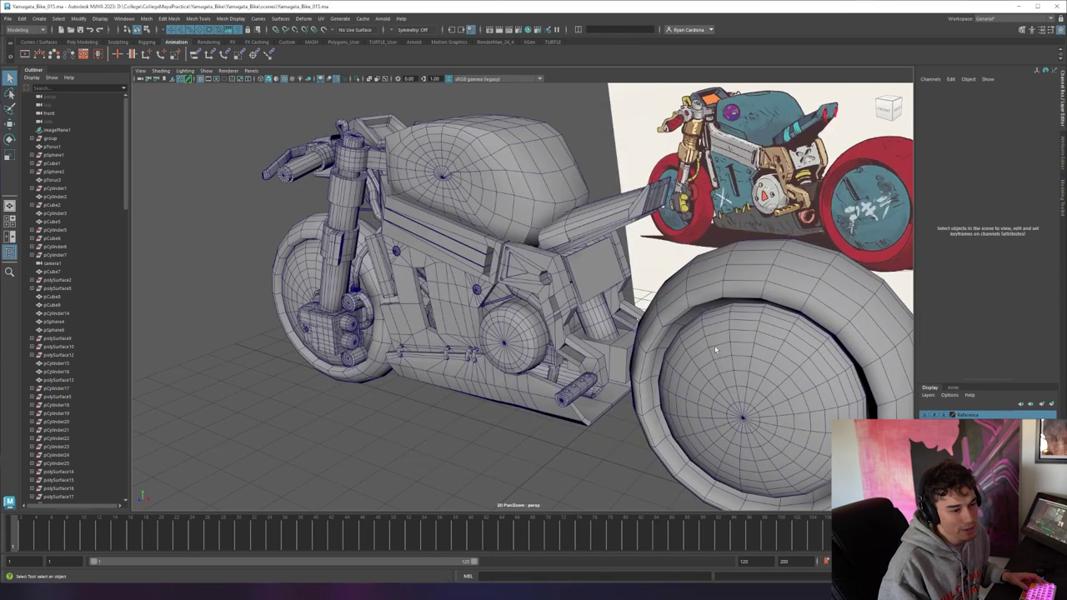
{"action": "left_click_drag", "start_coordinate": [715, 345], "coordinate": [618, 353], "text": "alt"}
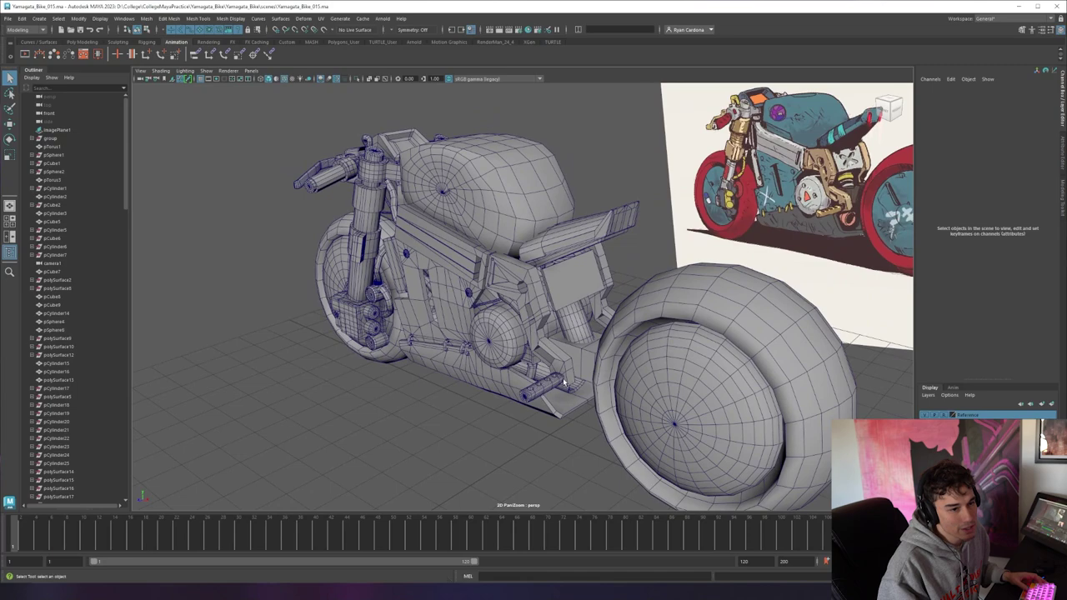
{"action": "scroll", "coordinate": [564, 382], "scroll_direction": "up", "scroll_amount": 10}
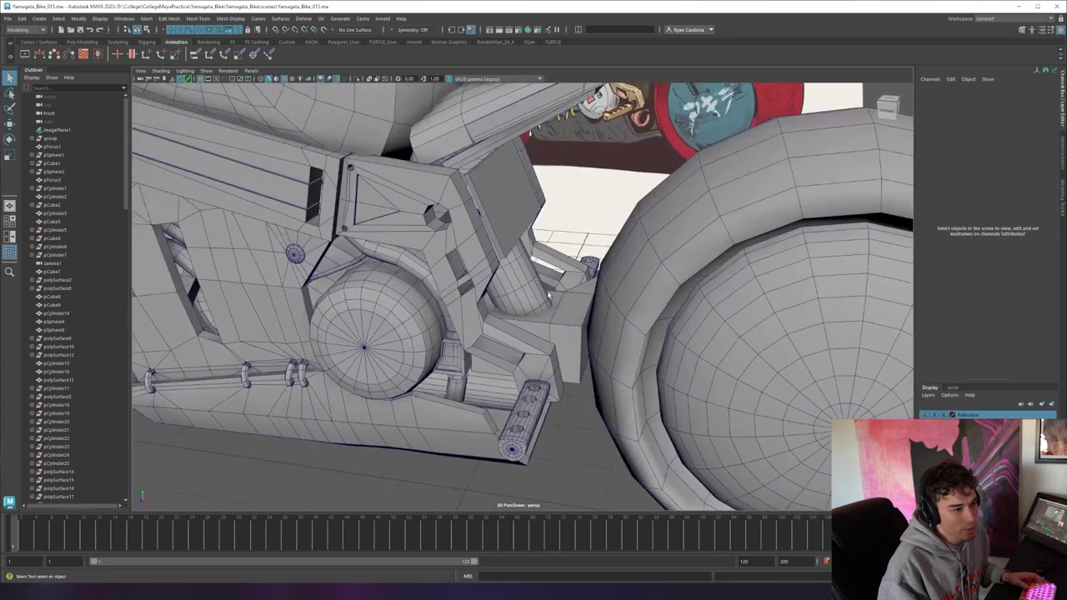
{"action": "left_click", "coordinate": [516, 285]}
{"action": "left_click", "coordinate": [477, 170], "text": "shift"}
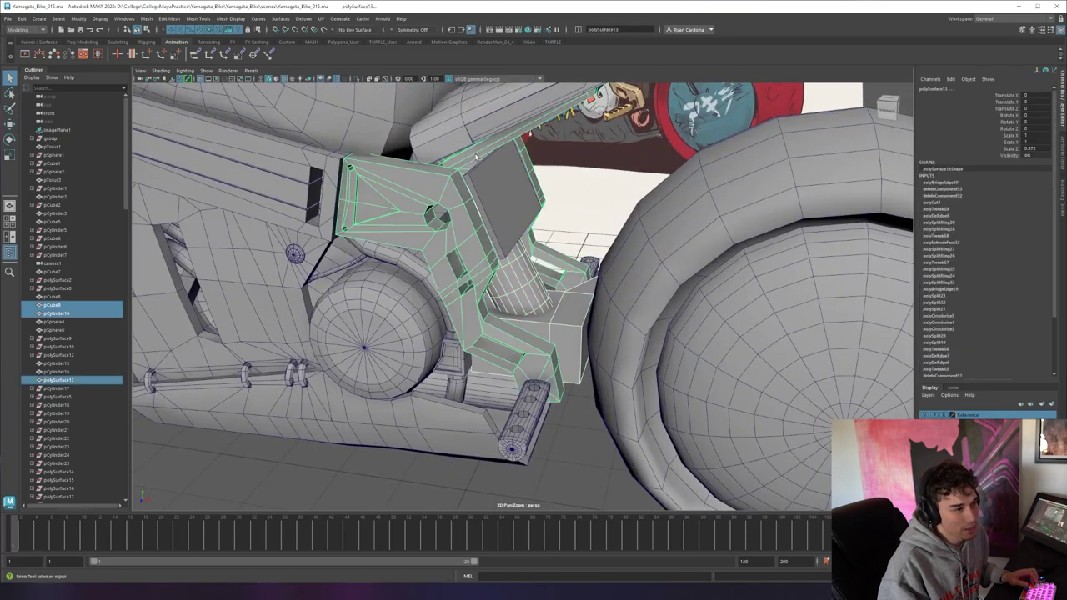
{"action": "key", "text": "ctrl+1"}
{"action": "key", "text": "f"}
{"action": "left_click_drag", "start_coordinate": [574, 300], "coordinate": [584, 250], "text": "alt"}
{"action": "left_click", "coordinate": [617, 211]}
{"action": "left_click_drag", "start_coordinate": [617, 212], "coordinate": [531, 294], "text": "alt"}
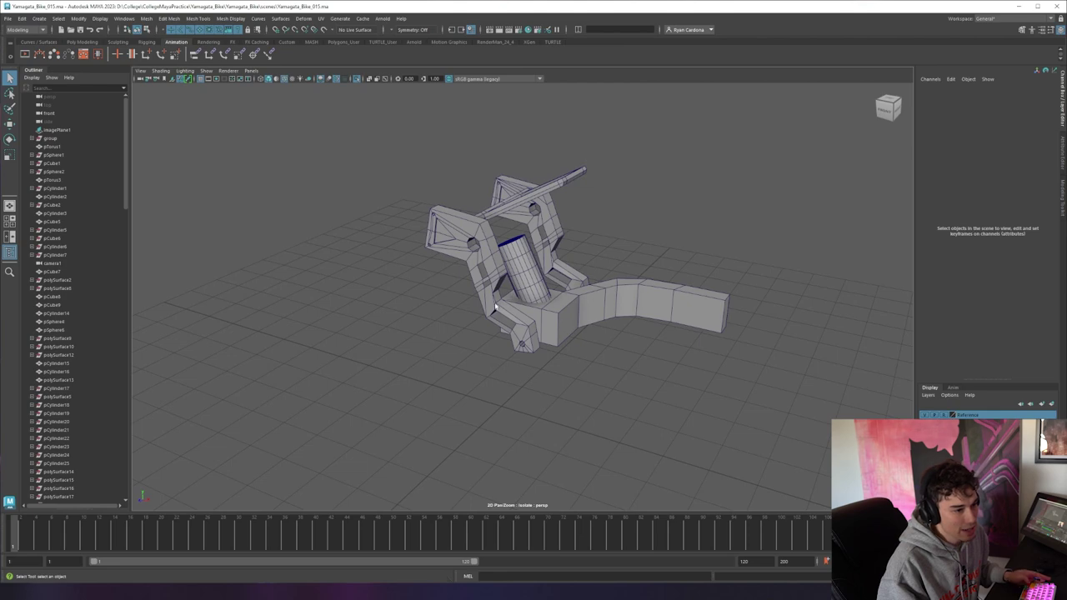
{"action": "key", "text": "space"}
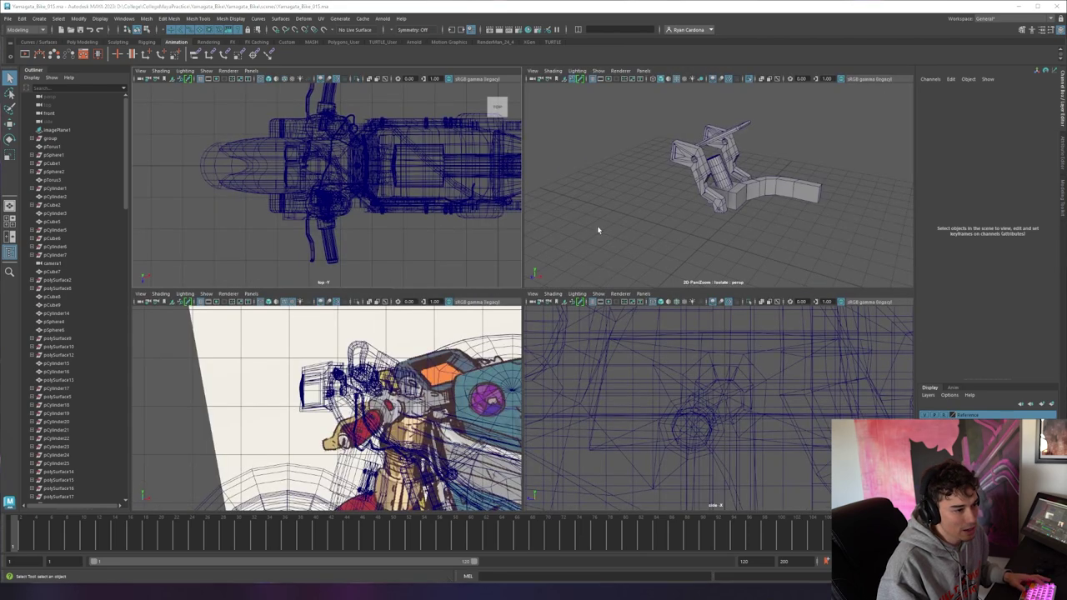
{"action": "key", "text": "space"}
{"action": "key", "text": "ctrl+1"}
{"action": "left_click_drag", "start_coordinate": [597, 220], "coordinate": [570, 398], "text": "alt"}
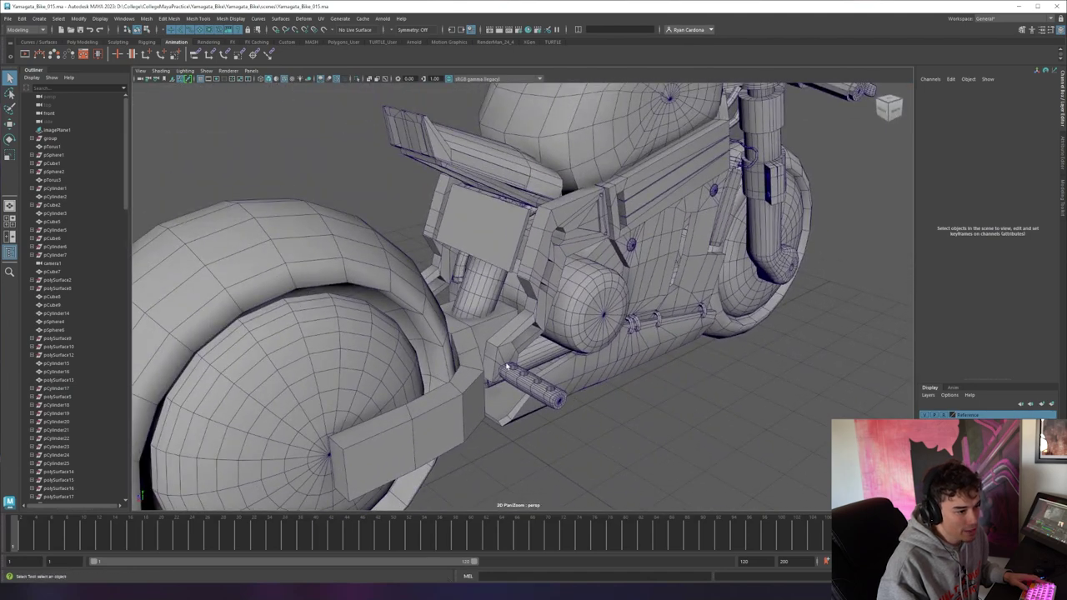
{"action": "mouse_move", "coordinate": [672, 243]}
{"action": "left_mouse_down", "text": "alt"}
{"action": "mouse_move", "coordinate": [757, 265]}
{"action": "mouse_move", "coordinate": [550, 415]}
{"action": "mouse_move", "coordinate": [574, 403]}
{"action": "mouse_move", "coordinate": [512, 400]}
{"action": "mouse_move", "coordinate": [597, 378]}
{"action": "mouse_move", "coordinate": [458, 331]}
{"action": "mouse_move", "coordinate": [503, 324]}
{"action": "left_mouse_up", "text": "alt"}
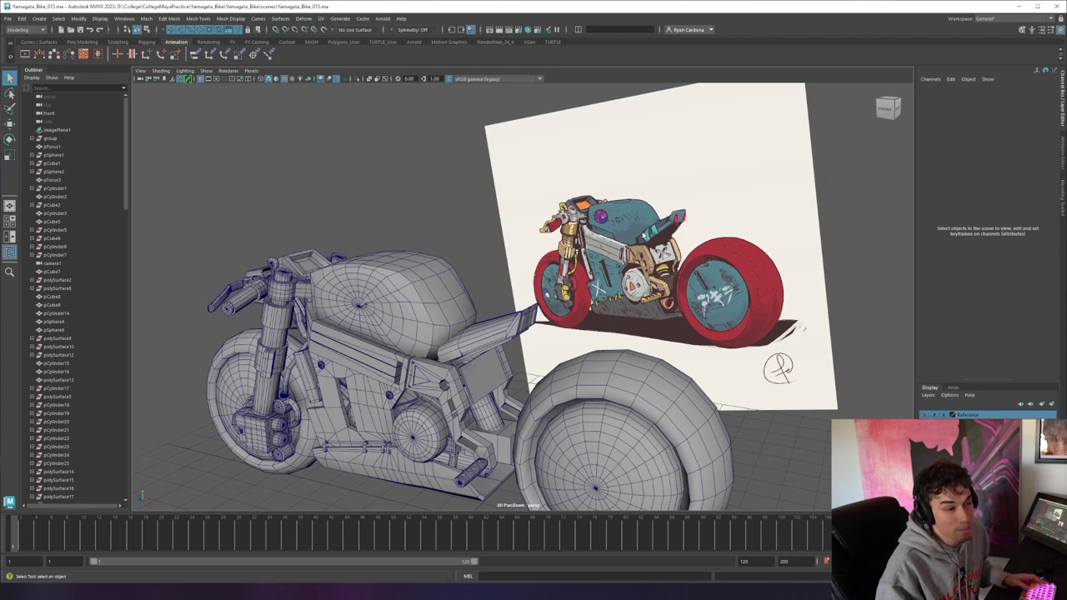
{"action": "left_click_drag", "start_coordinate": [329, 301], "coordinate": [571, 270], "text": "alt"}
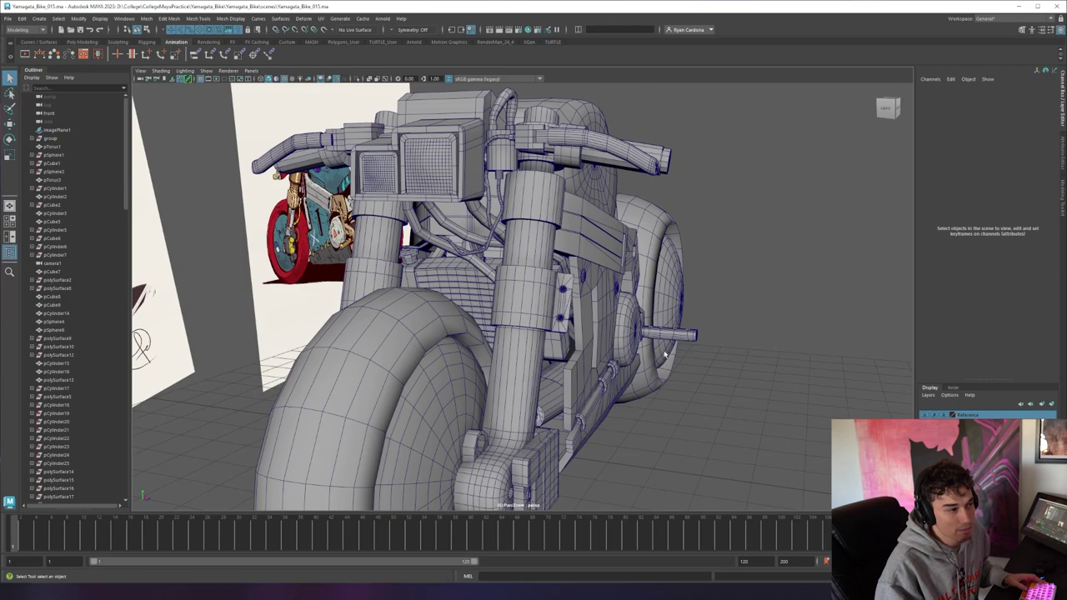
{"action": "left_click_drag", "start_coordinate": [758, 417], "coordinate": [403, 394], "text": "alt"}
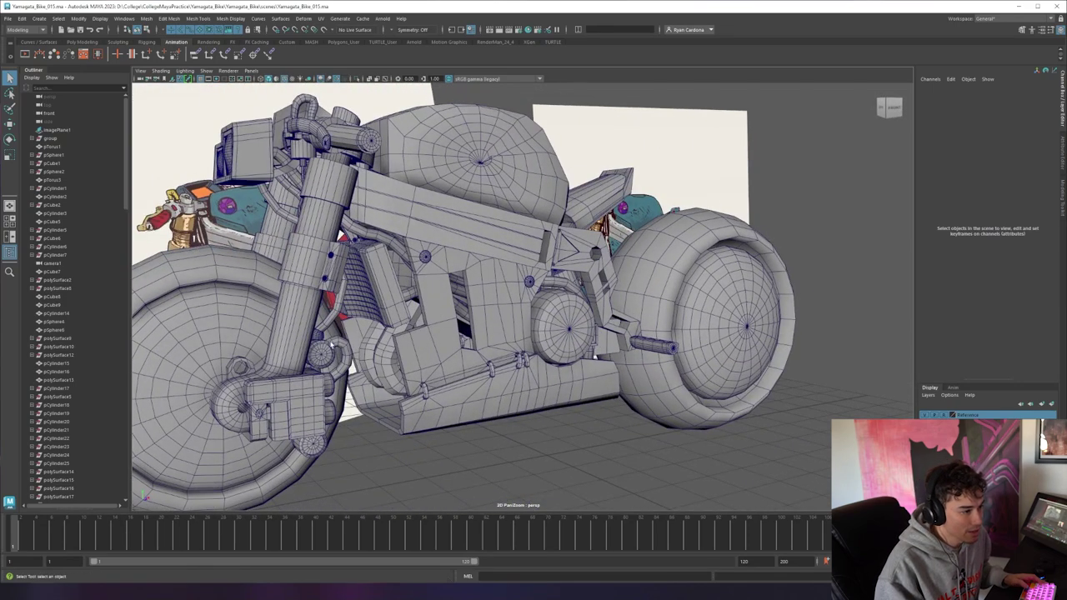
{"action": "left_click_drag", "start_coordinate": [335, 342], "coordinate": [564, 293], "text": "alt"}
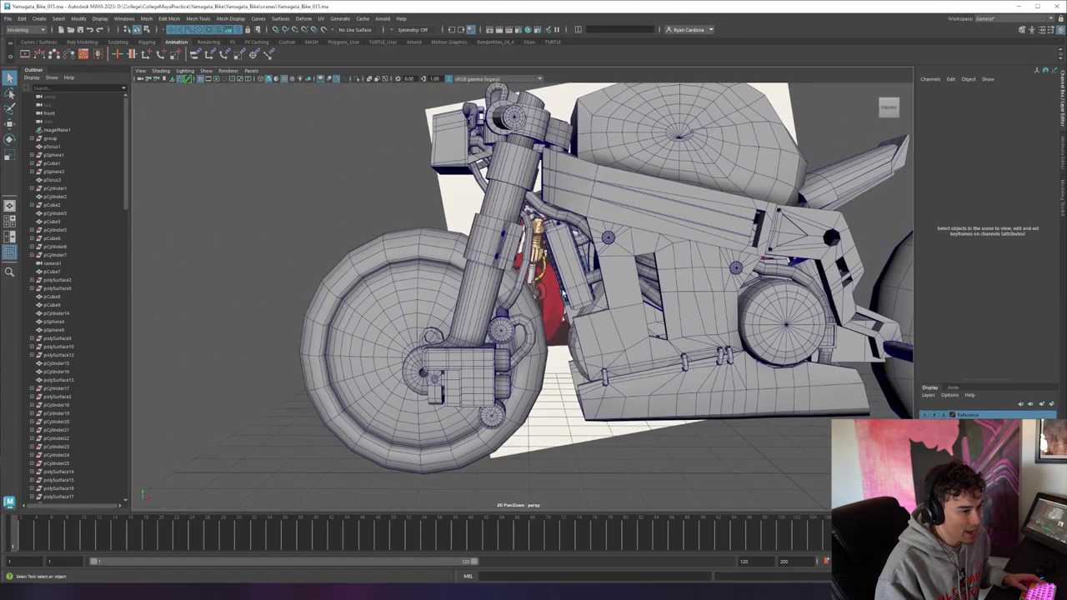
{"action": "left_click_drag", "start_coordinate": [533, 250], "coordinate": [533, 300], "text": "alt"}
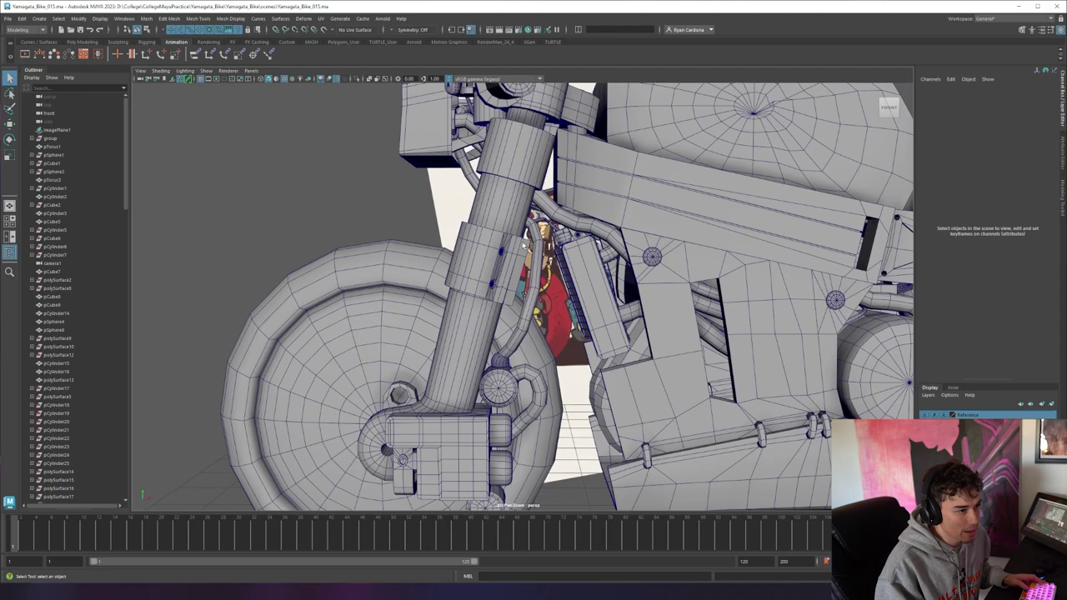
{"action": "left_click_drag", "start_coordinate": [525, 246], "coordinate": [494, 276], "text": "alt"}
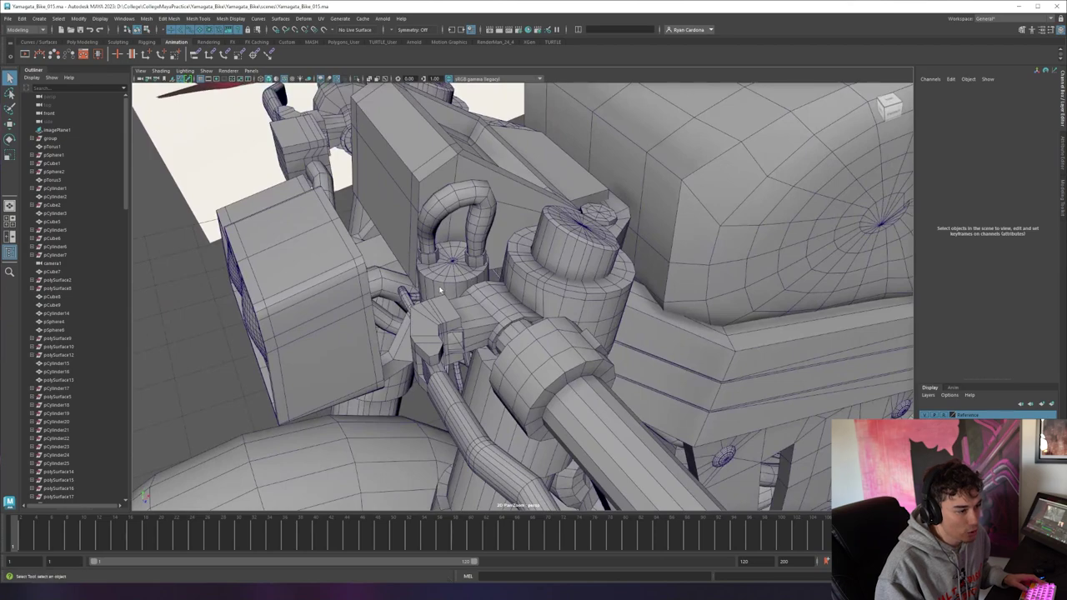
Step: Inspect the front forks, engine and wheel from several angles, then bring up File Explorer
{"action": "left_click_drag", "start_coordinate": [447, 244], "coordinate": [710, 197], "text": "alt"}
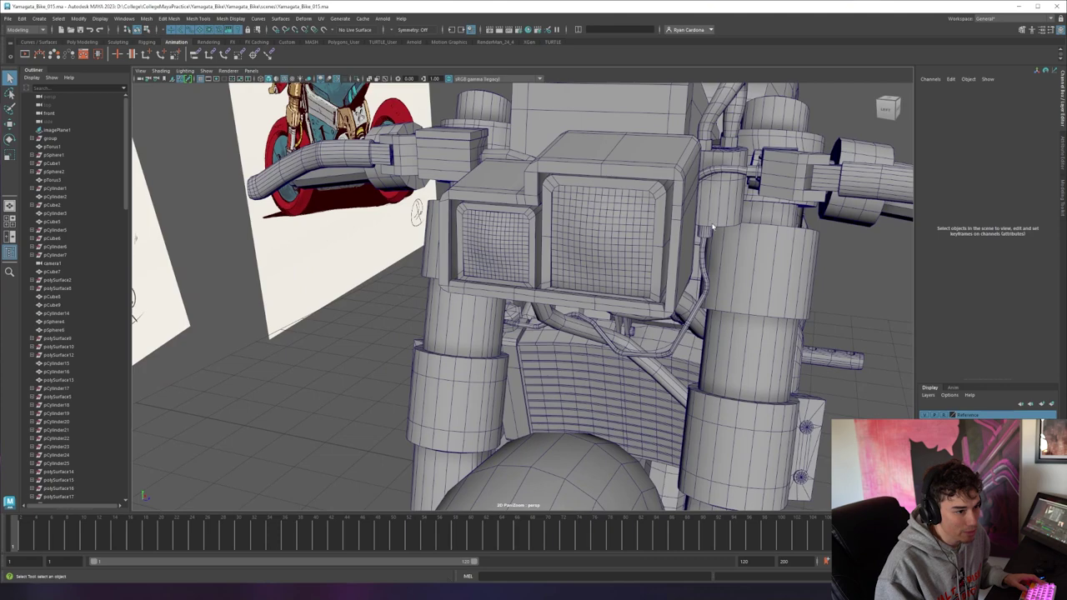
{"action": "left_click_drag", "start_coordinate": [653, 337], "coordinate": [561, 290], "text": "alt"}
{"action": "scroll", "coordinate": [561, 290], "scroll_direction": "up", "scroll_amount": 4}
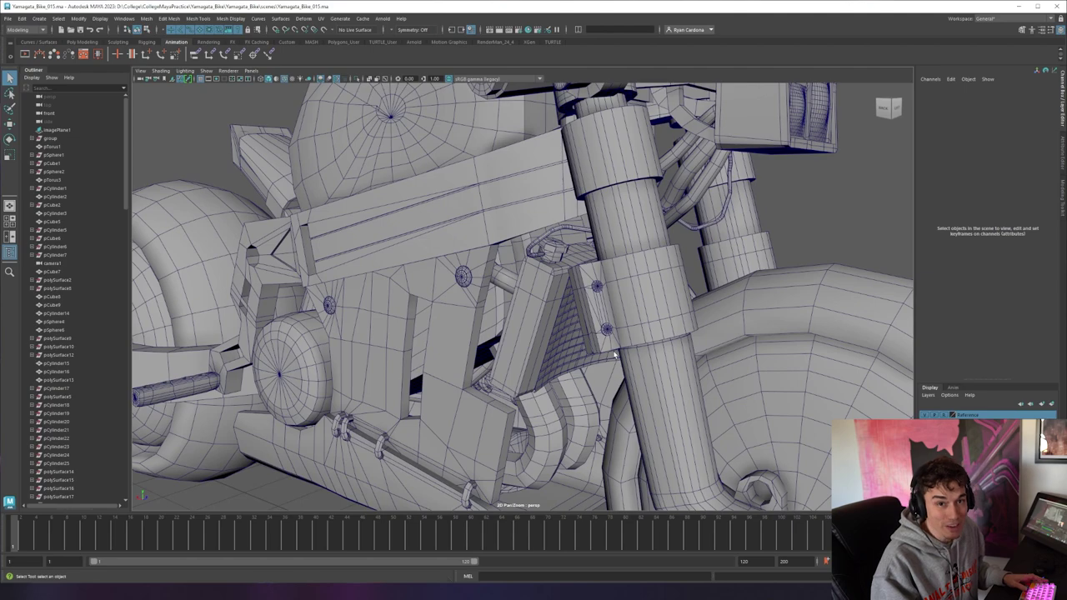
{"action": "scroll", "coordinate": [614, 355], "scroll_direction": "down", "scroll_amount": 10}
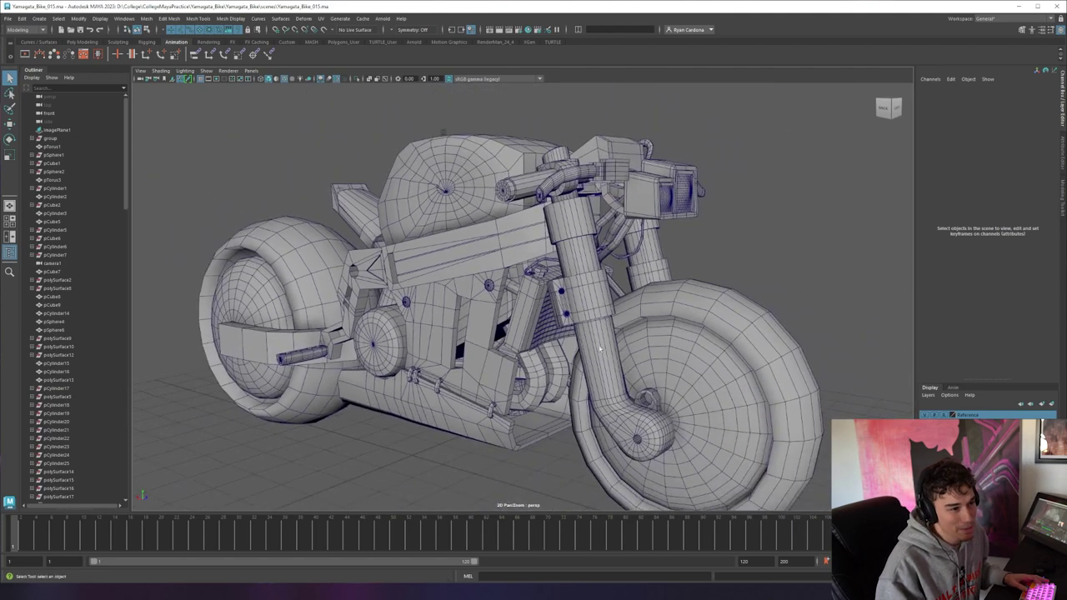
{"action": "left_click_drag", "start_coordinate": [615, 354], "coordinate": [507, 341], "text": "alt"}
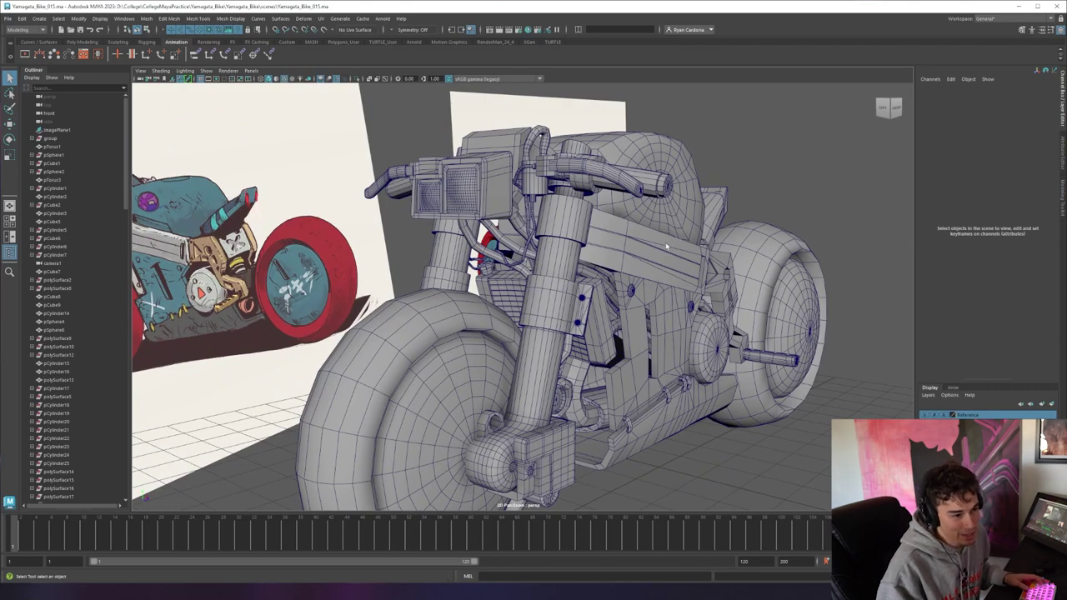
{"action": "scroll", "coordinate": [621, 298], "scroll_direction": "up", "scroll_amount": 3}
{"action": "left_click_drag", "start_coordinate": [621, 299], "coordinate": [609, 348], "text": "alt"}
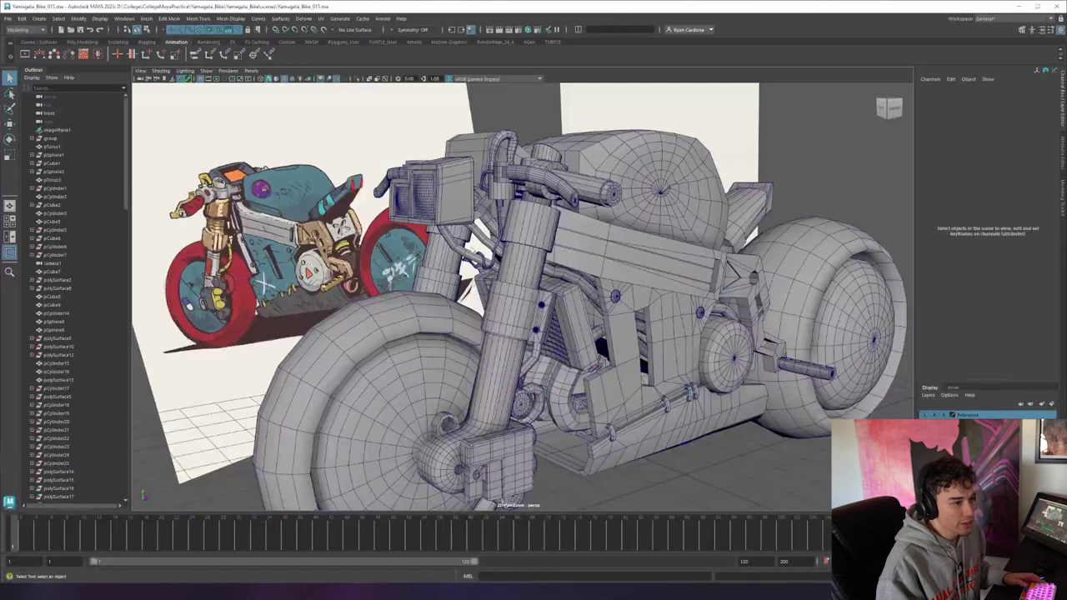
{"action": "key", "text": "alt+Tab"}
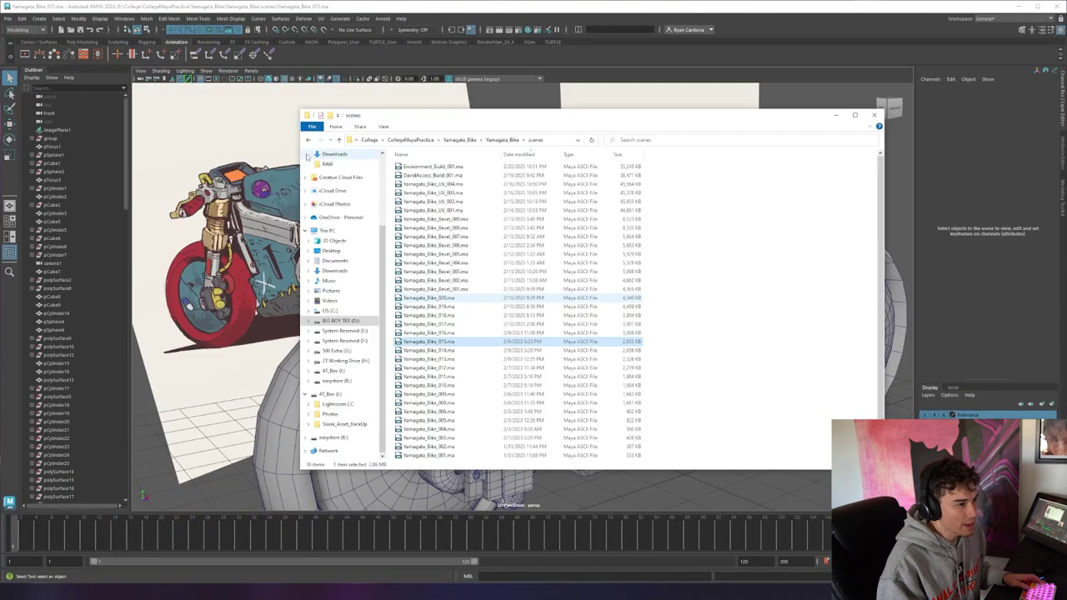
Step: Navigate into Yamagata_Bike's sourceimages folder and open IMG_0654.JPG
{"action": "left_click", "coordinate": [308, 139]}
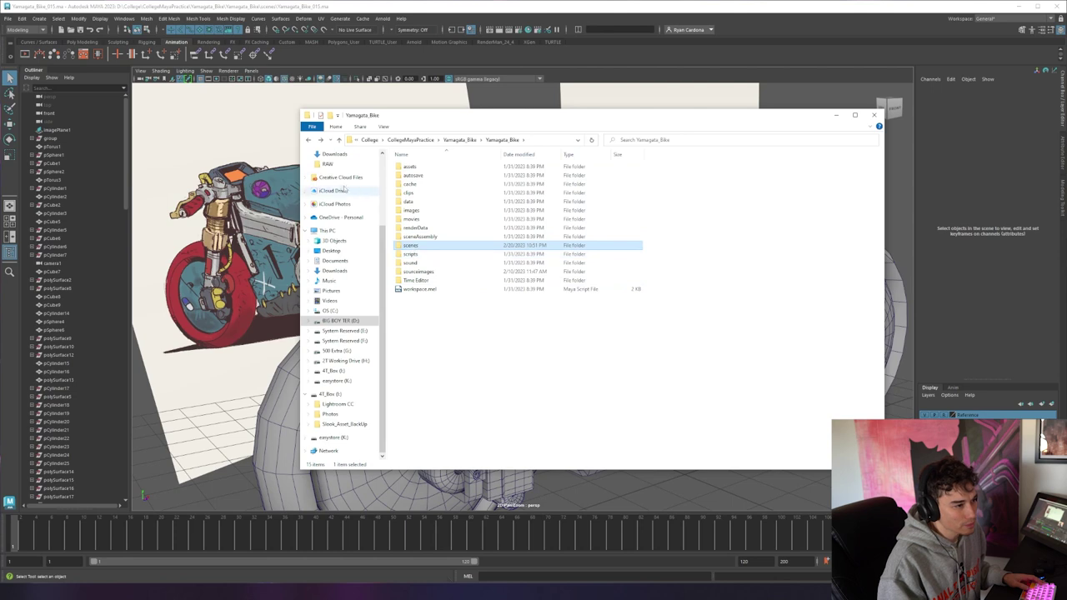
{"action": "key", "text": "alt+Up"}
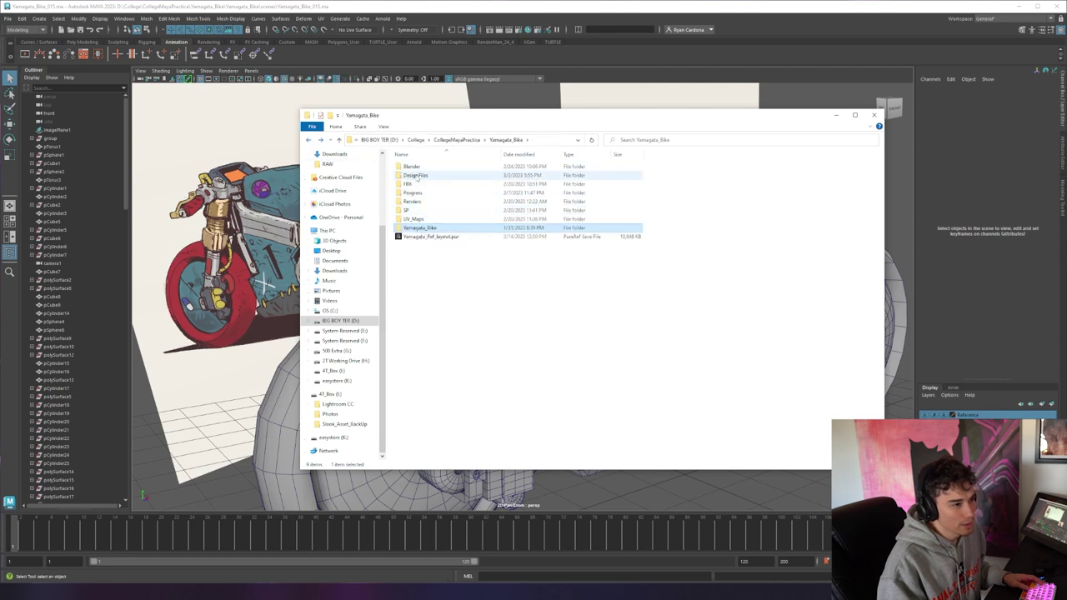
{"action": "double_click", "coordinate": [421, 228]}
{"action": "double_click", "coordinate": [408, 270]}
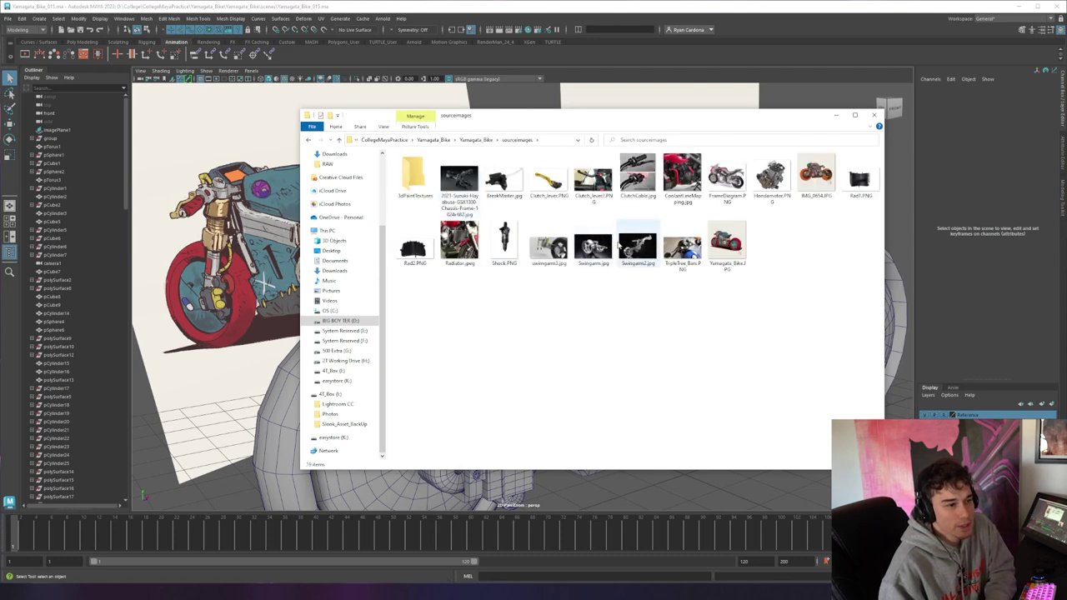
{"action": "double_click", "coordinate": [814, 175]}
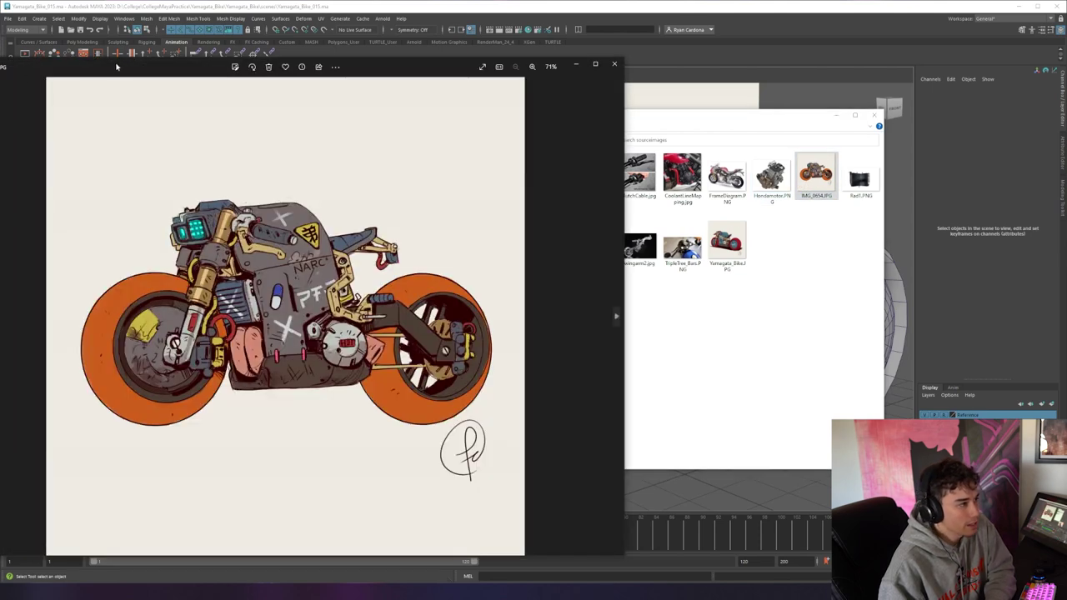
Step: Move the IMG_0654.JPG viewer to the right and close it
{"action": "left_click_drag", "start_coordinate": [158, 74], "coordinate": [473, 68]}
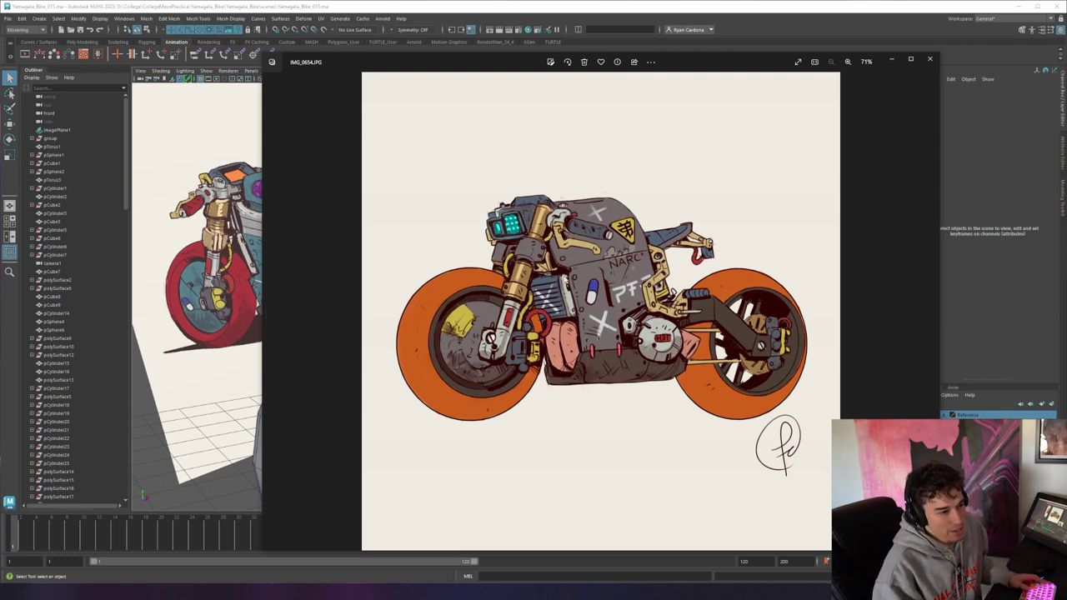
{"action": "left_click", "coordinate": [239, 463]}
{"action": "left_click_drag", "start_coordinate": [493, 363], "coordinate": [534, 375], "text": "alt"}
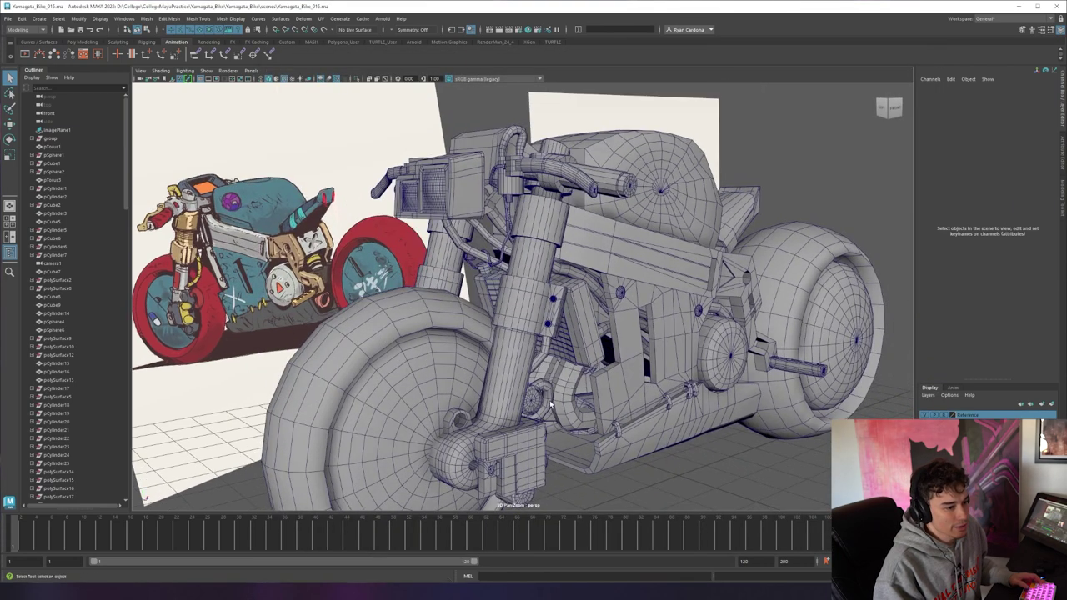
{"action": "left_click", "coordinate": [554, 405]}
{"action": "key", "text": "ctrl+1"}
{"action": "left_click_drag", "start_coordinate": [564, 413], "coordinate": [442, 399], "text": "alt"}
{"action": "middle_click_drag", "start_coordinate": [441, 398], "coordinate": [435, 408], "text": "alt"}
{"action": "left_click_drag", "start_coordinate": [435, 408], "coordinate": [447, 352], "text": "alt"}
{"action": "left_click_drag", "start_coordinate": [546, 322], "coordinate": [478, 372], "text": "alt"}
{"action": "key", "text": "ctrl+1"}
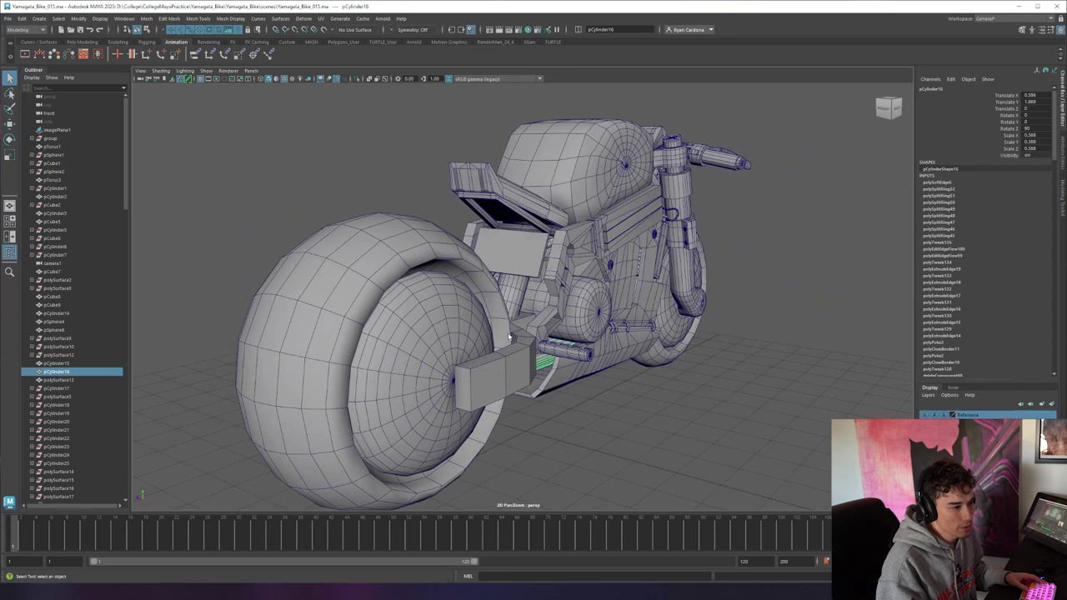
{"action": "left_click_drag", "start_coordinate": [348, 216], "coordinate": [250, 327], "text": "alt"}
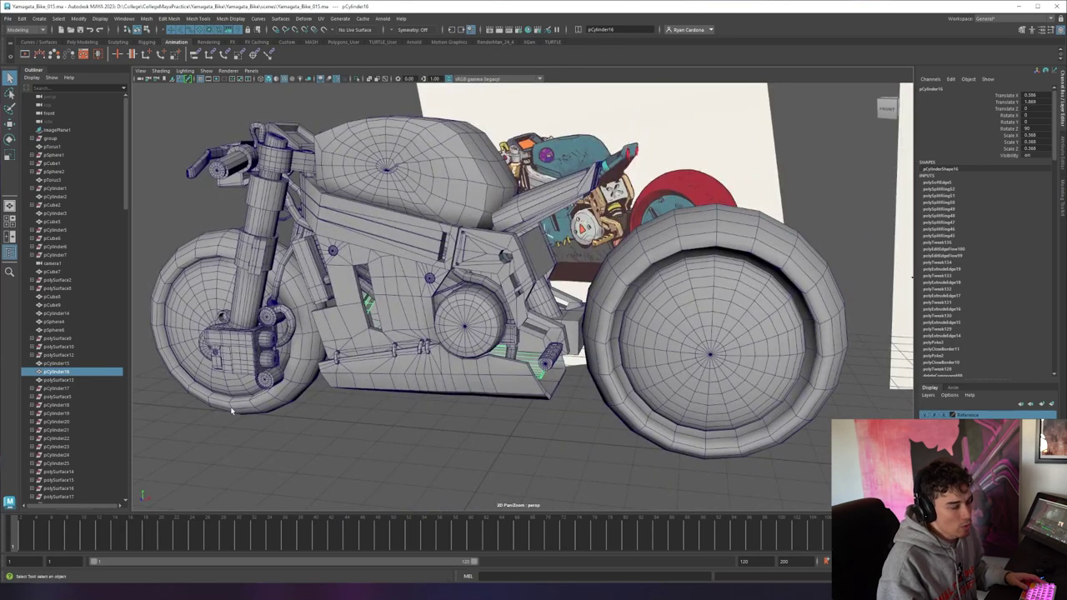
{"action": "left_click_drag", "start_coordinate": [277, 357], "coordinate": [567, 347], "text": "alt"}
{"action": "left_click_drag", "start_coordinate": [579, 291], "coordinate": [531, 335], "text": "alt"}
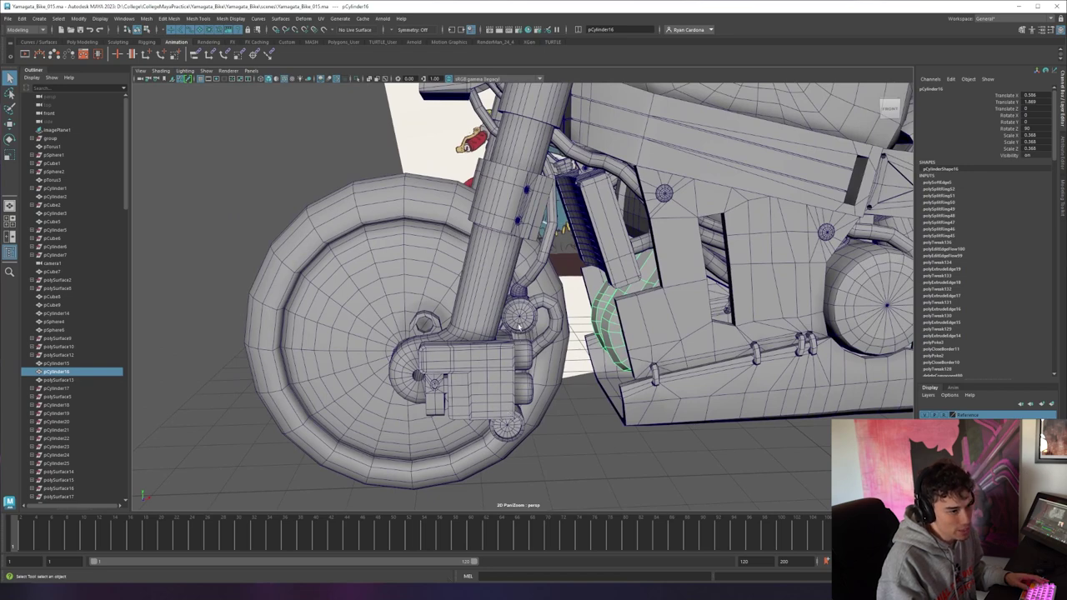
{"action": "left_click_drag", "start_coordinate": [523, 310], "coordinate": [535, 365], "text": "alt"}
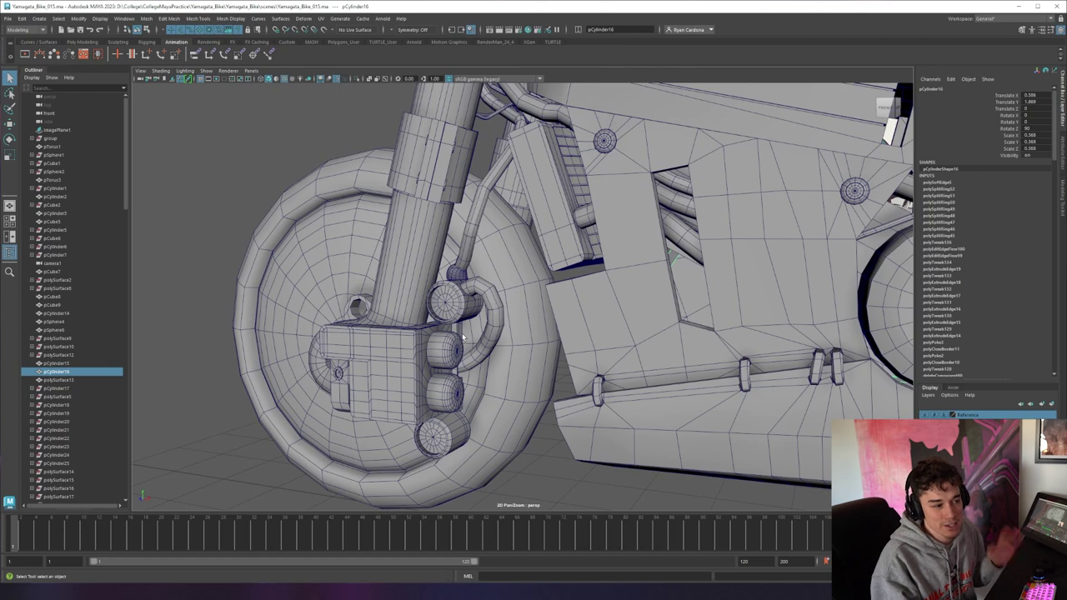
{"action": "left_click_drag", "start_coordinate": [458, 346], "coordinate": [771, 335], "text": "alt"}
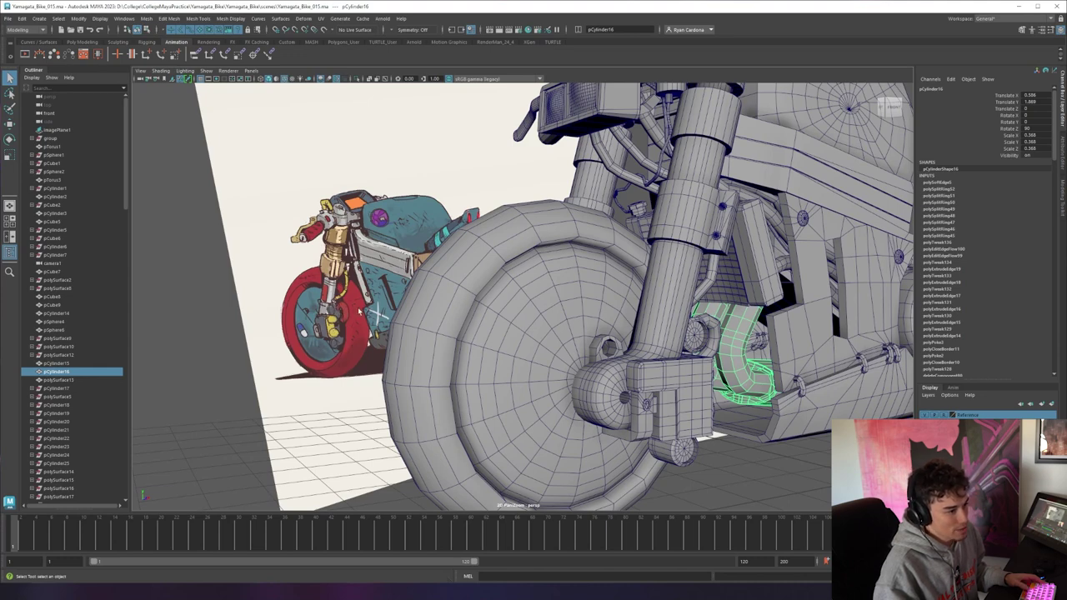
{"action": "left_click_drag", "start_coordinate": [346, 331], "coordinate": [542, 386], "text": "alt"}
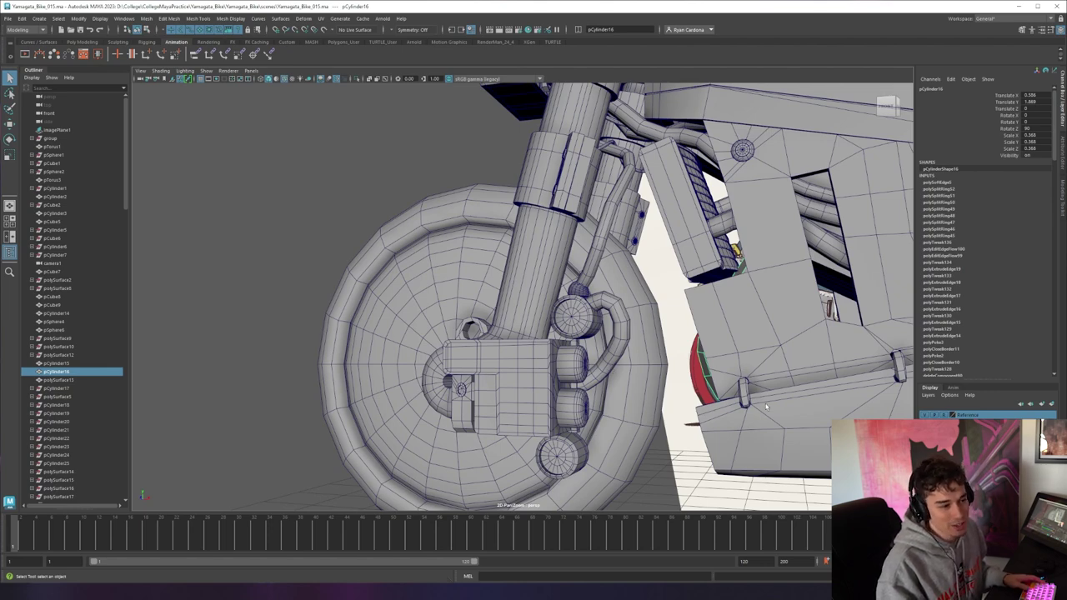
{"action": "scroll", "coordinate": [766, 406], "scroll_direction": "down", "scroll_amount": 5}
Step: Orbit the bike with both reference images in view, ending on the radiator and cylinder
{"action": "left_click_drag", "start_coordinate": [766, 406], "coordinate": [506, 340], "text": "alt"}
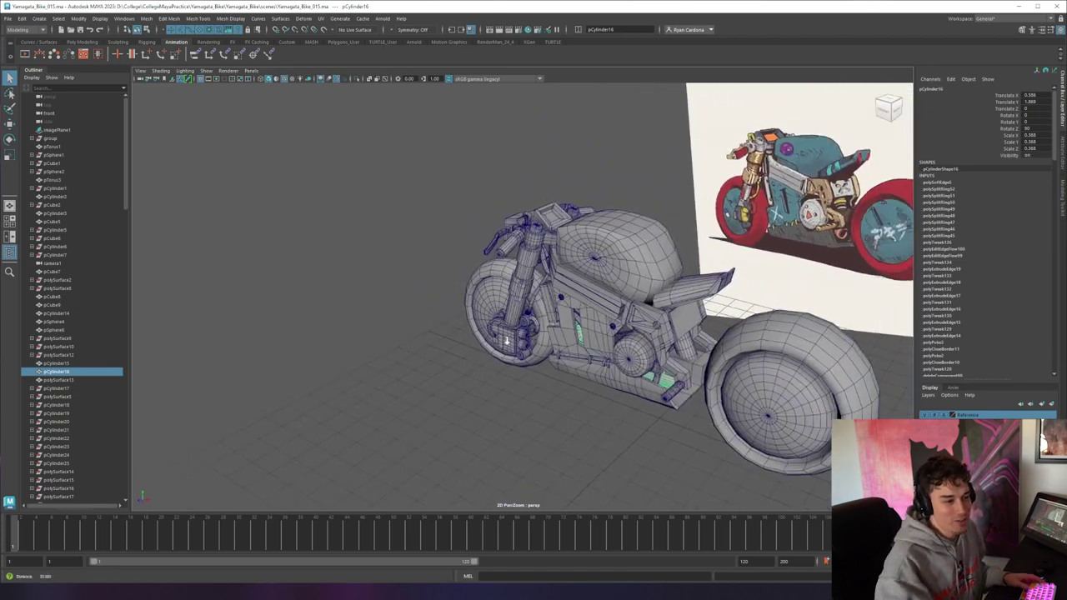
{"action": "left_click_drag", "start_coordinate": [711, 356], "coordinate": [642, 250], "text": "alt"}
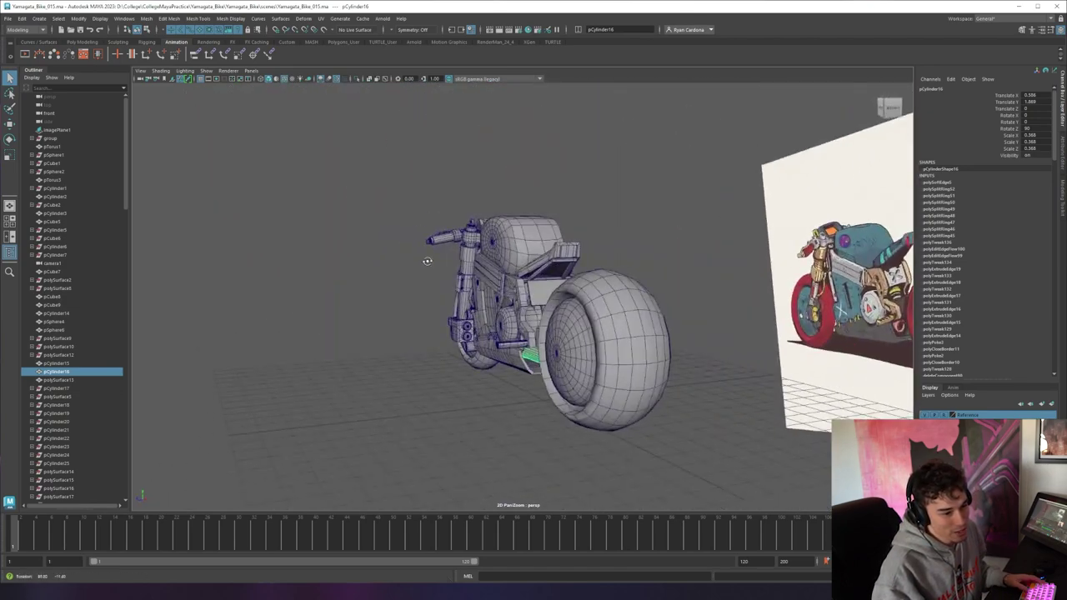
{"action": "scroll", "coordinate": [658, 246], "scroll_direction": "up", "scroll_amount": 5}
{"action": "scroll", "coordinate": [645, 256], "scroll_direction": "down", "scroll_amount": 5}
{"action": "left_click_drag", "start_coordinate": [309, 262], "coordinate": [516, 292], "text": "alt"}
{"action": "scroll", "coordinate": [553, 296], "scroll_direction": "up", "scroll_amount": 8}
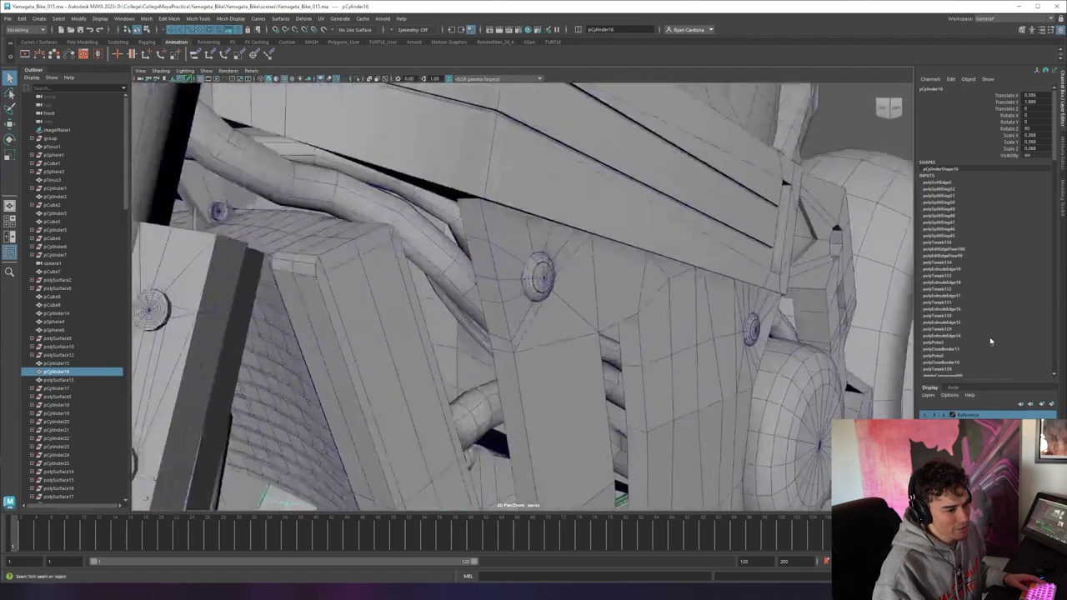
{"action": "scroll", "coordinate": [553, 296], "scroll_direction": "down", "scroll_amount": 5}
{"action": "left_click_drag", "start_coordinate": [553, 296], "coordinate": [541, 260], "text": "alt"}
Step: Select the radiator pipes, toggle smooth and shaded display, then pull back to a side view
{"action": "left_click", "coordinate": [541, 258]}
{"action": "key", "text": "5"}
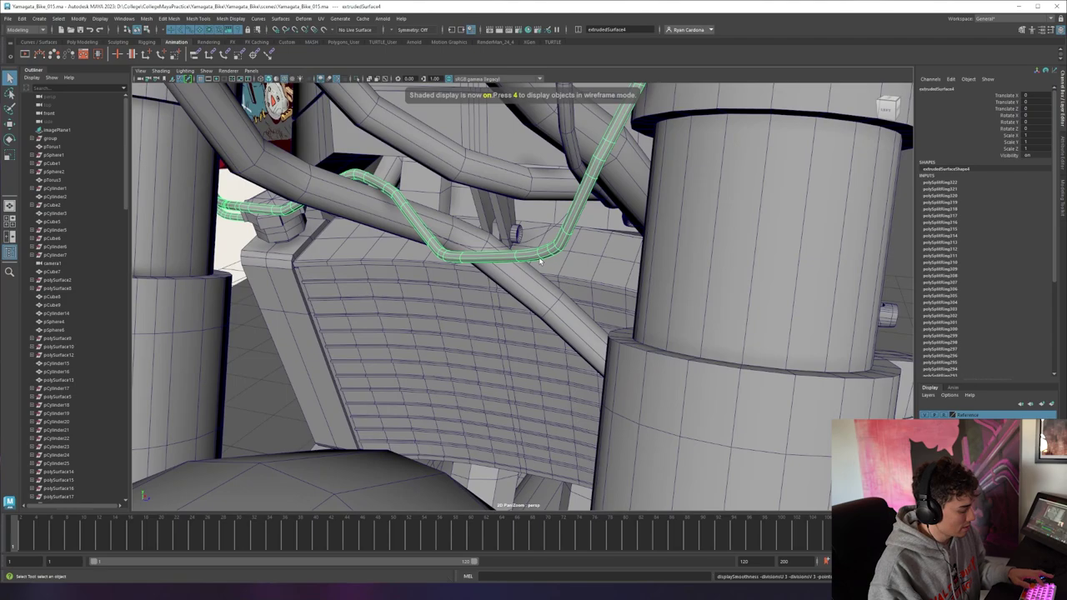
{"action": "key", "text": "1"}
{"action": "left_click", "coordinate": [544, 276]}
{"action": "scroll", "coordinate": [544, 276], "scroll_direction": "down", "scroll_amount": 6}
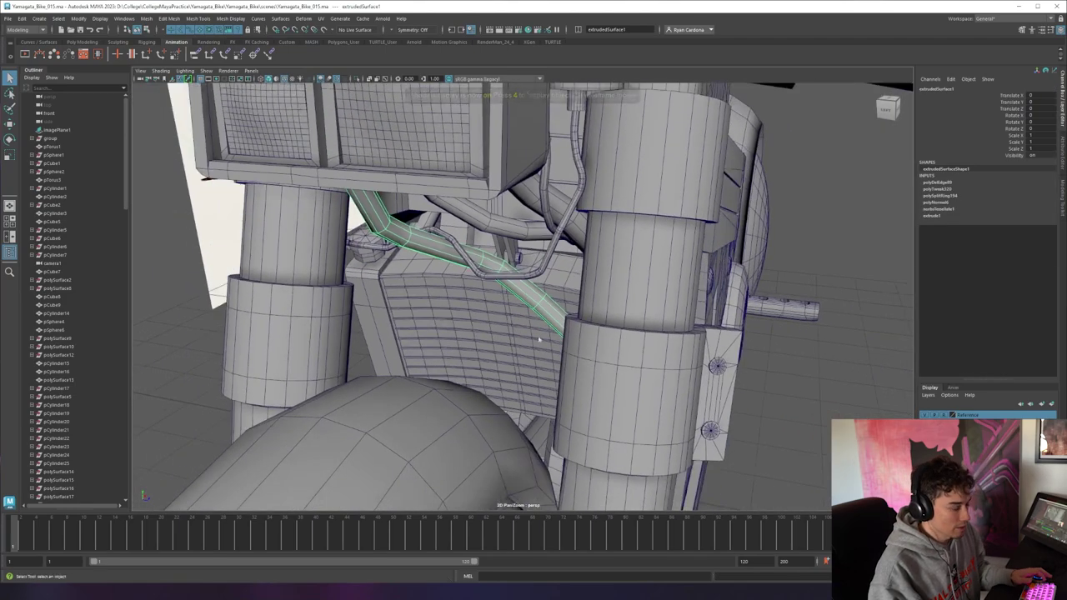
{"action": "left_click_drag", "start_coordinate": [545, 275], "coordinate": [464, 326], "text": "alt"}
{"action": "scroll", "coordinate": [214, 270], "scroll_direction": "down", "scroll_amount": 8}
{"action": "left_click_drag", "start_coordinate": [214, 269], "coordinate": [250, 275], "text": "alt"}
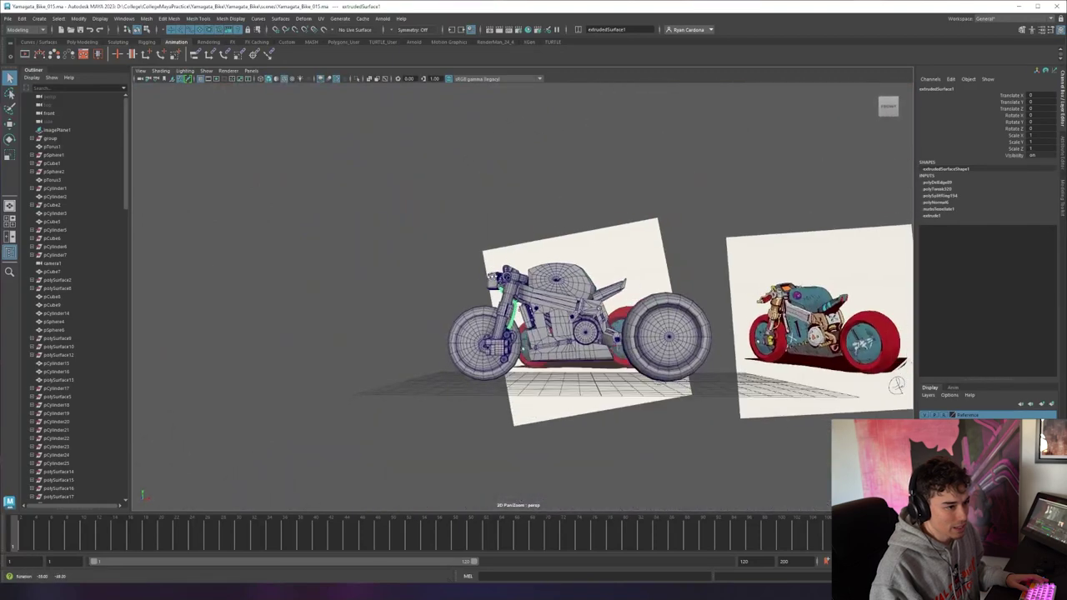
{"action": "scroll", "coordinate": [250, 275], "scroll_direction": "up", "scroll_amount": 4}
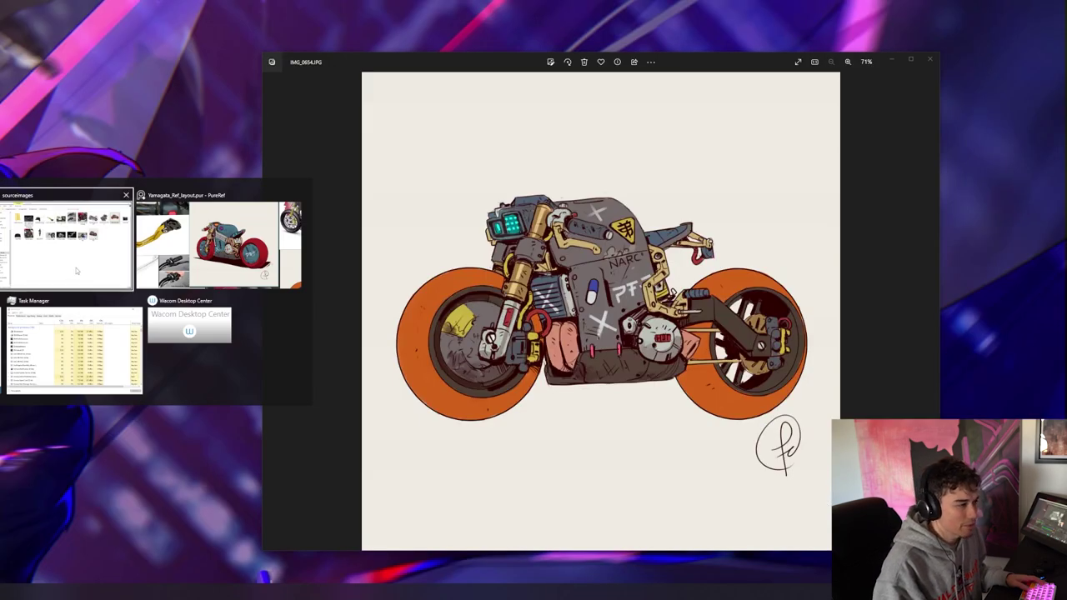
Step: In File Explorer, go to the project's scenes folder and pick Yamagata_Bike_UV_004.ma
{"action": "left_click", "coordinate": [77, 273]}
{"action": "key", "text": "alt+Up"}
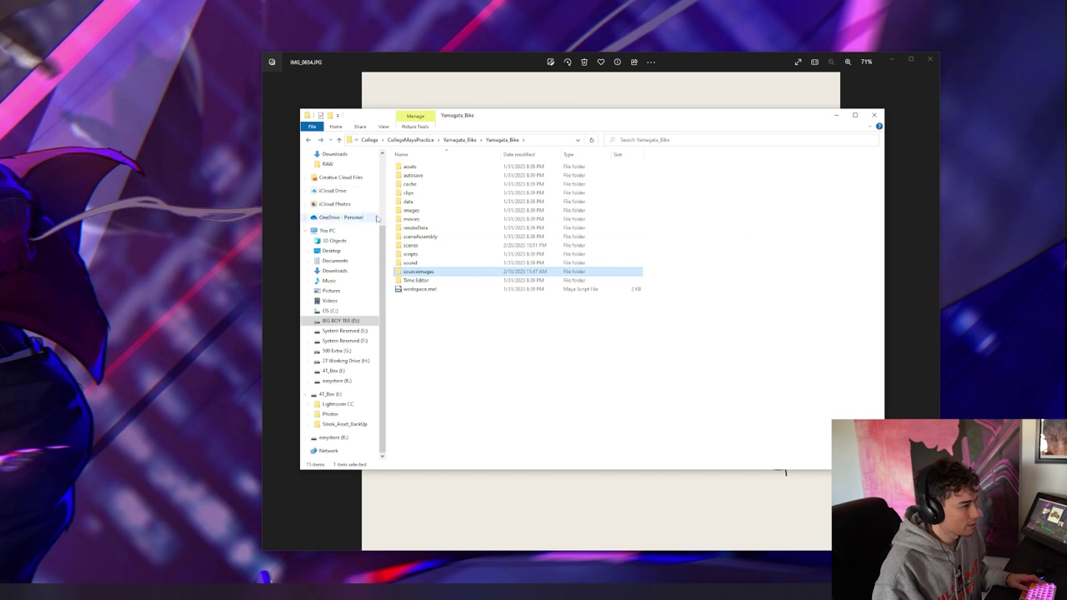
{"action": "left_click", "coordinate": [417, 247]}
{"action": "double_click", "coordinate": [418, 249]}
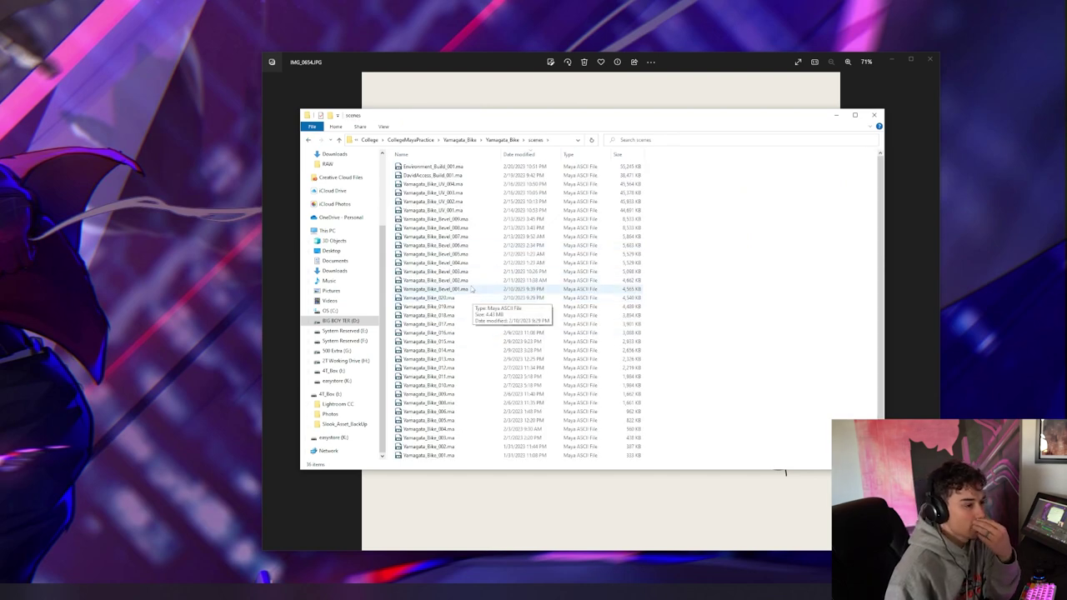
{"action": "left_click", "coordinate": [473, 183]}
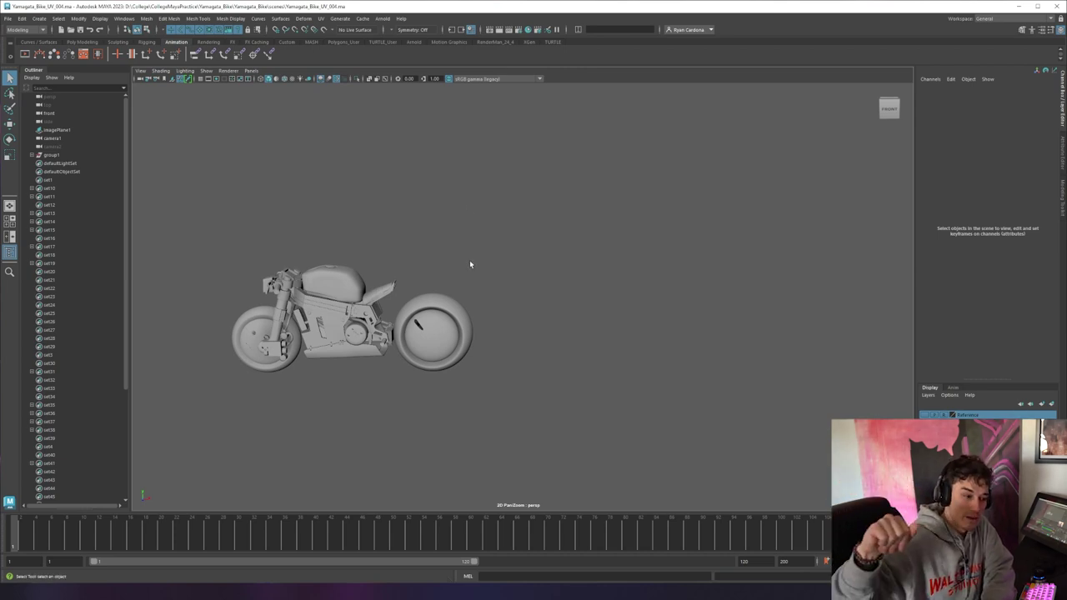
Step: Frame the bike in a three-quarter front view and enable Wireframe on Shaded from the Shading menu
{"action": "scroll", "coordinate": [598, 340], "scroll_direction": "up", "scroll_amount": 3}
{"action": "middle_click_drag", "start_coordinate": [597, 341], "coordinate": [552, 371], "text": "alt"}
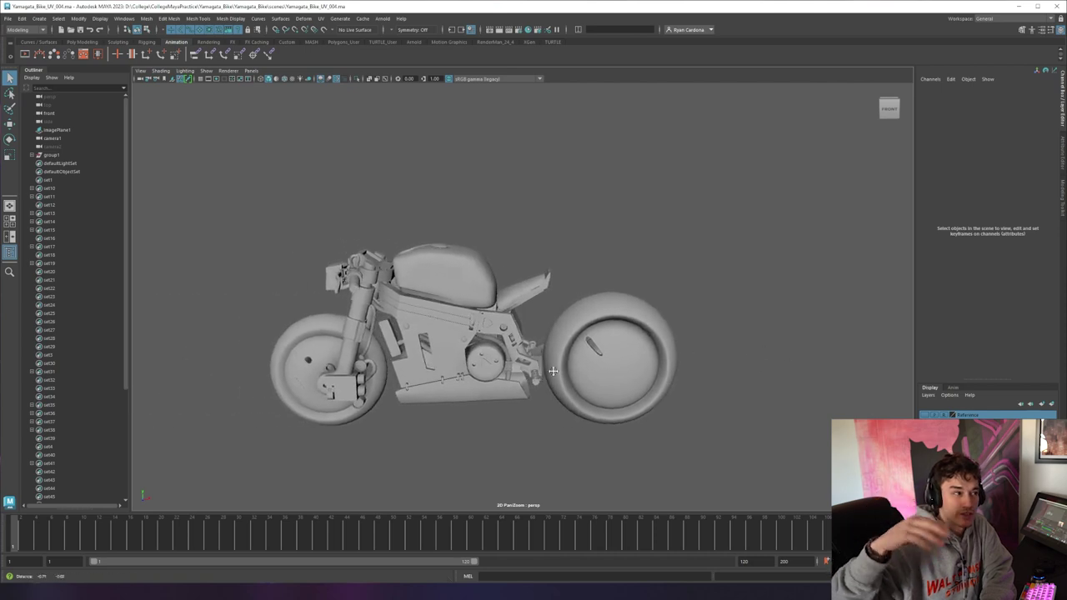
{"action": "left_click_drag", "start_coordinate": [553, 371], "coordinate": [533, 325], "text": "alt"}
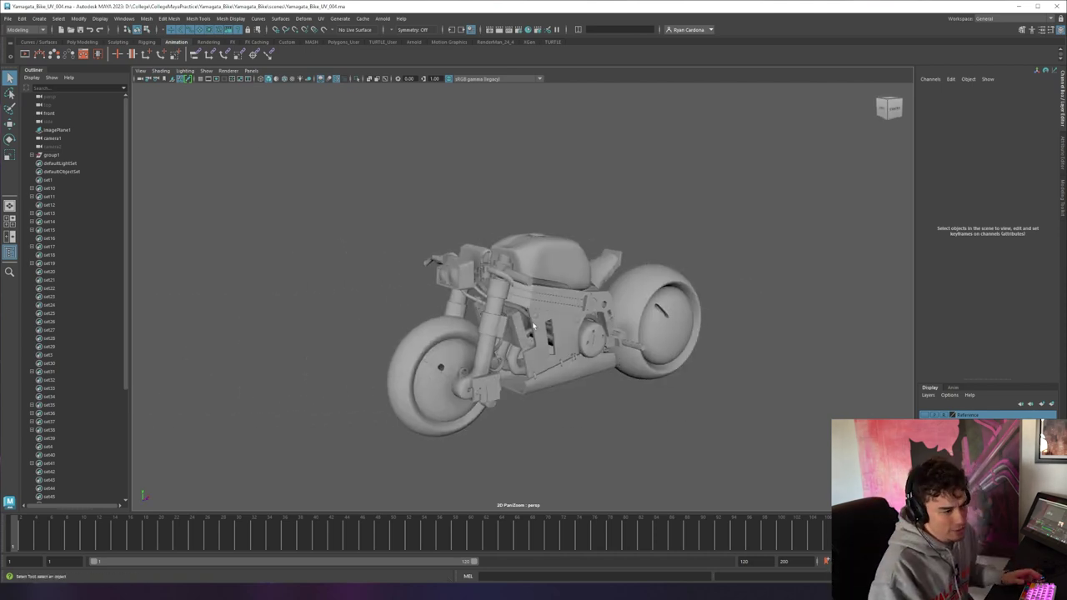
{"action": "left_click", "coordinate": [160, 71]}
{"action": "mouse_move", "coordinate": [177, 73]}
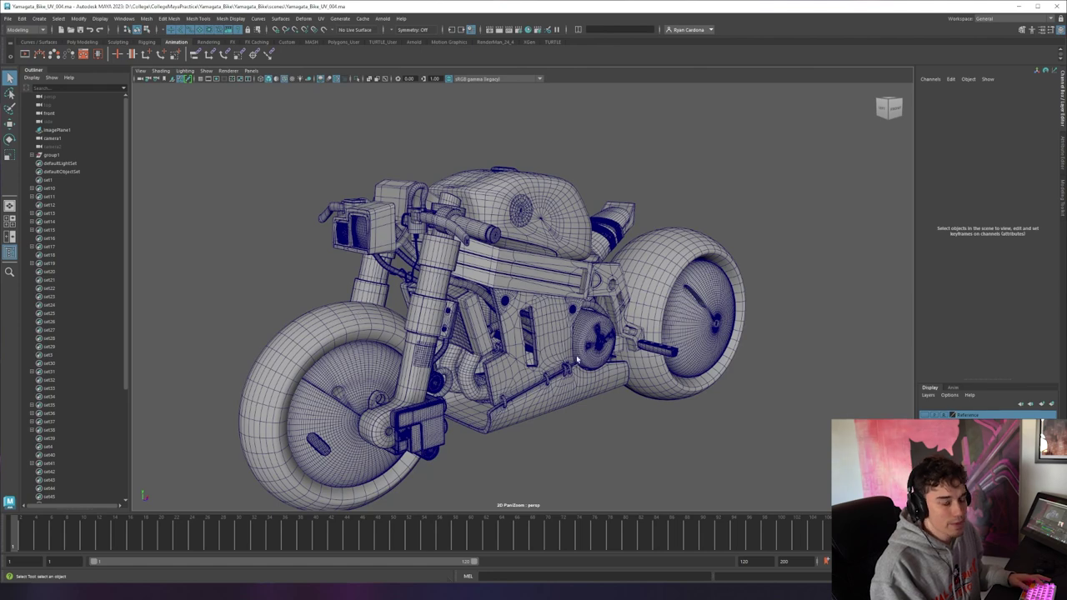
Step: Orbit to the rear wheel and select the frame parts, including Frame2
{"action": "left_click_drag", "start_coordinate": [506, 367], "coordinate": [519, 305], "text": "alt"}
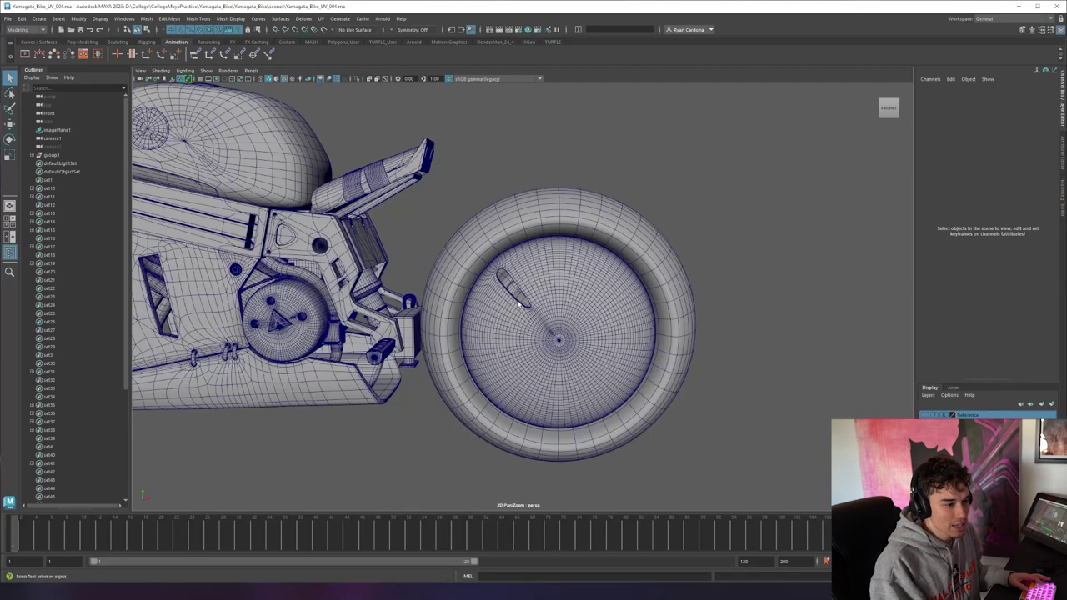
{"action": "scroll", "coordinate": [528, 301], "scroll_direction": "up", "scroll_amount": 6}
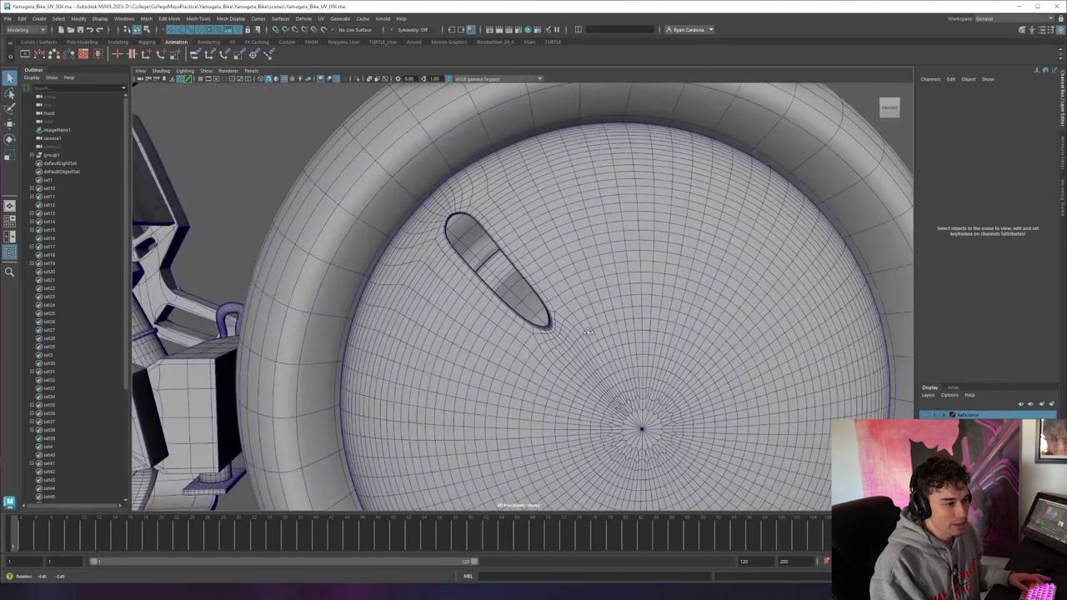
{"action": "left_click_drag", "start_coordinate": [586, 333], "coordinate": [562, 297], "text": "alt"}
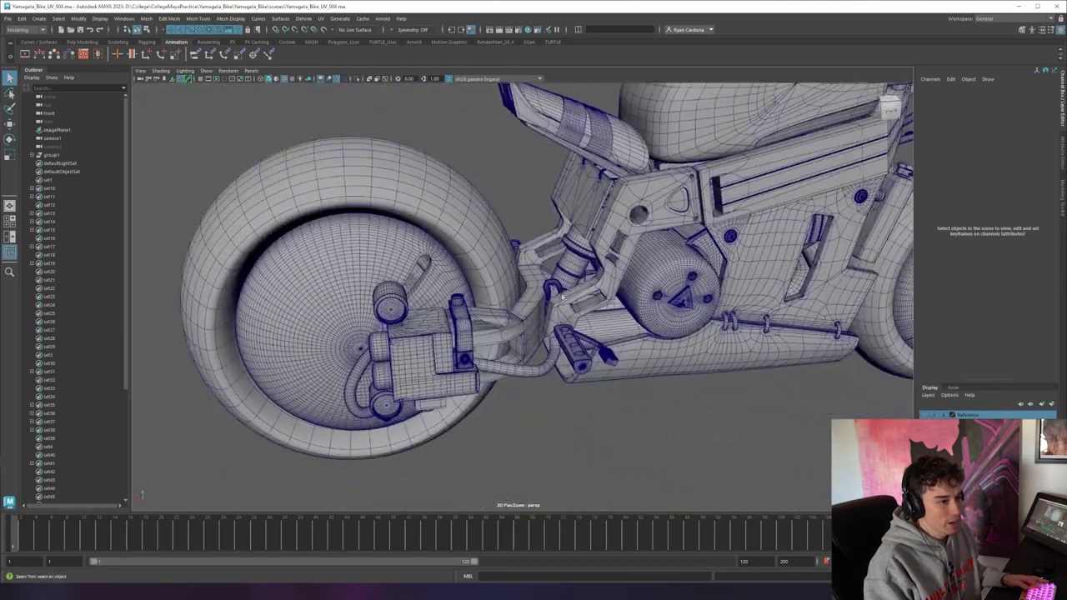
{"action": "left_click", "coordinate": [537, 283]}
{"action": "left_click", "coordinate": [571, 250], "text": "shift"}
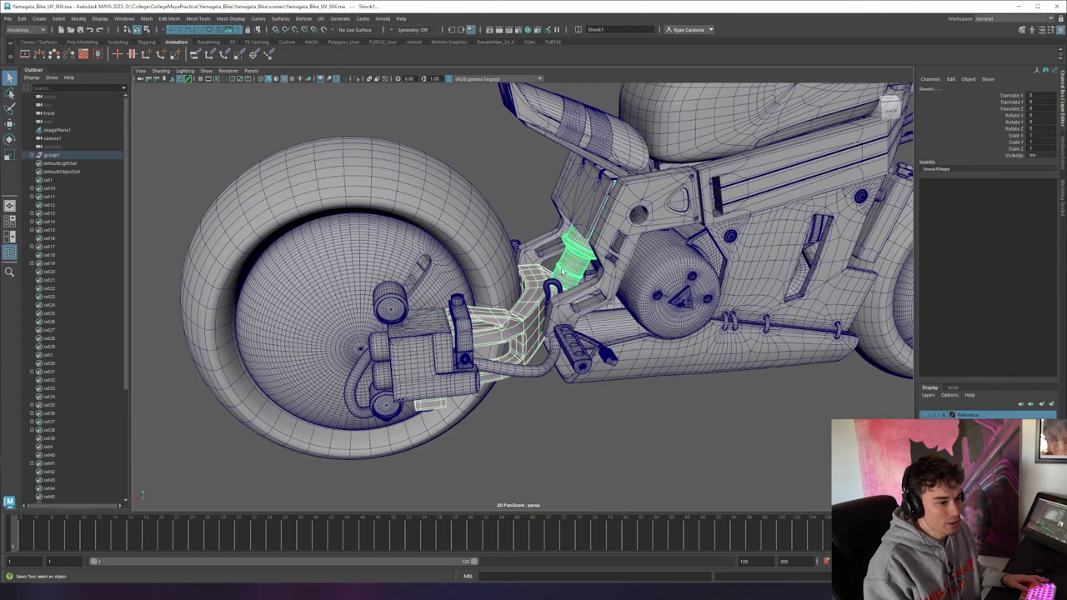
{"action": "left_click", "coordinate": [616, 199], "text": "shift"}
Step: Add the brake caliper, bracket, brake line and both foot pegs, then isolate the selection
{"action": "left_click", "coordinate": [459, 305]}
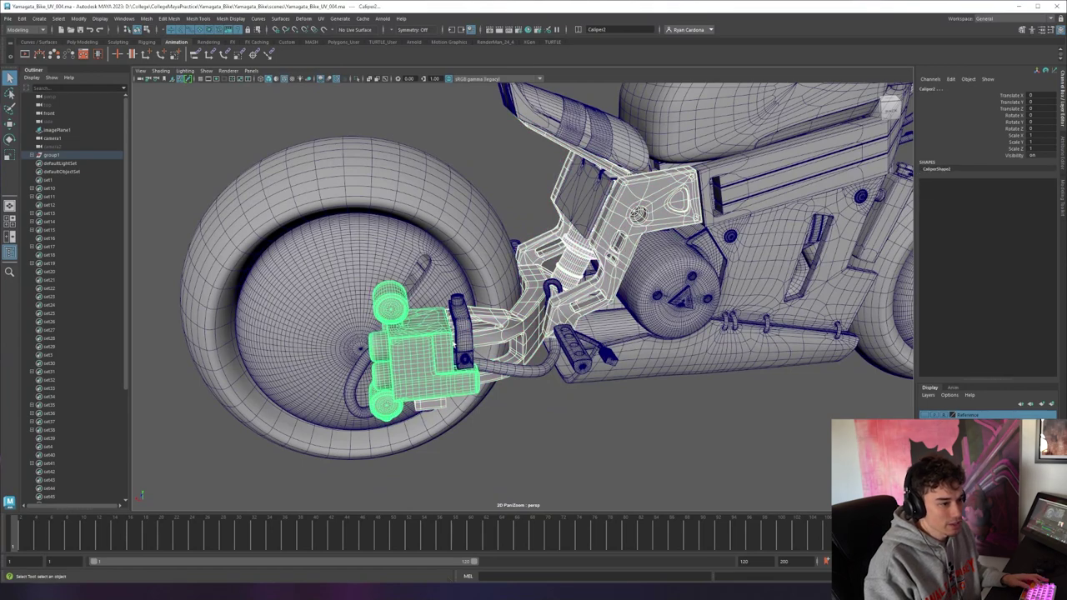
{"action": "left_click", "coordinate": [459, 302]}
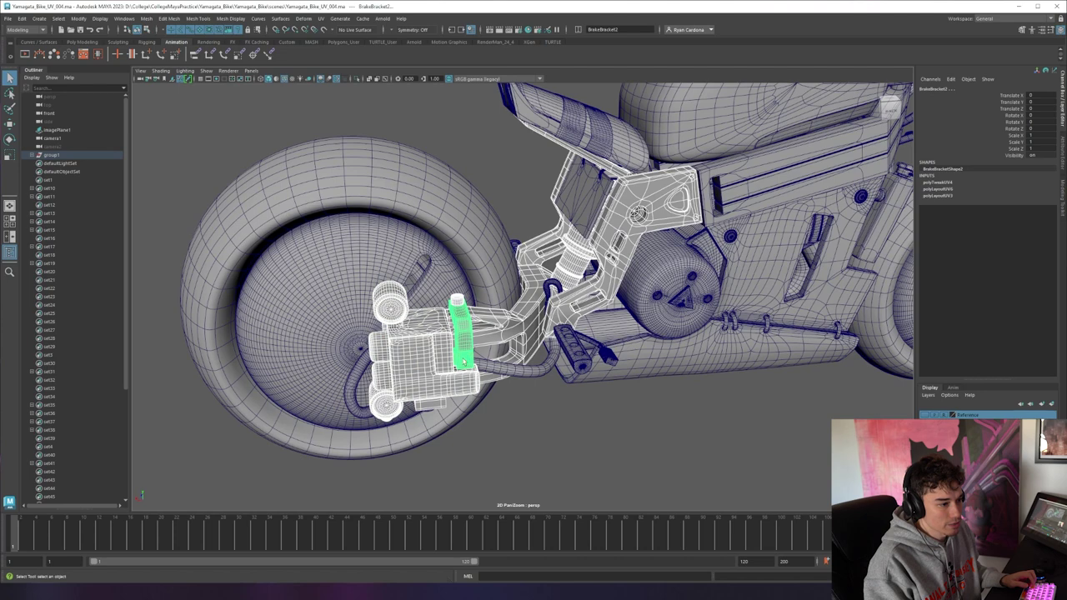
{"action": "left_click", "coordinate": [348, 389]}
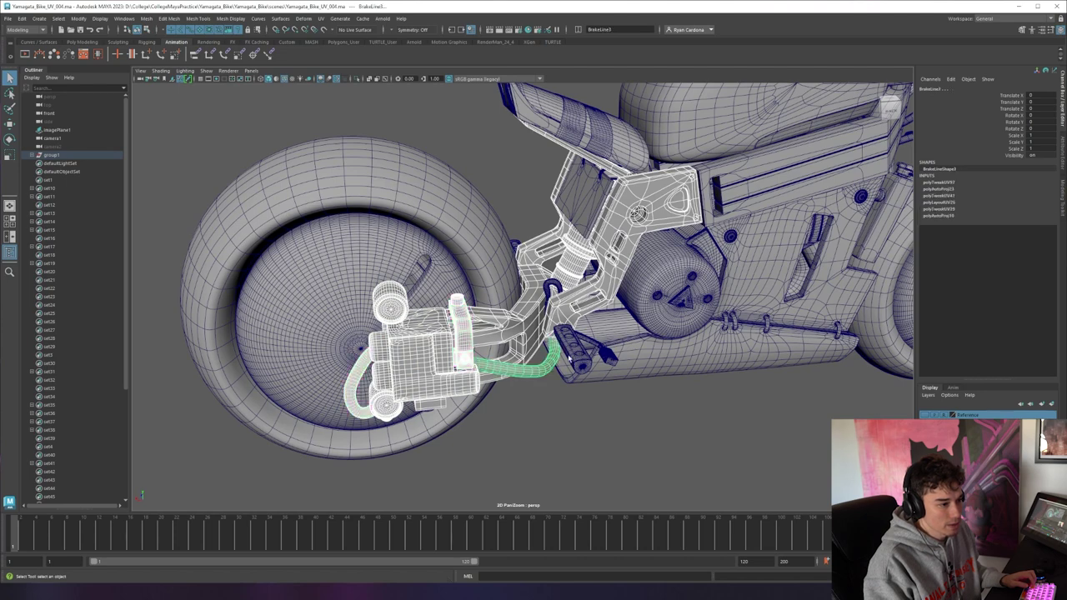
{"action": "left_click", "coordinate": [589, 342]}
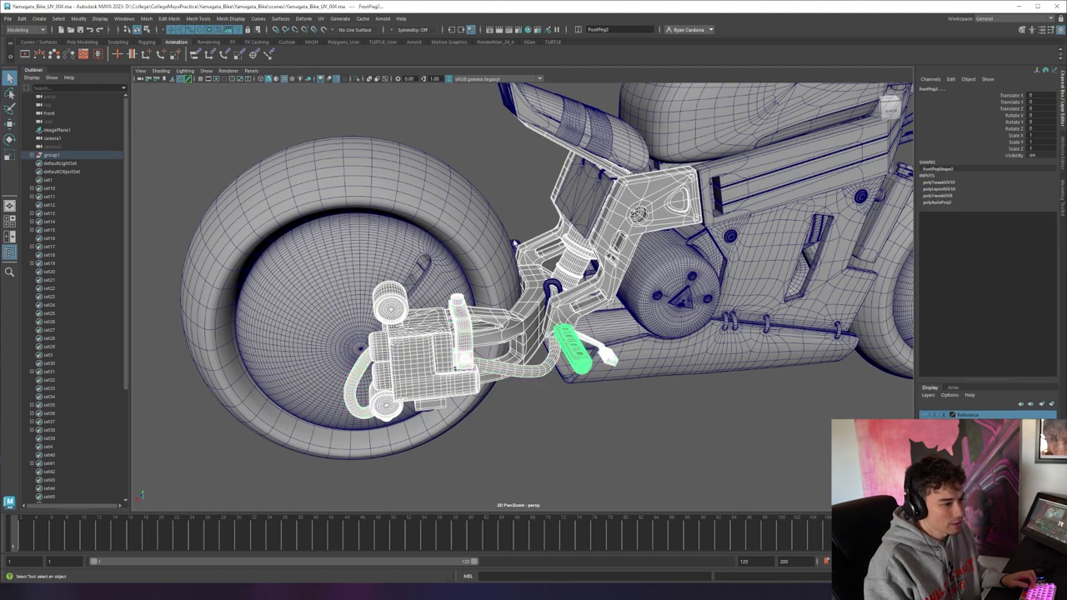
{"action": "left_click", "coordinate": [514, 247]}
{"action": "key", "text": "ctrl+1"}
Step: Clear the selection and orbit the isolated rear assembly from several angles
{"action": "left_click", "coordinate": [395, 210]}
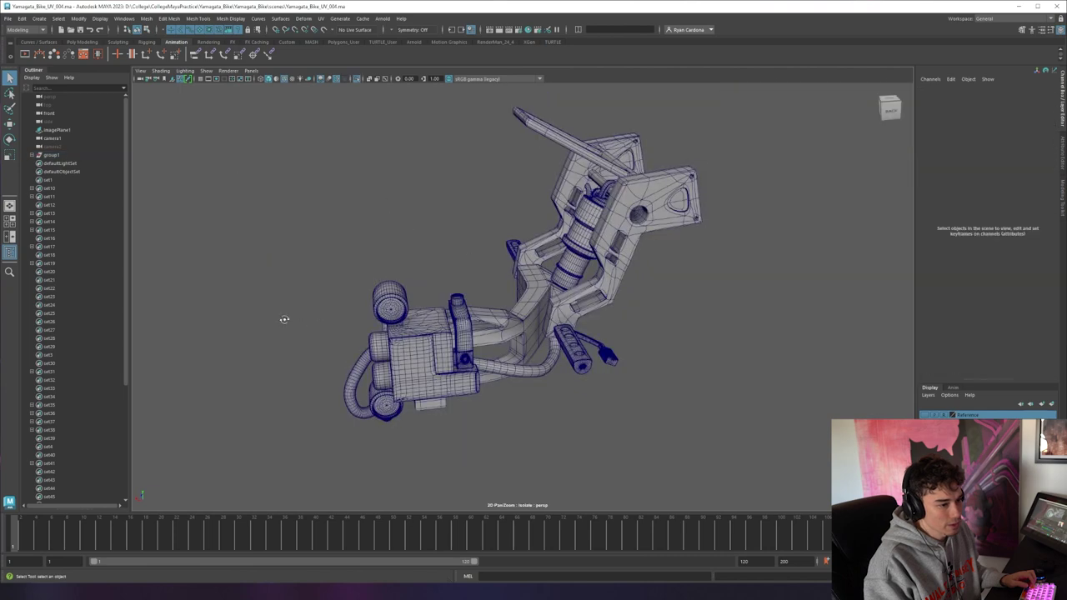
{"action": "left_click_drag", "start_coordinate": [281, 317], "coordinate": [539, 277], "text": "alt"}
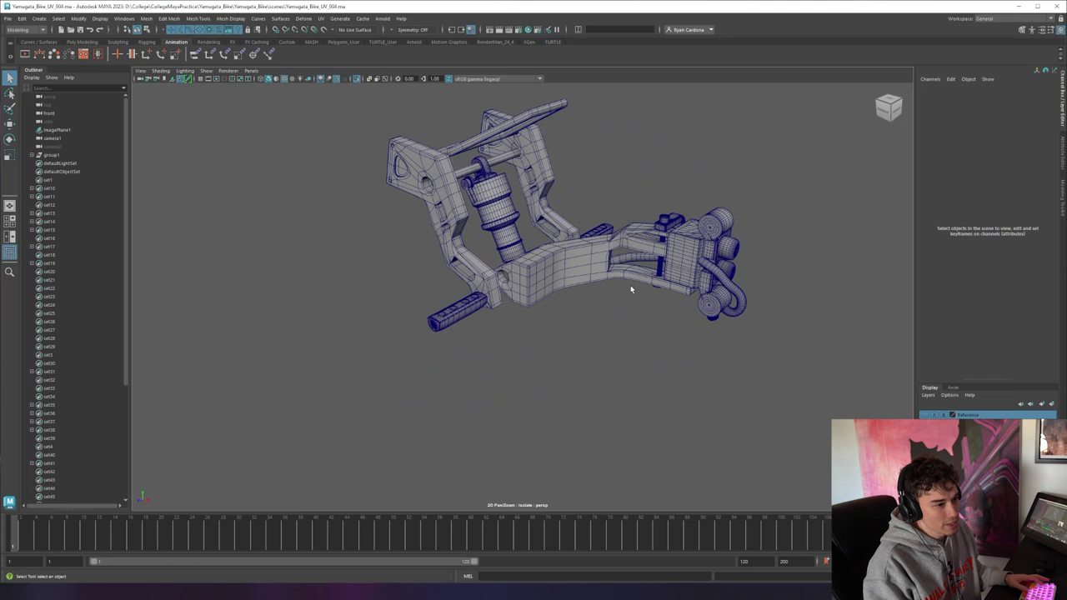
{"action": "left_click_drag", "start_coordinate": [631, 290], "coordinate": [508, 268], "text": "alt"}
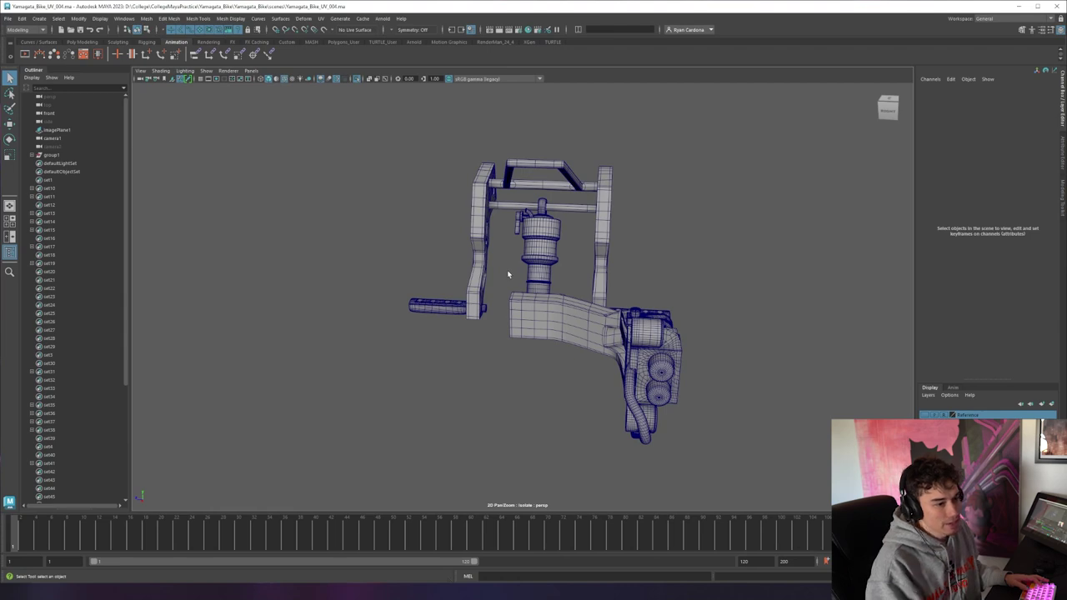
{"action": "left_click_drag", "start_coordinate": [564, 275], "coordinate": [601, 280], "text": "alt"}
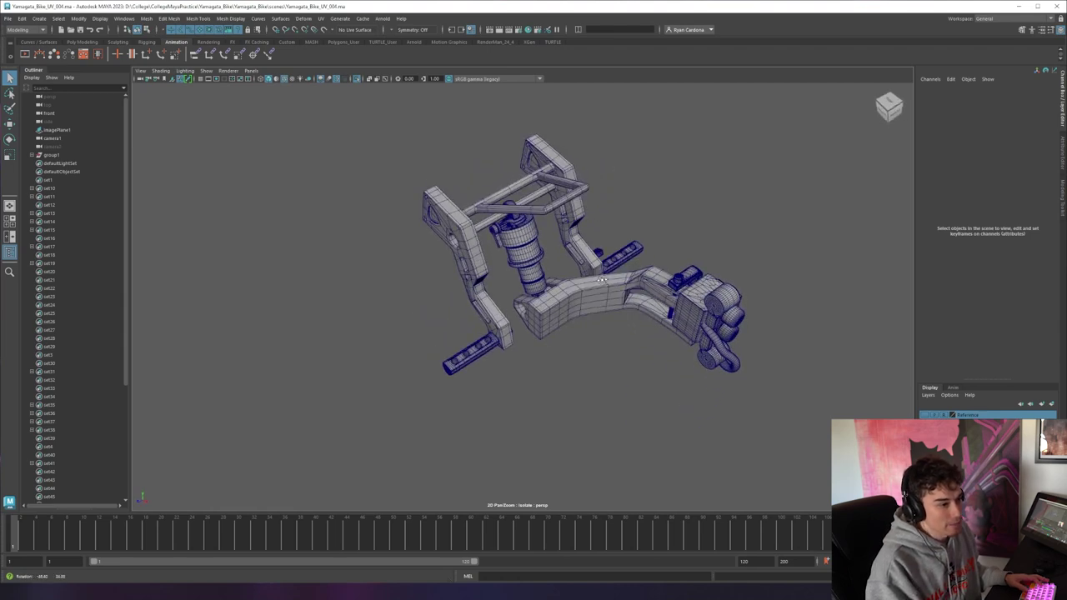
Step: In File Explorer, open the sourceimages folder and the swingarm3.jpg reference
{"action": "left_click", "coordinate": [38, 346]}
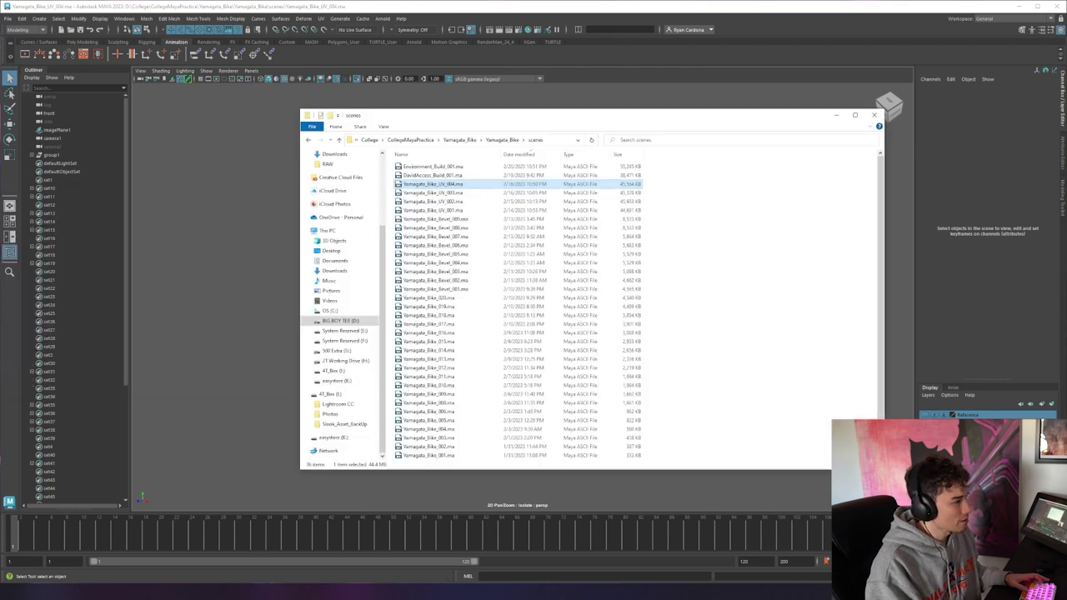
{"action": "left_click", "coordinate": [308, 140]}
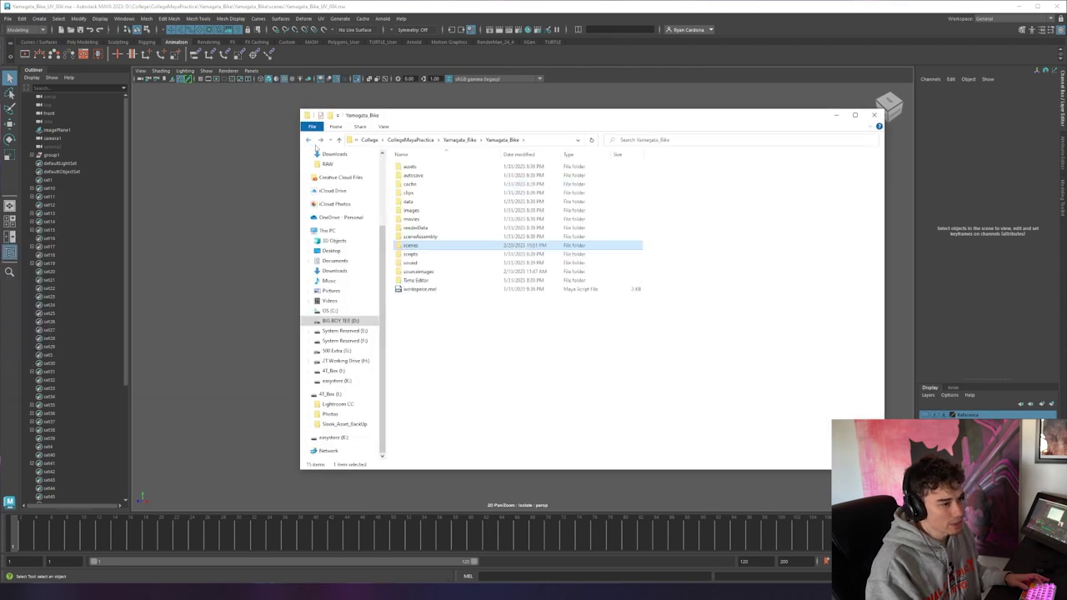
{"action": "double_click", "coordinate": [418, 271]}
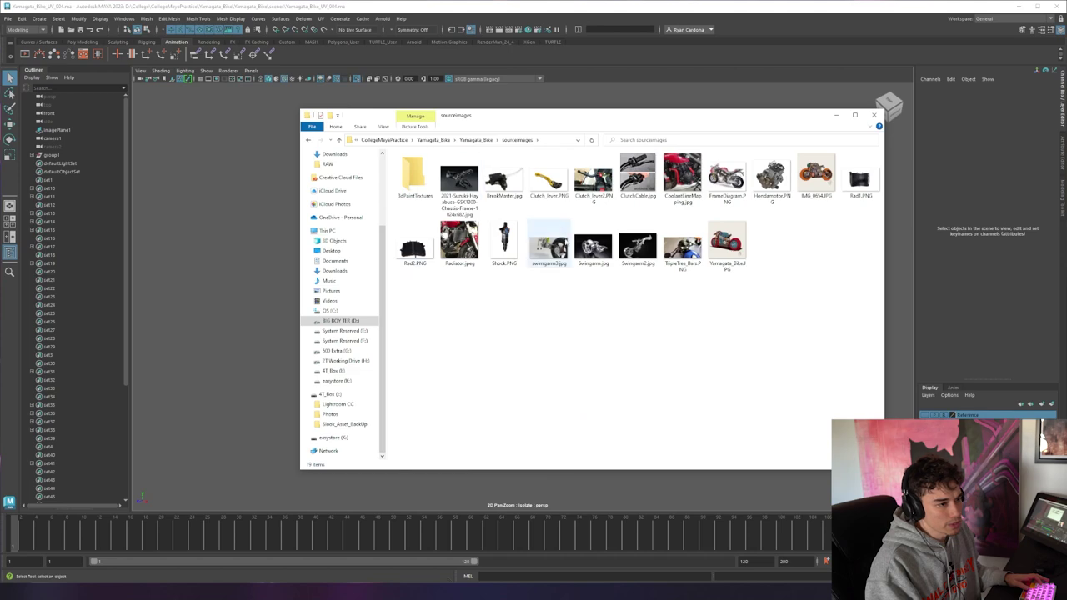
{"action": "double_click", "coordinate": [549, 246]}
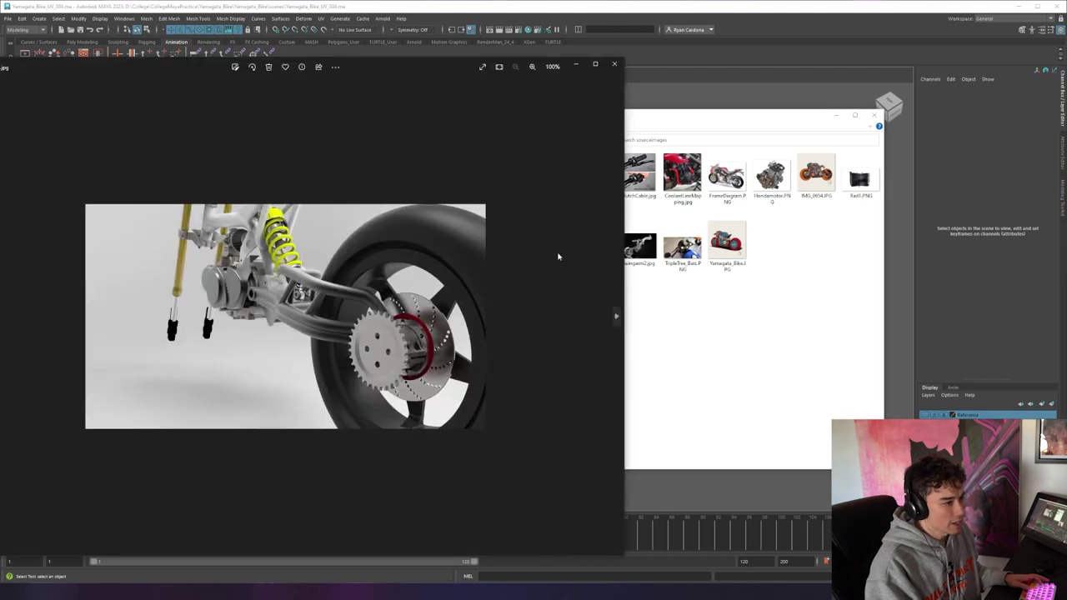
Step: Cycle through reference photos, comparing Swingarm.jpg and Shock.PNG, ending on TripleTree_Bars.PNG
{"action": "key", "text": "Right"}
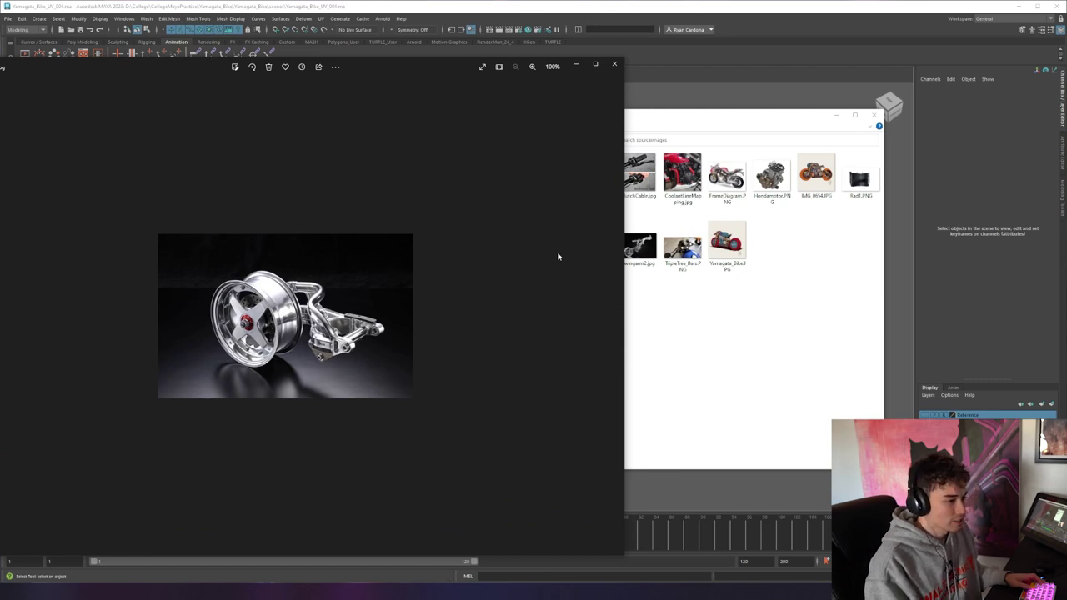
{"action": "key", "text": "Right"}
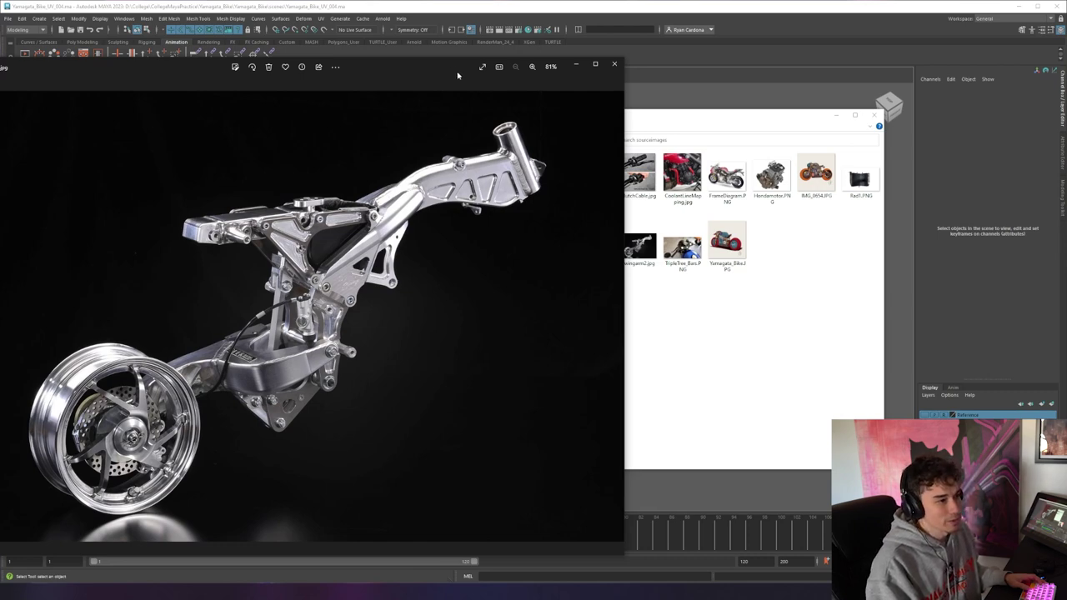
{"action": "left_click_drag", "start_coordinate": [457, 75], "coordinate": [598, 70]}
{"action": "key", "text": "Left"}
{"action": "key", "text": "Left"}
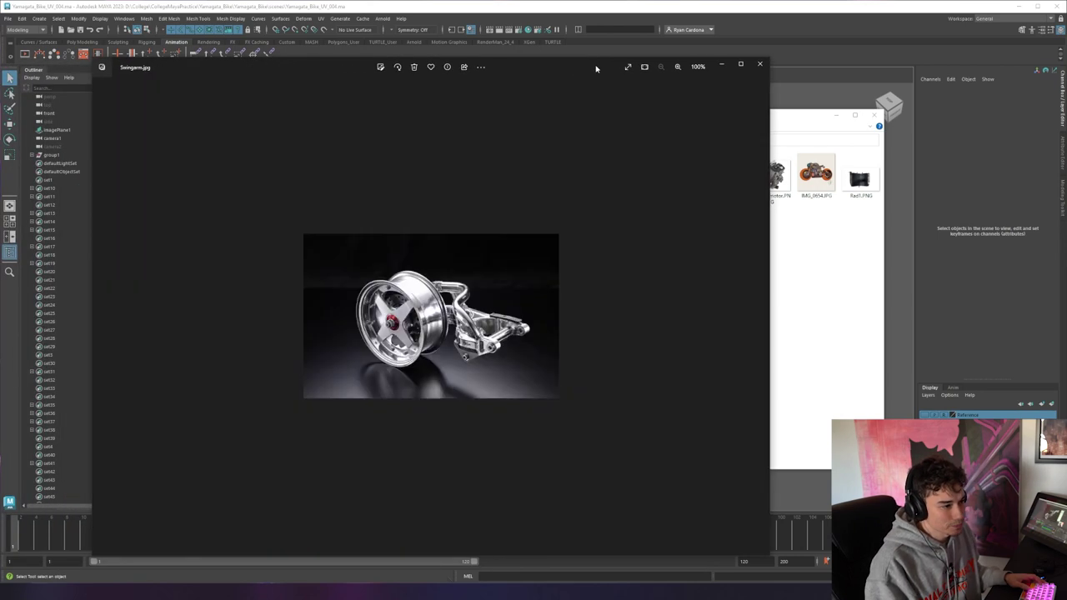
{"action": "key", "text": "Left"}
{"action": "key", "text": "Right"}
{"action": "key", "text": "Left"}
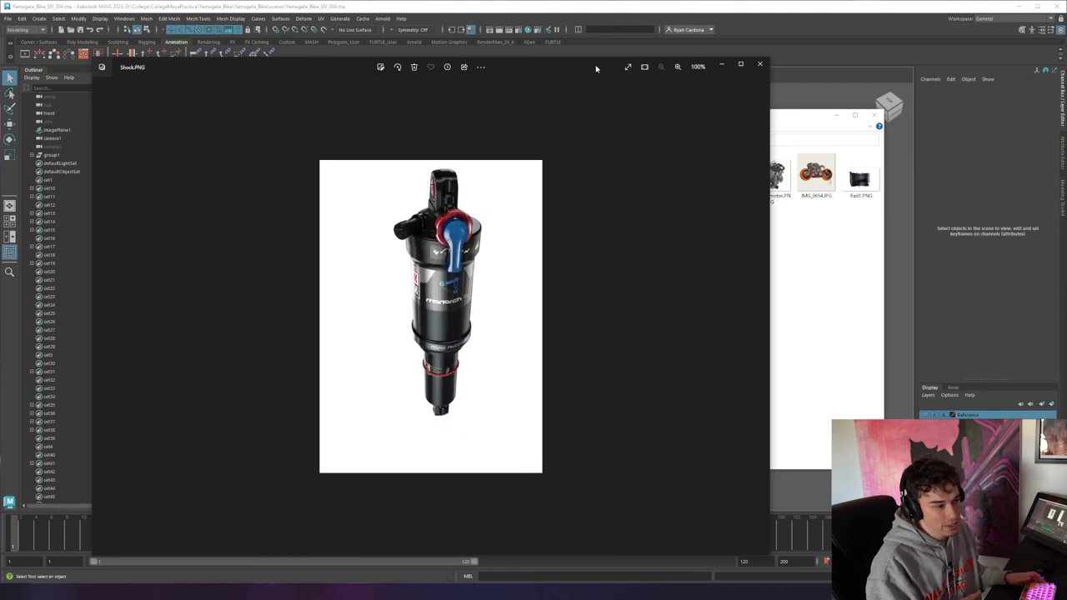
{"action": "key", "text": "Right"}
{"action": "key", "text": "Left"}
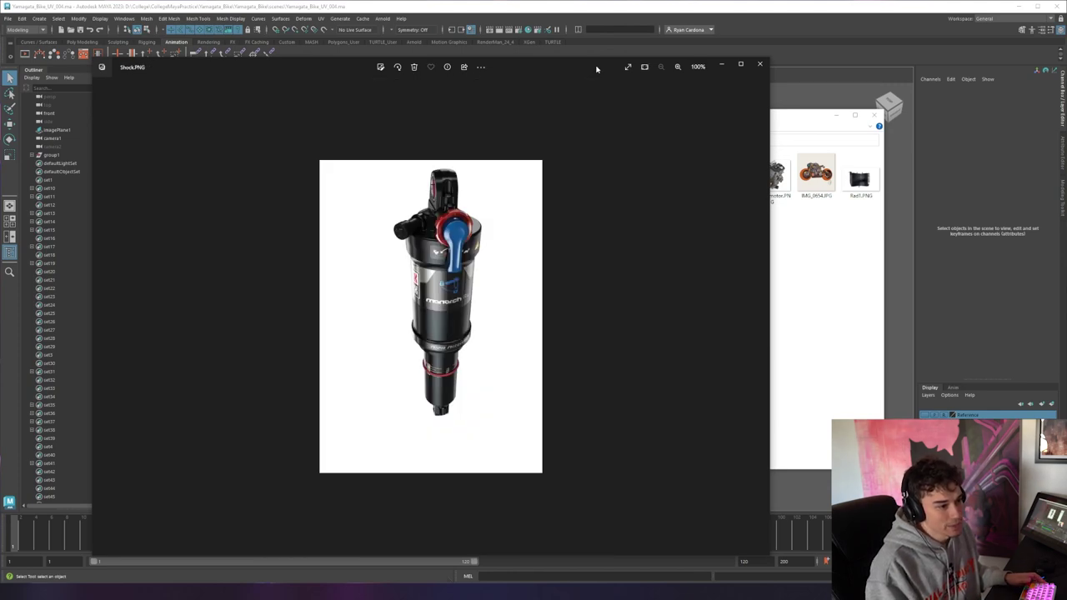
{"action": "key", "text": "Right"}
{"action": "key", "text": "Right"}
{"action": "key", "text": "Right"}
{"action": "key", "text": "Right"}
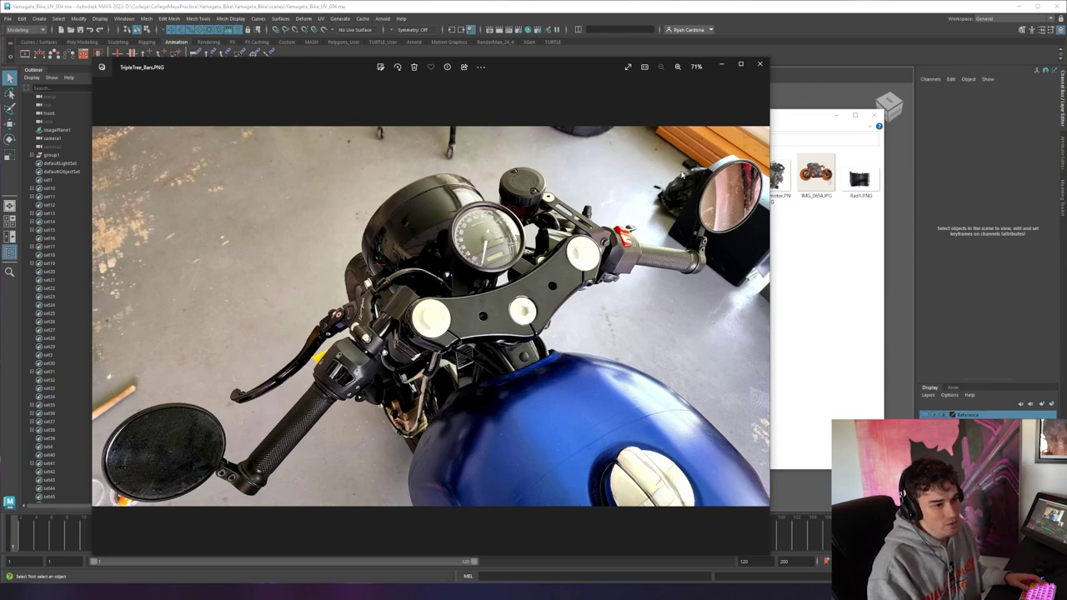
Step: Page back and forth through the reference images to the flat Rad1 radiator image
{"action": "key", "text": "Left"}
{"action": "key", "text": "Left"}
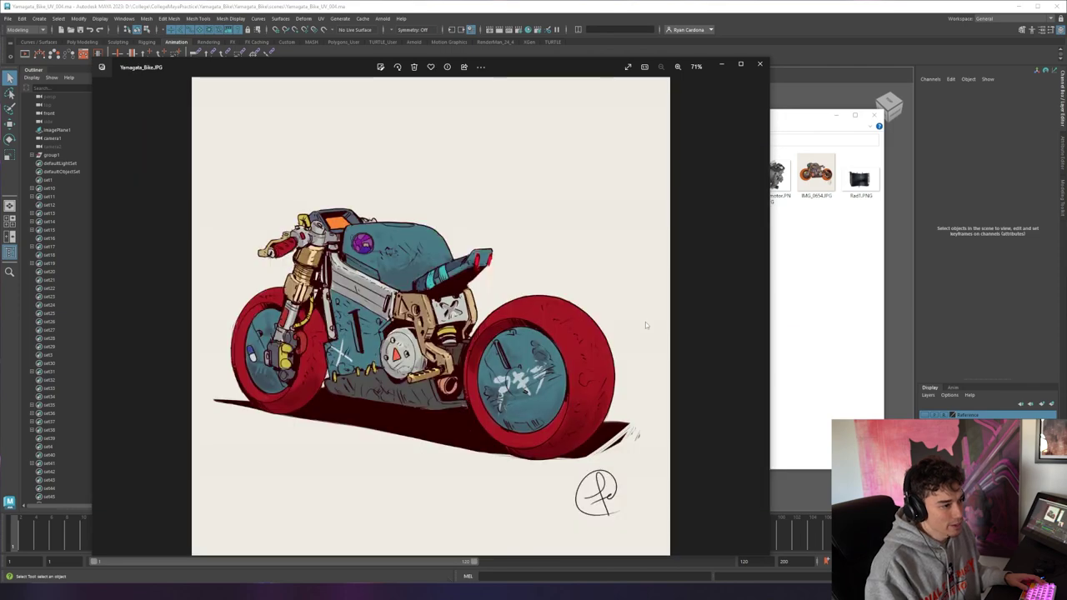
{"action": "key", "text": "Left"}
{"action": "key", "text": "Left"}
{"action": "key", "text": "Left"}
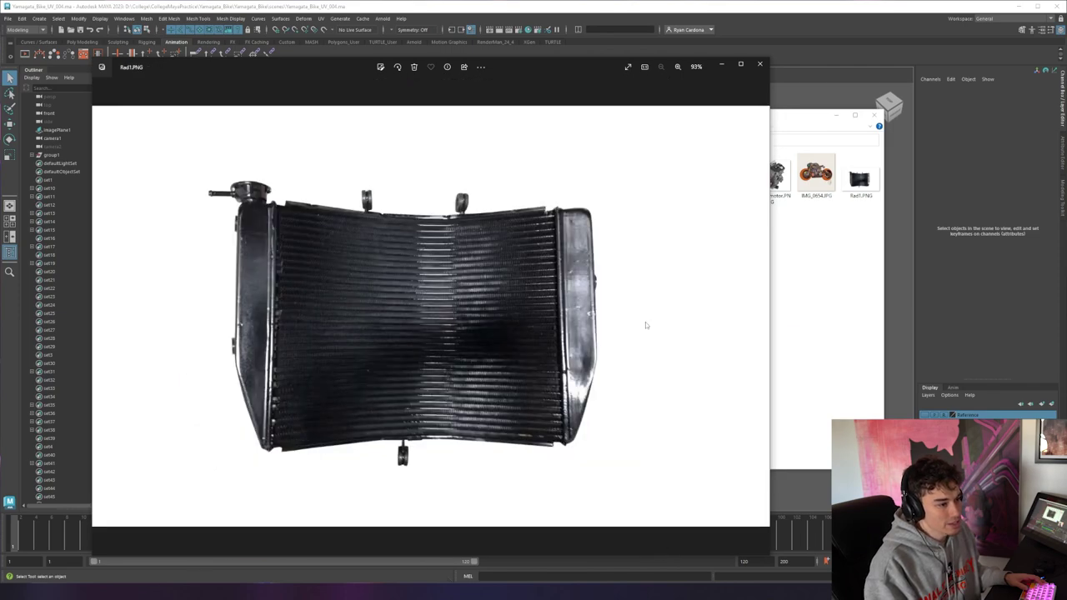
{"action": "key", "text": "Right"}
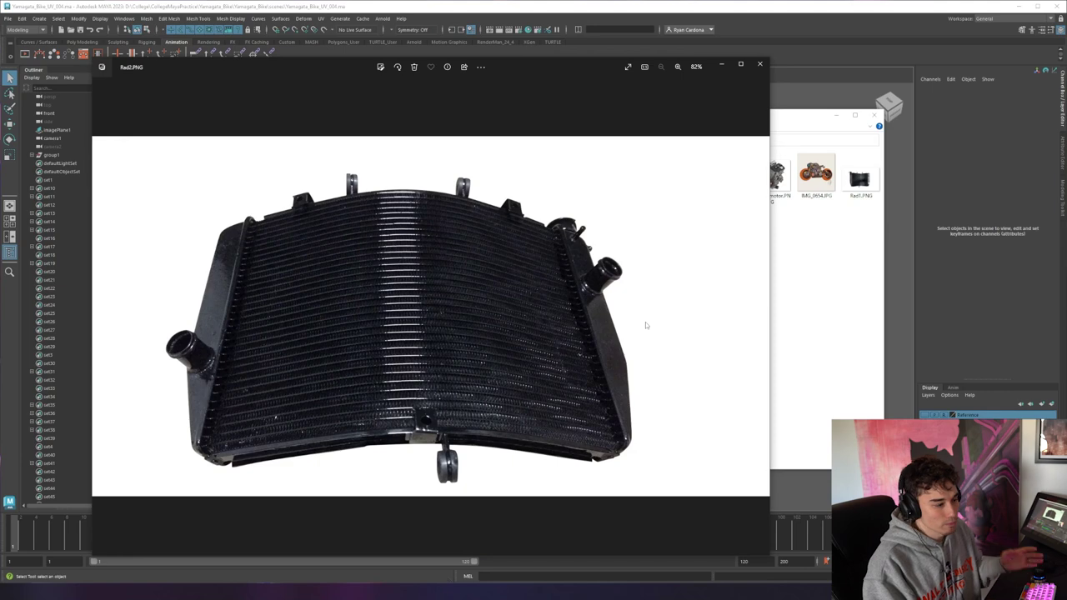
{"action": "key", "text": "Left"}
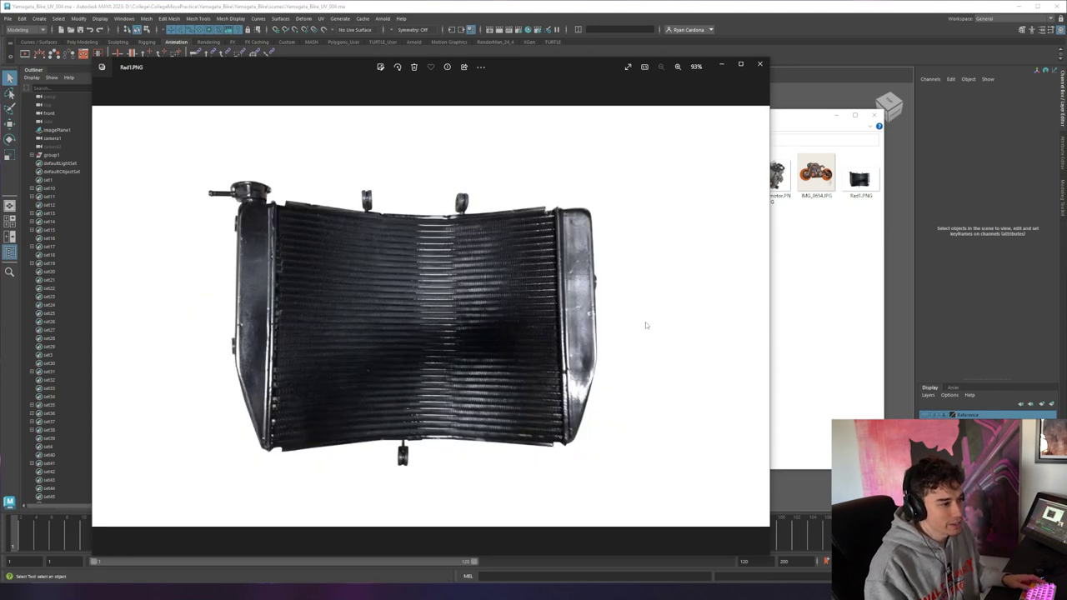
{"action": "key", "text": "Left"}
{"action": "key", "text": "Right"}
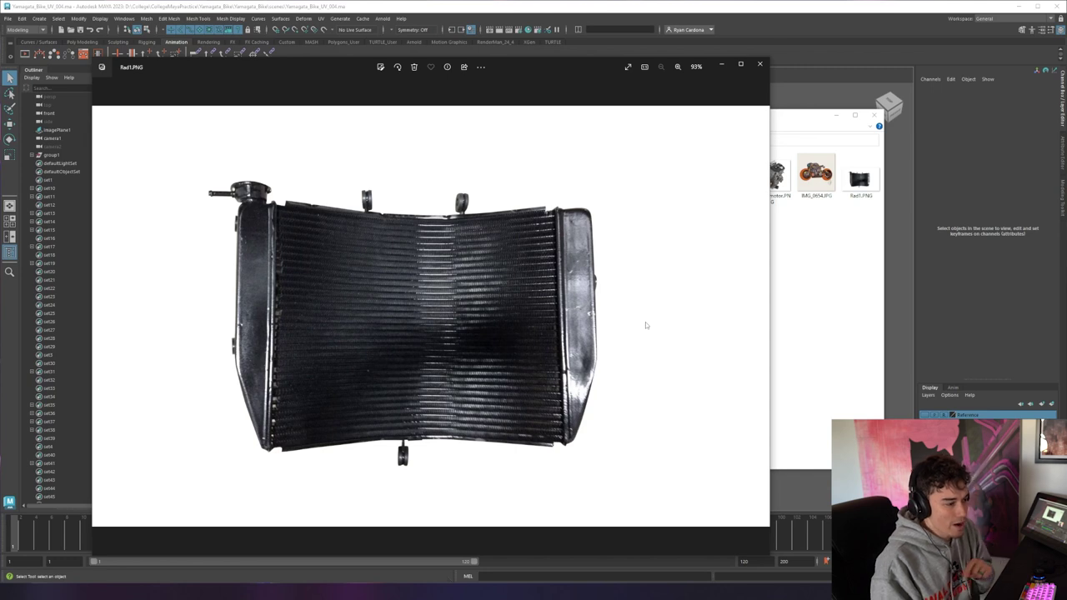
Step: Step through the Rad2, Radiator, FrameDiagram and coolant-line images, landing on BreakMaster
{"action": "key", "text": "Right"}
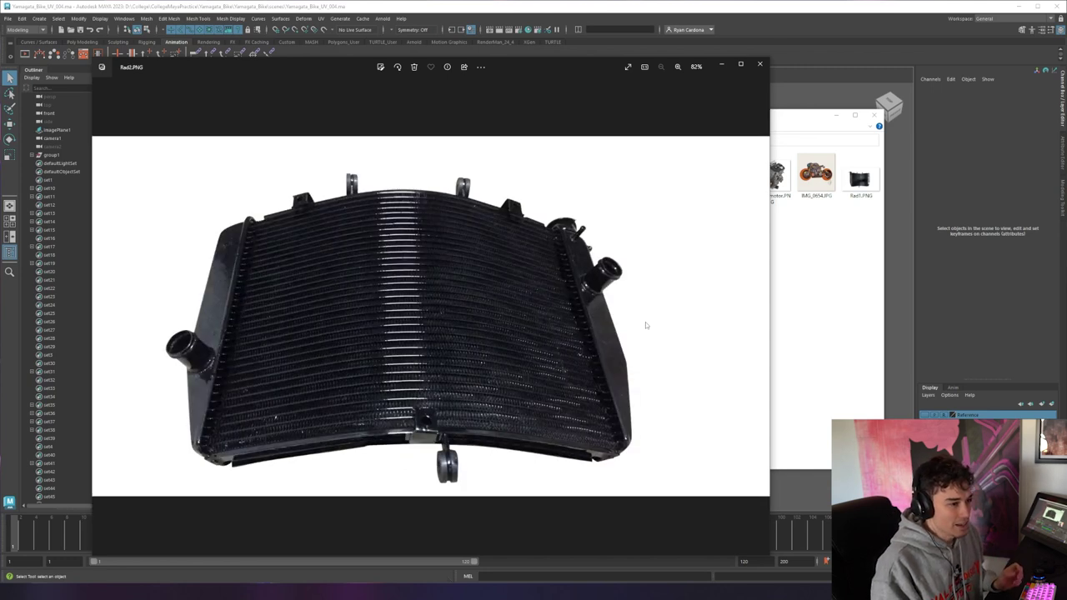
{"action": "key", "text": "Right"}
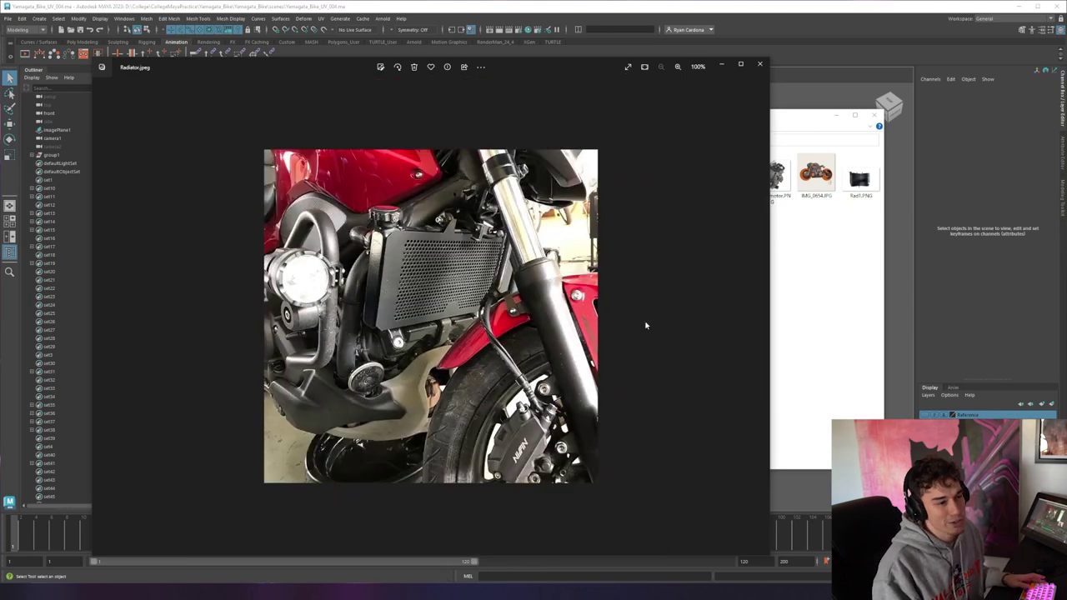
{"action": "key", "text": "Right"}
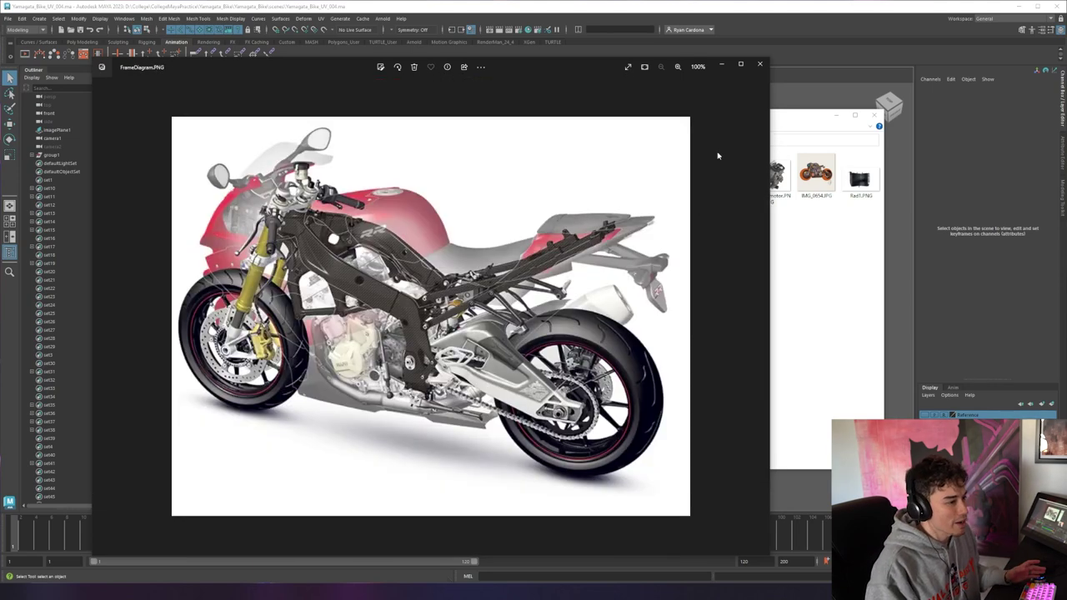
{"action": "key", "text": "Right"}
{"action": "key", "text": "Right"}
{"action": "key", "text": "Right"}
{"action": "key", "text": "Right"}
{"action": "key", "text": "Right"}
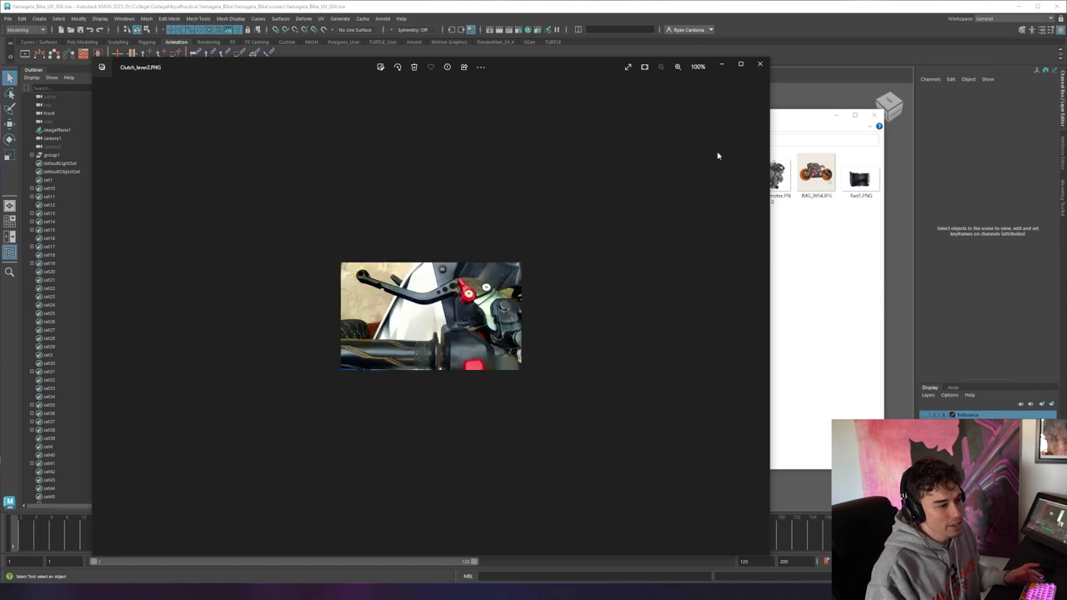
{"action": "key", "text": "Right"}
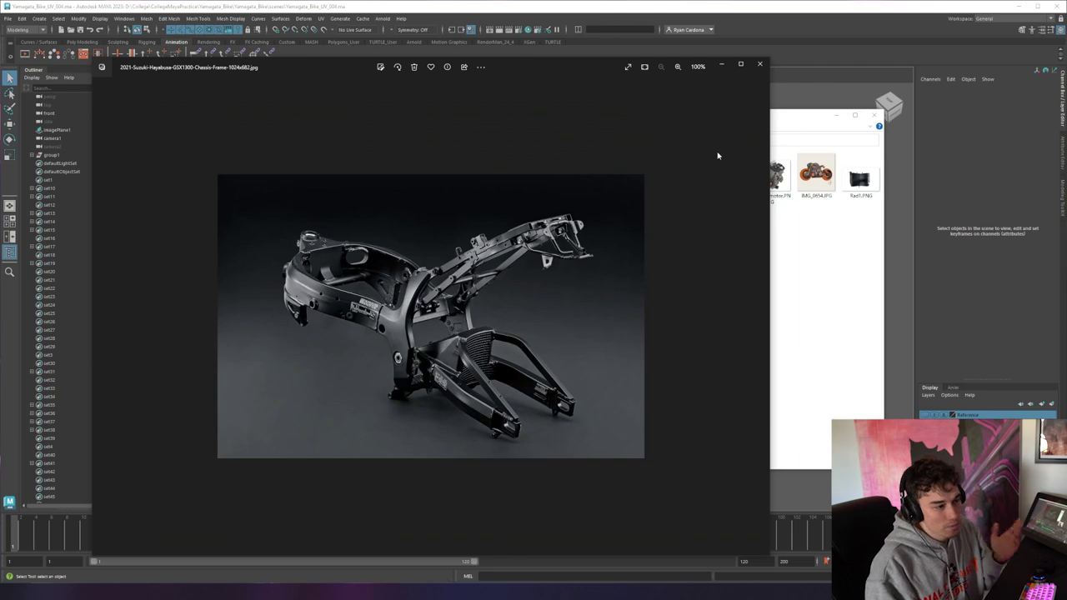
{"action": "key", "text": "Left"}
Step: Close Photos, open the Yamagata_Bike.JPG concept sketch, and close it again
{"action": "left_click", "coordinate": [759, 64]}
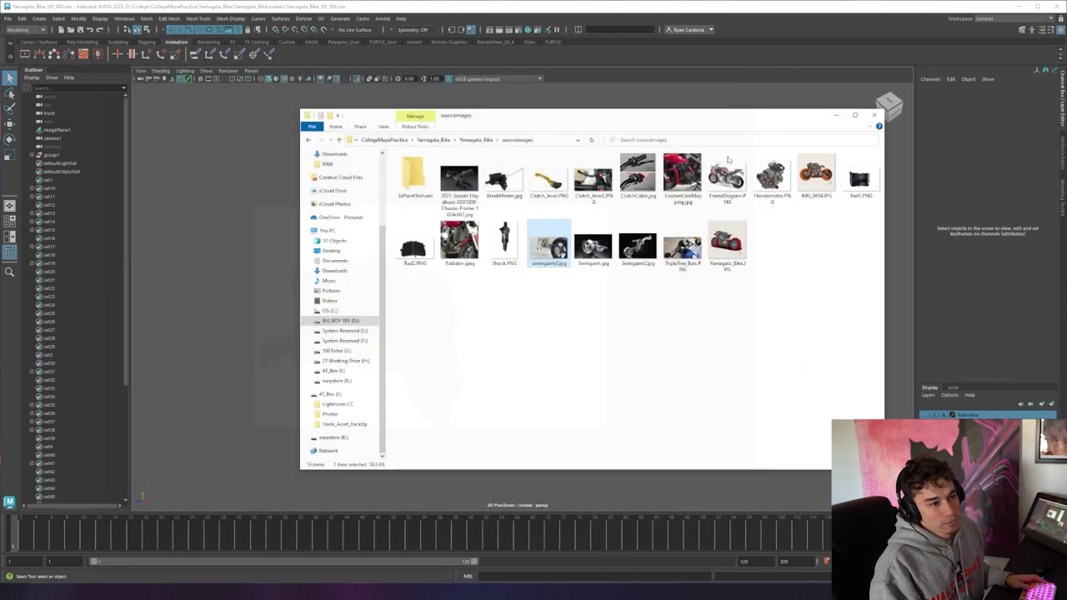
{"action": "double_click", "coordinate": [726, 249]}
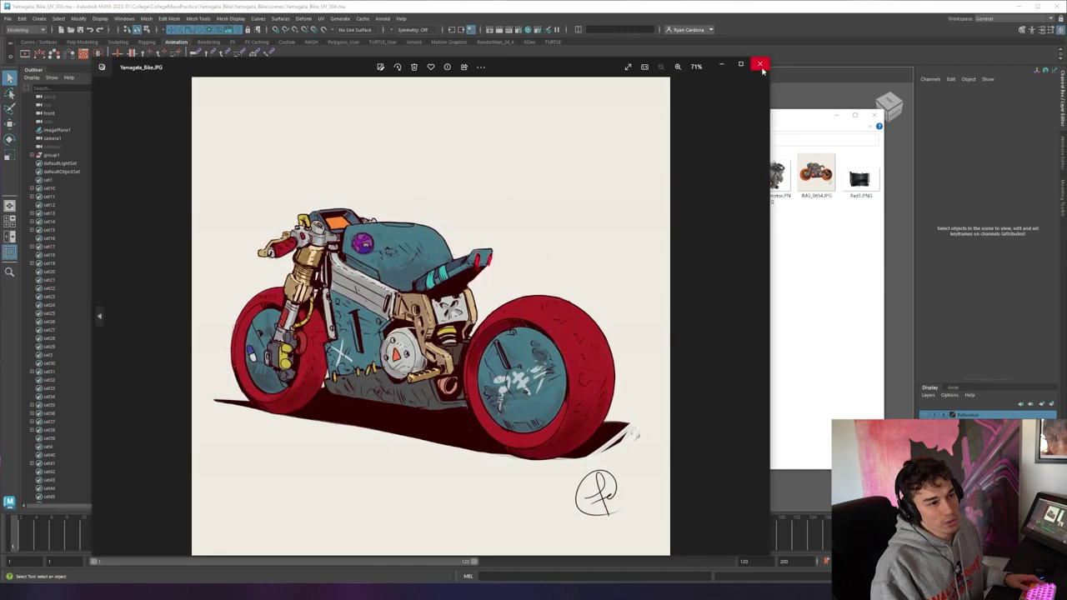
{"action": "left_click", "coordinate": [760, 64]}
Step: Close the reference folder and bring the full motorcycle back into the Maya viewport
{"action": "left_click", "coordinate": [828, 104]}
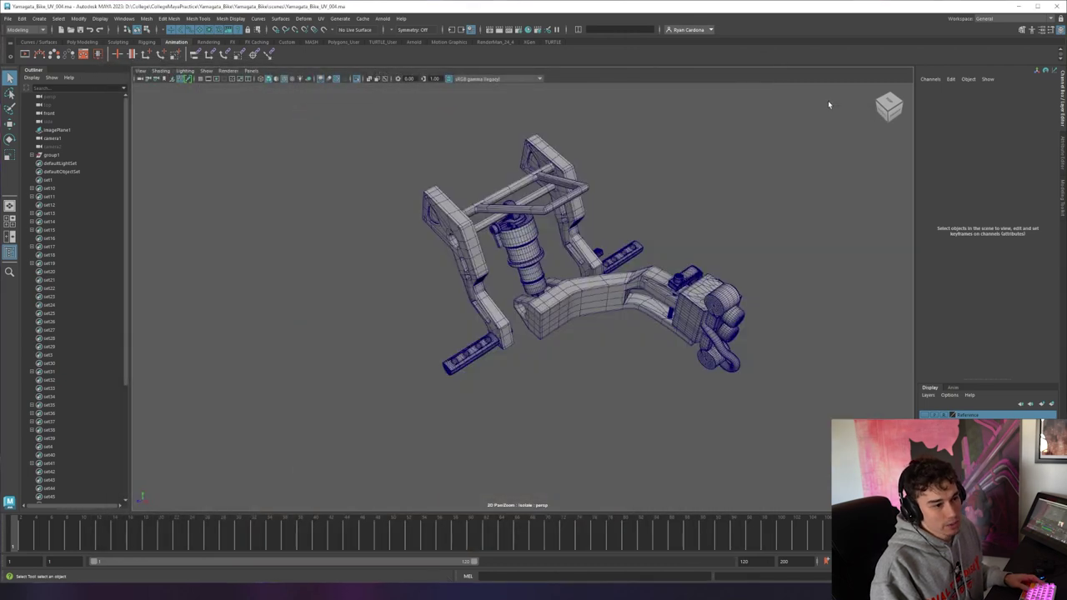
{"action": "left_click_drag", "start_coordinate": [704, 258], "coordinate": [461, 310], "text": "alt"}
{"action": "key", "text": "ctrl+1"}
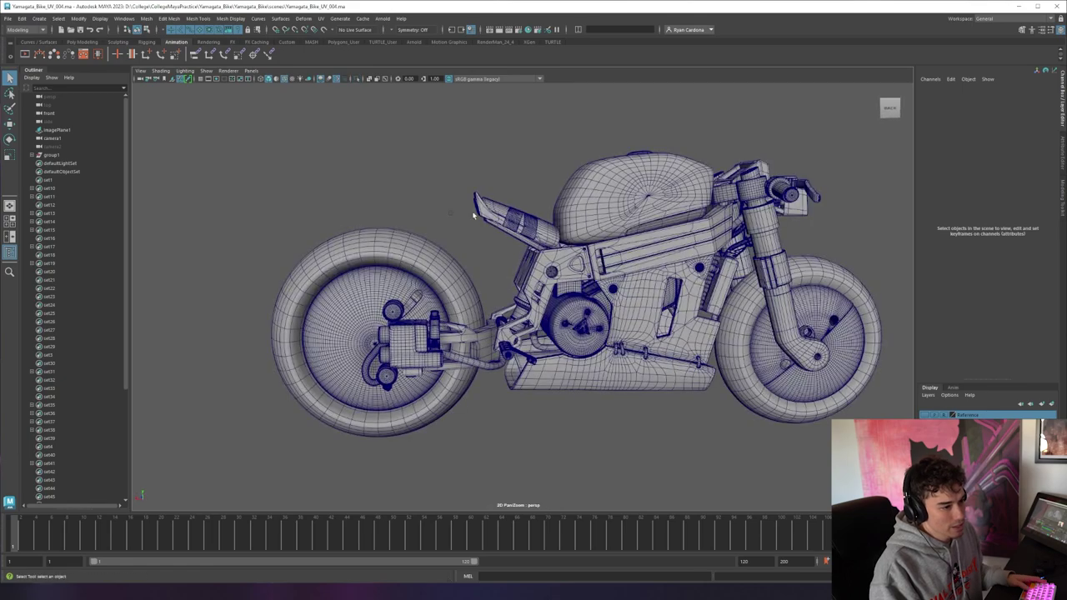
{"action": "left_click", "coordinate": [492, 215]}
{"action": "left_click", "coordinate": [440, 221]}
Step: Zoom and orbit the whole bike to a three-quarter front view and other sides
{"action": "scroll", "coordinate": [431, 224], "scroll_direction": "up", "scroll_amount": 5}
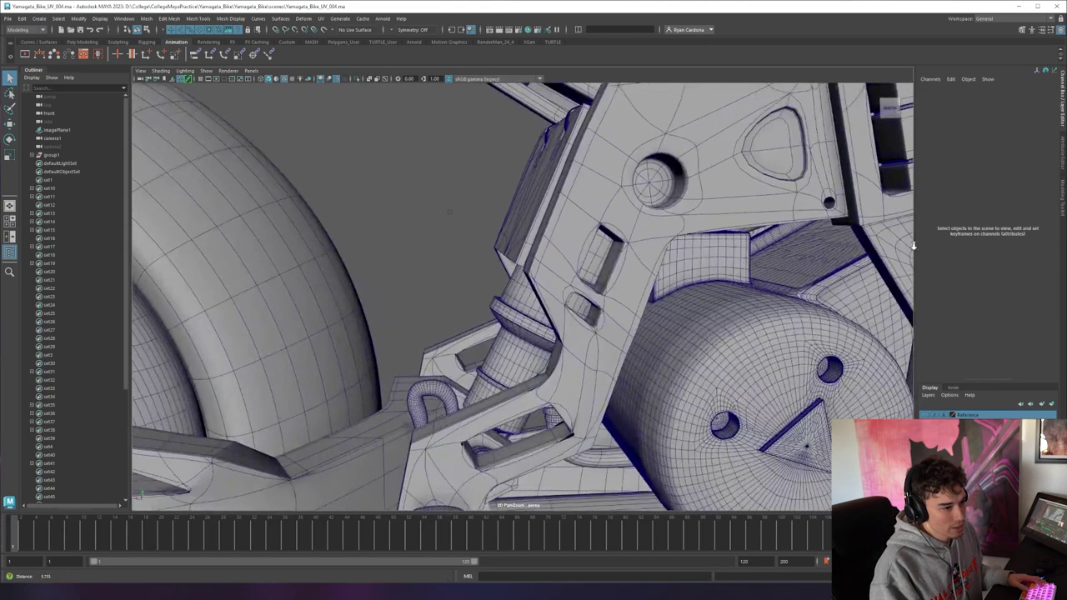
{"action": "scroll", "coordinate": [515, 271], "scroll_direction": "down", "scroll_amount": 4}
{"action": "scroll", "coordinate": [515, 271], "scroll_direction": "down", "scroll_amount": 3}
{"action": "left_click_drag", "start_coordinate": [515, 271], "coordinate": [509, 284], "text": "alt"}
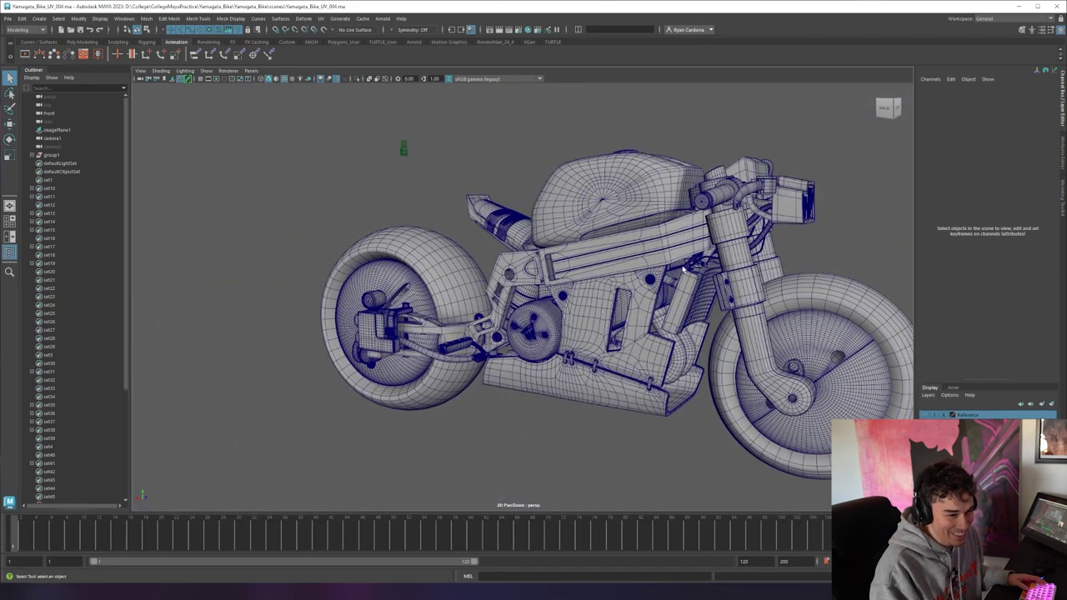
{"action": "left_click_drag", "start_coordinate": [471, 332], "coordinate": [634, 275], "text": "alt"}
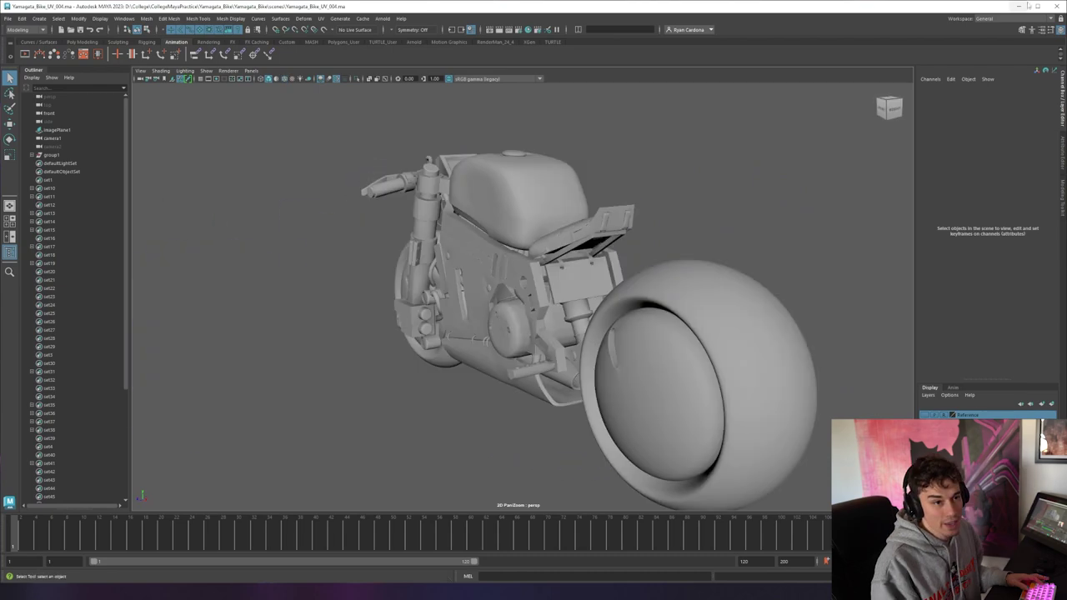
{"action": "left_click", "coordinate": [1023, 18]}
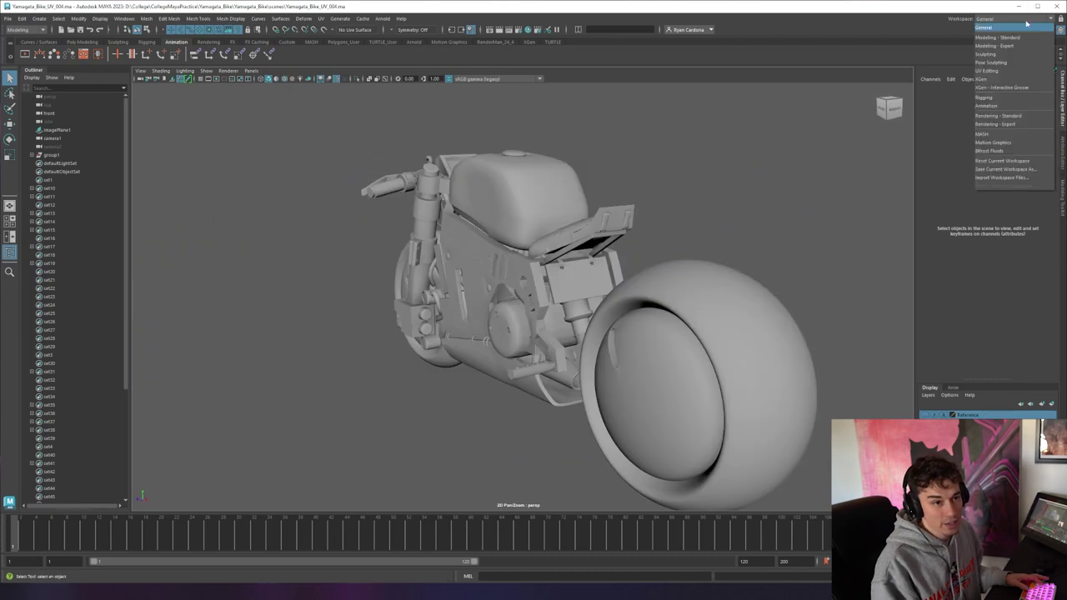
Step: Switch to the UV Editing workspace and select the tire to show its UV shells
{"action": "left_click", "coordinate": [1017, 72]}
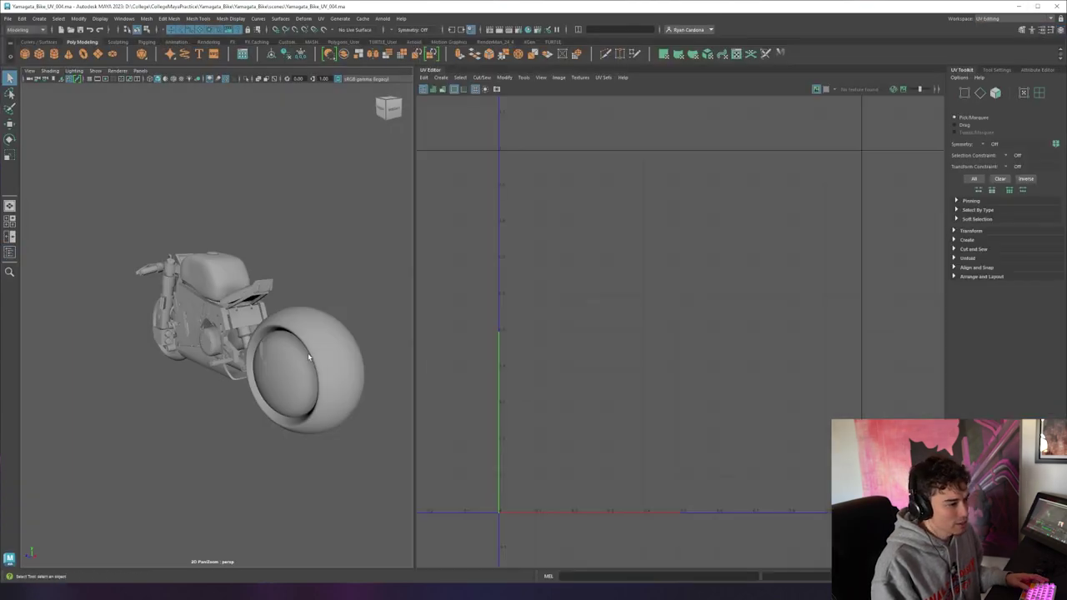
{"action": "left_click", "coordinate": [313, 356]}
{"action": "left_click", "coordinate": [296, 370]}
{"action": "left_click", "coordinate": [314, 356]}
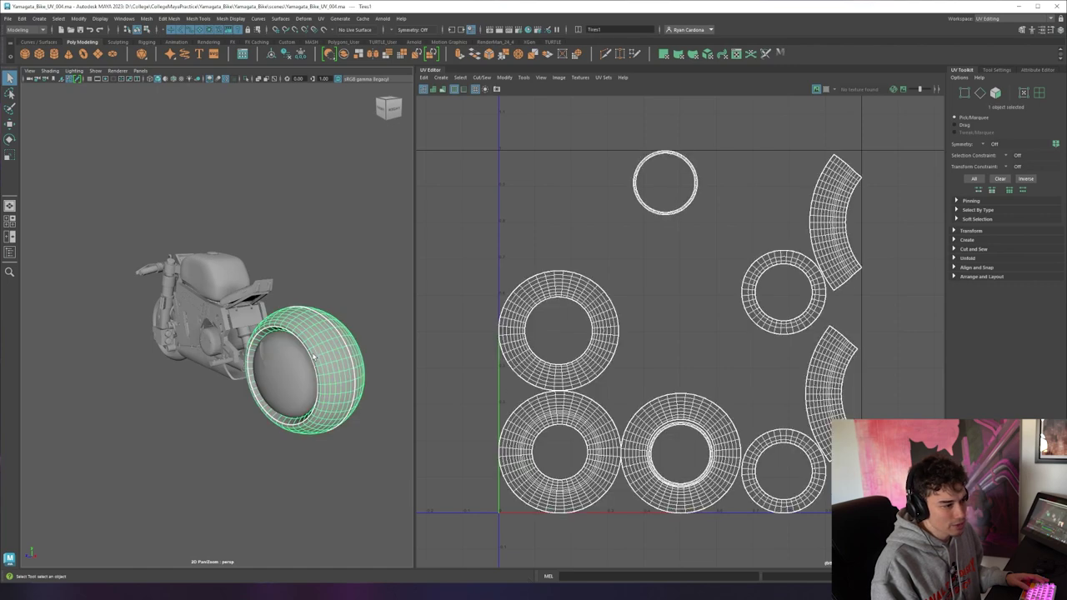
{"action": "left_click", "coordinate": [371, 304]}
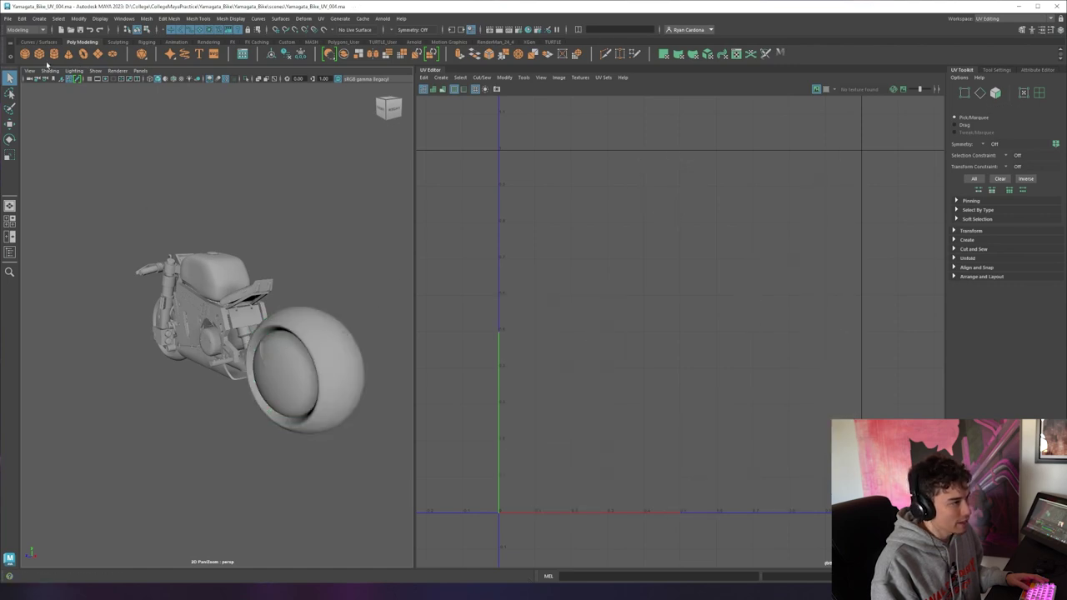
{"action": "left_click", "coordinate": [300, 360]}
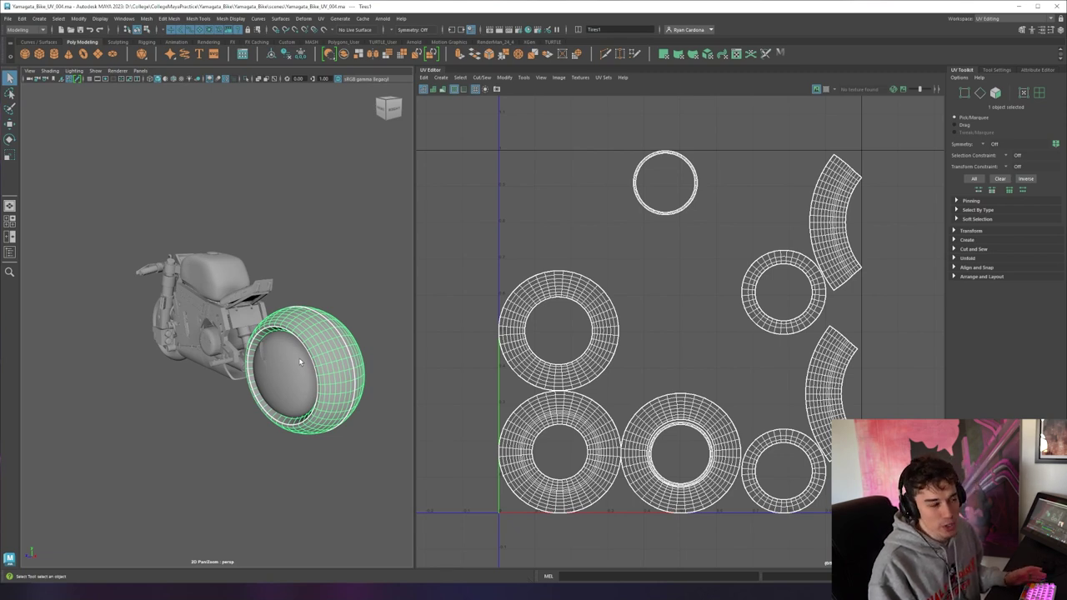
Step: Orbit and zoom in around the motorbike, then select the tires in the Outliner
{"action": "left_click_drag", "start_coordinate": [265, 348], "coordinate": [250, 344], "text": "alt"}
{"action": "scroll", "coordinate": [250, 344], "scroll_direction": "up", "scroll_amount": 5}
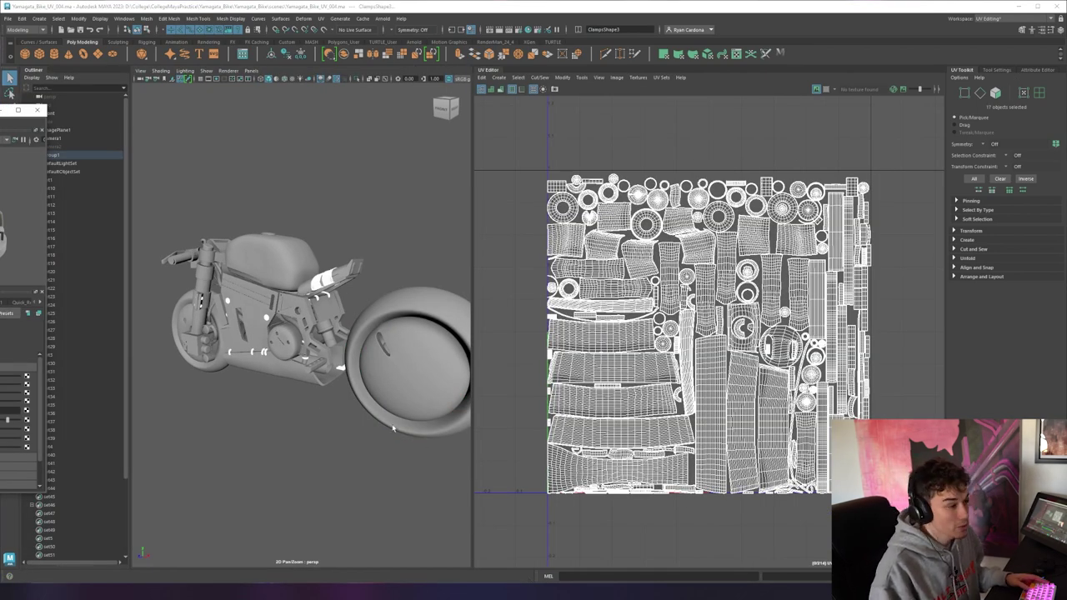
{"action": "scroll", "coordinate": [311, 362], "scroll_direction": "up", "scroll_amount": 5}
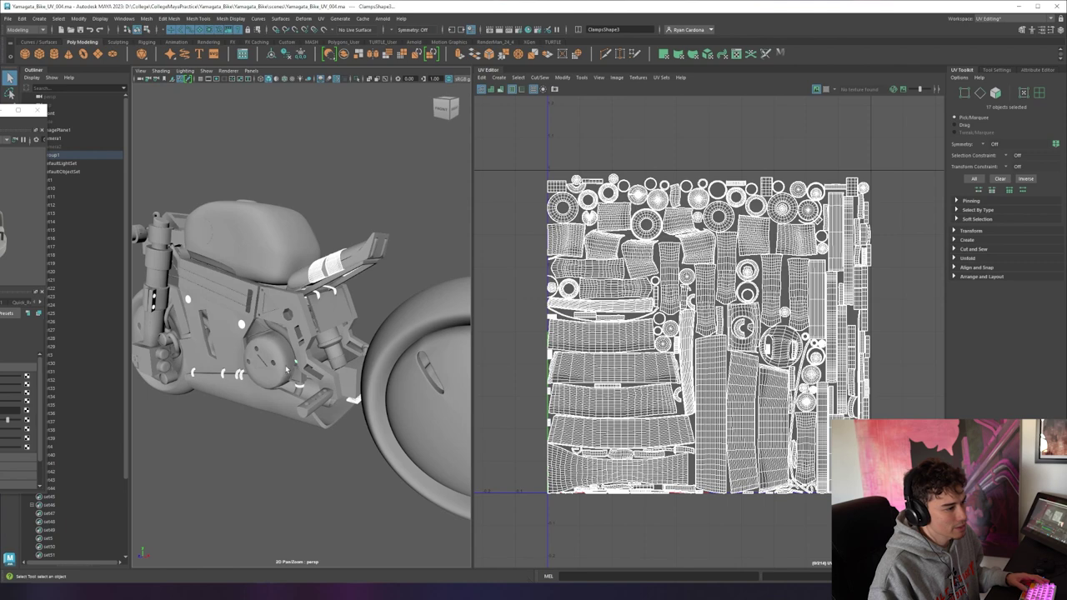
{"action": "left_click_drag", "start_coordinate": [300, 358], "coordinate": [364, 353], "text": "alt"}
{"action": "left_click_drag", "start_coordinate": [309, 406], "coordinate": [259, 423], "text": "alt"}
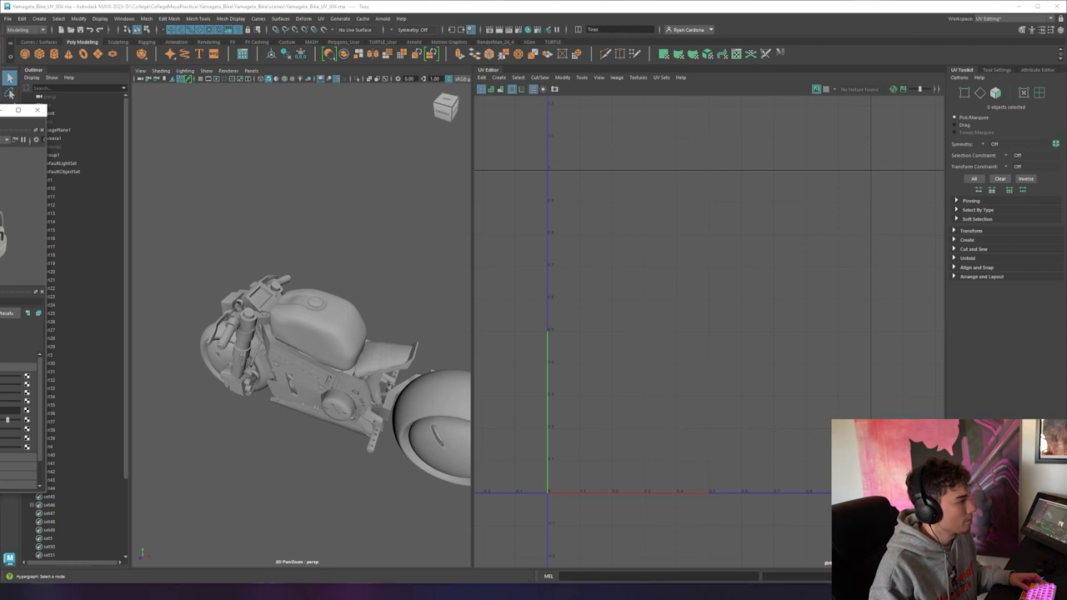
{"action": "left_click", "coordinate": [62, 155]}
Step: Frame the selected tires and orbit around the rear wheel from several angles
{"action": "key", "text": "f"}
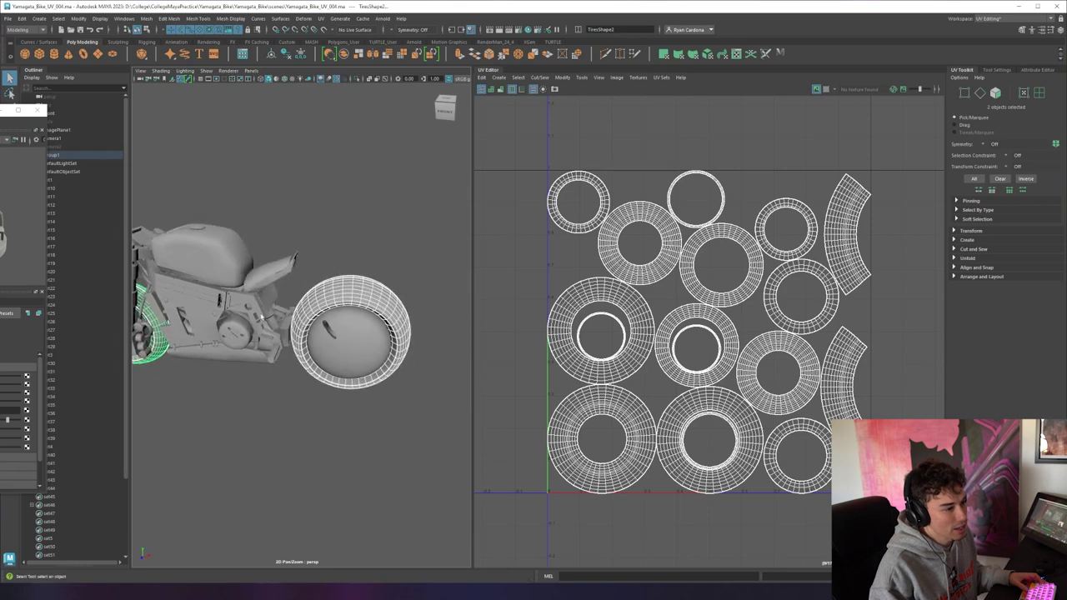
{"action": "left_click_drag", "start_coordinate": [261, 317], "coordinate": [283, 310], "text": "alt"}
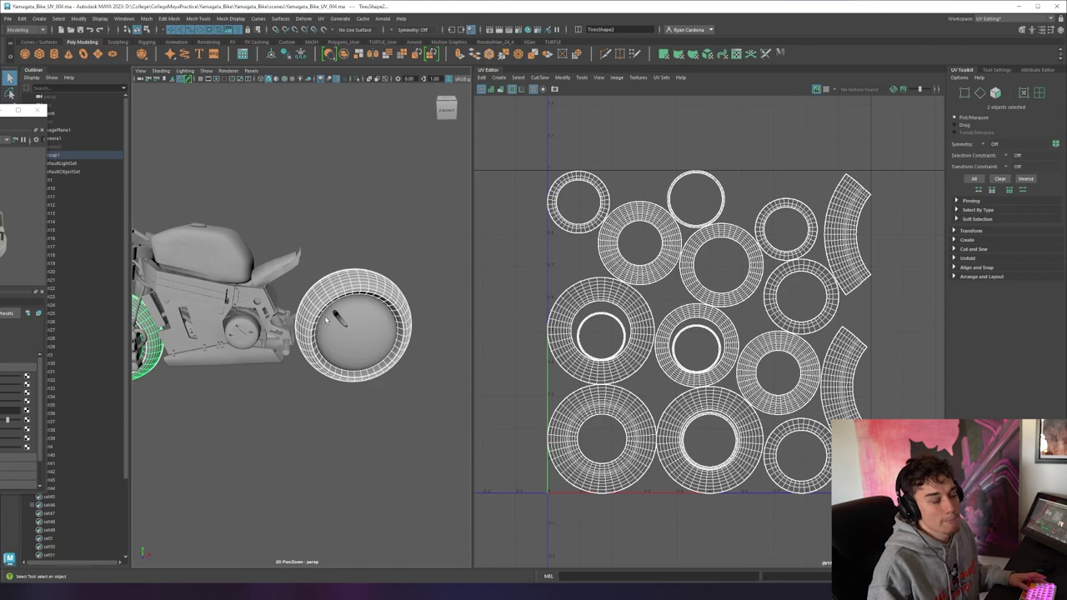
{"action": "left_click_drag", "start_coordinate": [327, 319], "coordinate": [305, 311], "text": "alt"}
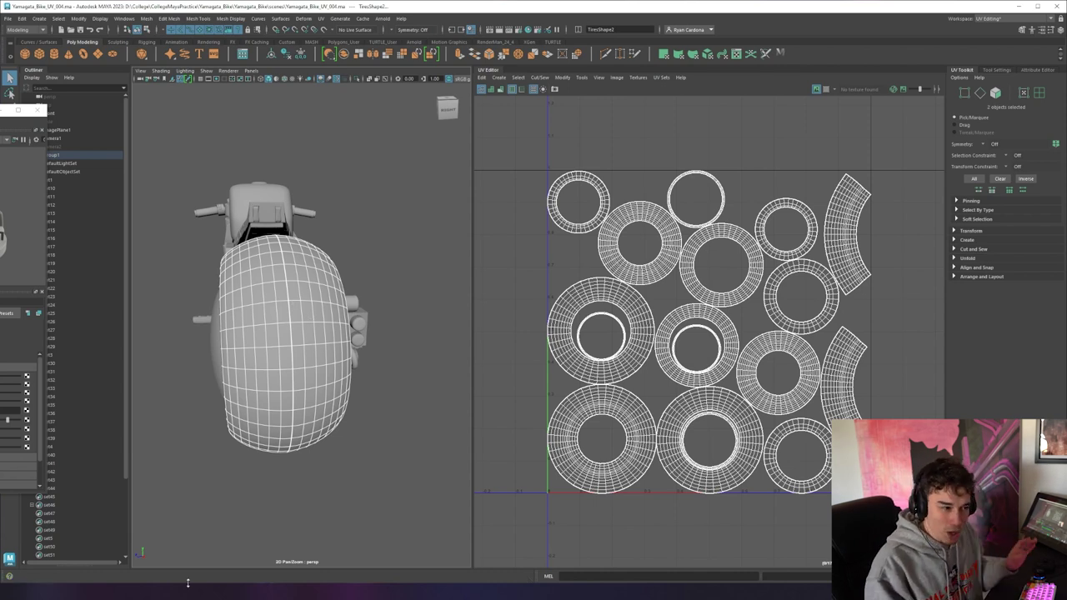
{"action": "left_click_drag", "start_coordinate": [270, 268], "coordinate": [278, 268], "text": "alt"}
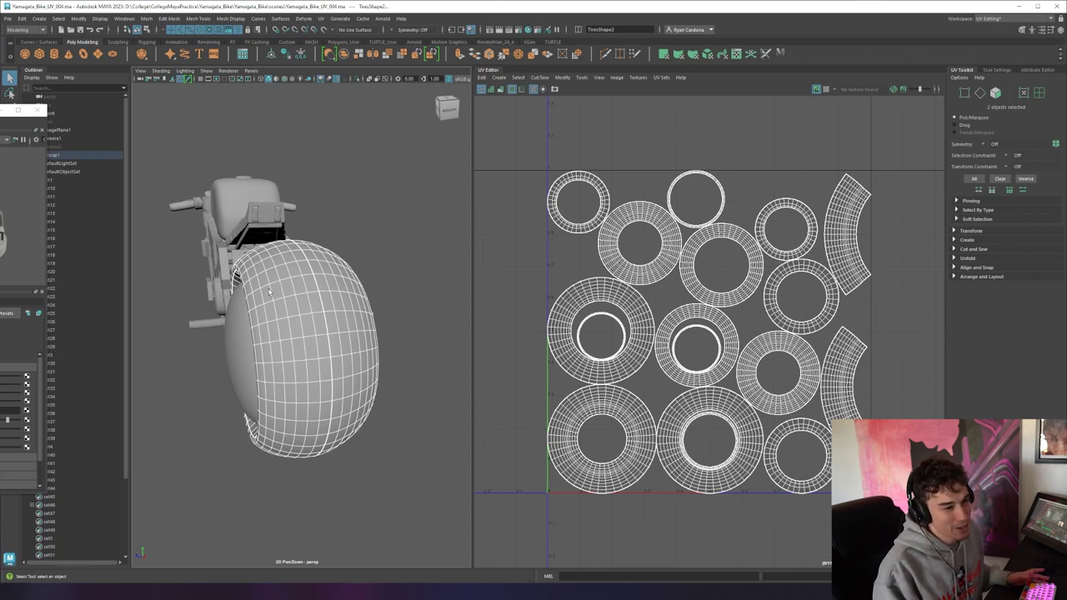
{"action": "left_click_drag", "start_coordinate": [325, 295], "coordinate": [244, 384], "text": "alt"}
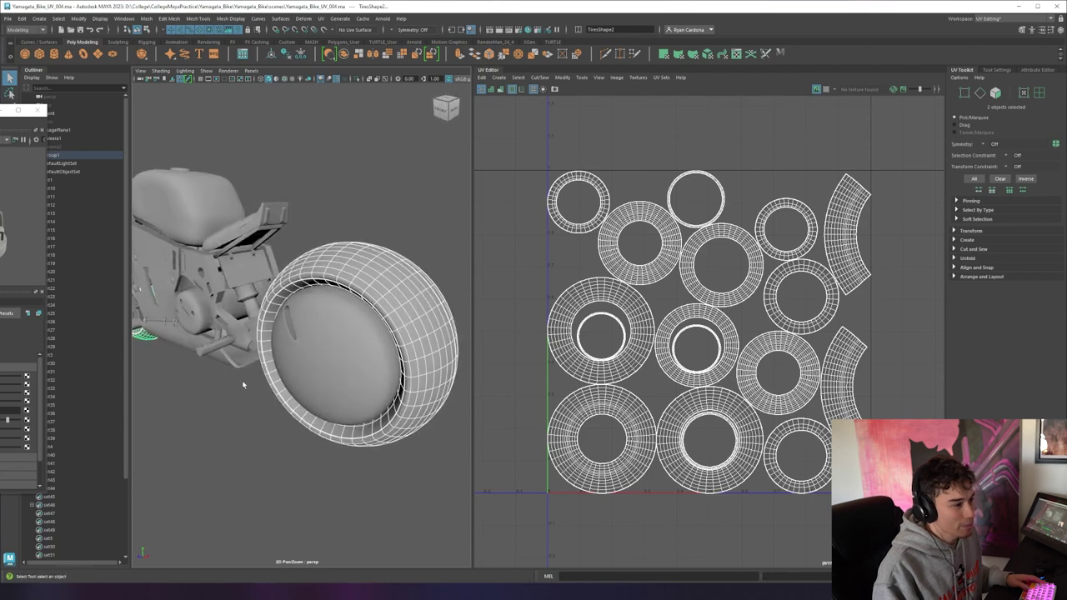
{"action": "left_click_drag", "start_coordinate": [395, 302], "coordinate": [359, 316], "text": "alt"}
{"action": "right_click_drag", "start_coordinate": [358, 317], "coordinate": [284, 330], "text": "alt"}
{"action": "left_click_drag", "start_coordinate": [285, 330], "coordinate": [295, 336], "text": "alt"}
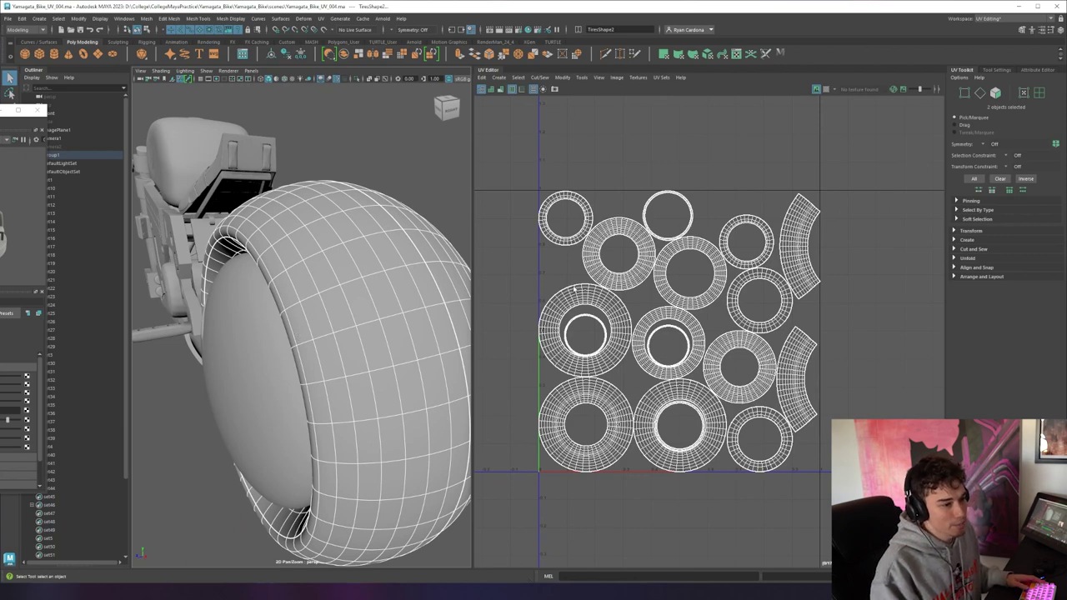
Step: Select two different tire UV shells in the UV Editor to check them
{"action": "right_click_drag", "start_coordinate": [580, 297], "coordinate": [541, 281]}
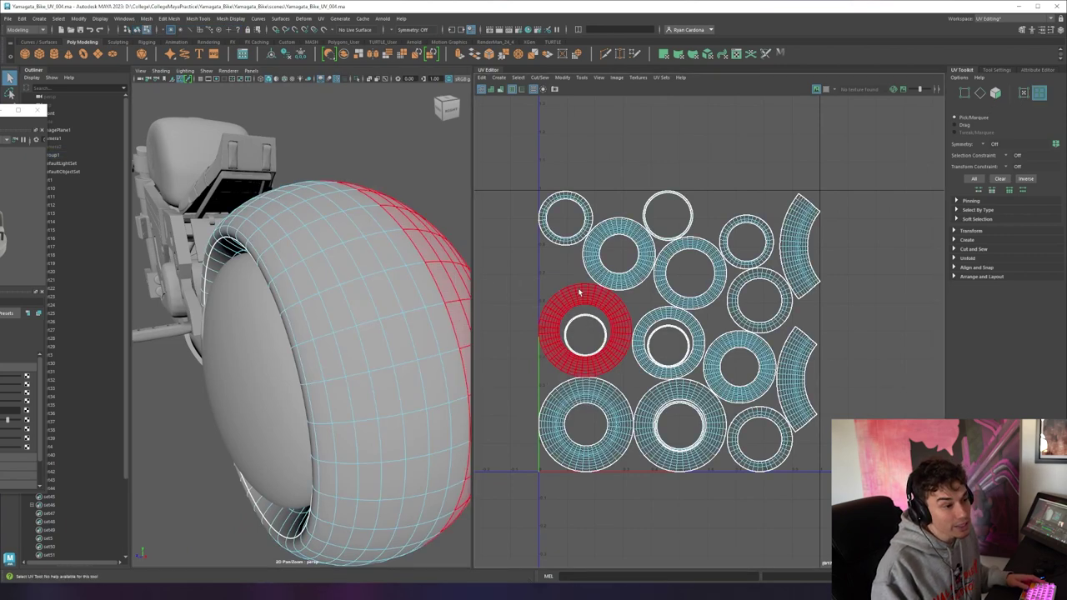
{"action": "left_click", "coordinate": [637, 285]}
{"action": "left_click", "coordinate": [667, 356]}
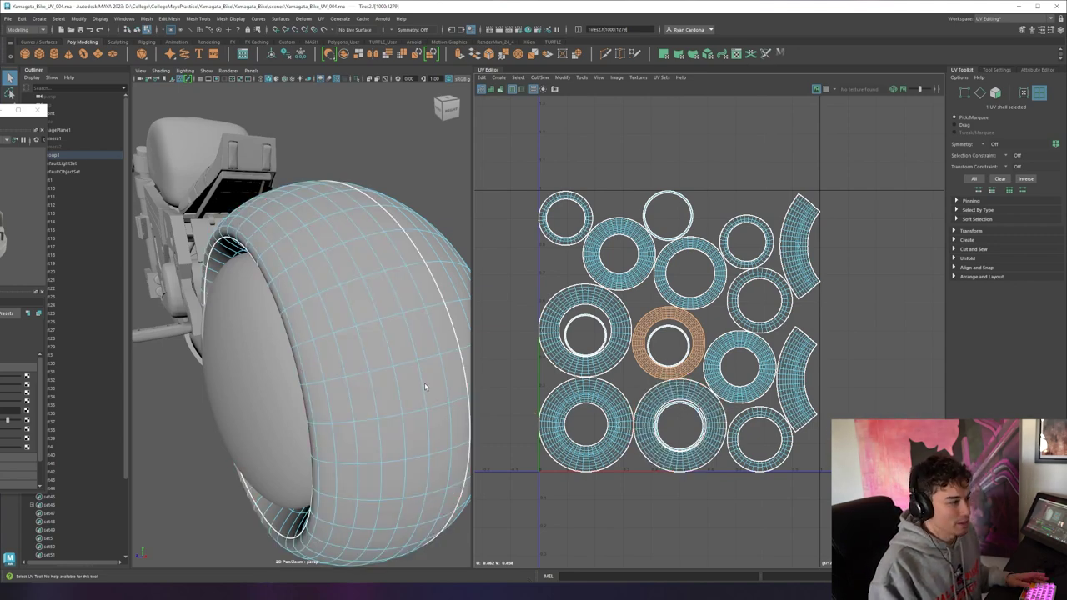
Step: Pull back to view the whole motorbike and save the scene with Ctrl+S
{"action": "scroll", "coordinate": [405, 353], "scroll_direction": "down", "scroll_amount": 5}
{"action": "left_click_drag", "start_coordinate": [404, 353], "coordinate": [362, 245], "text": "alt"}
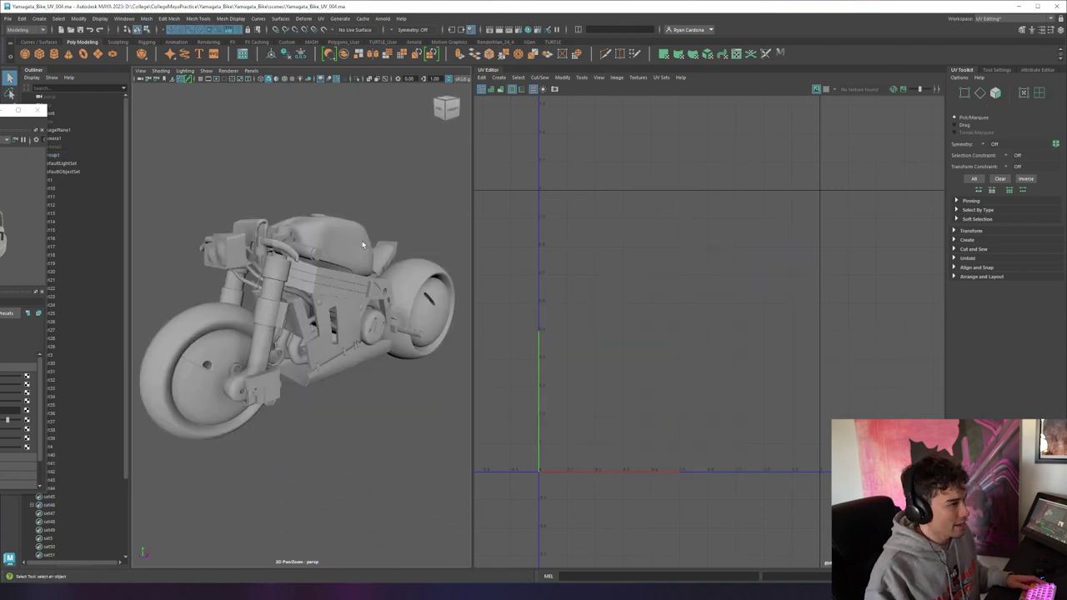
{"action": "key", "text": "ctrl+s"}
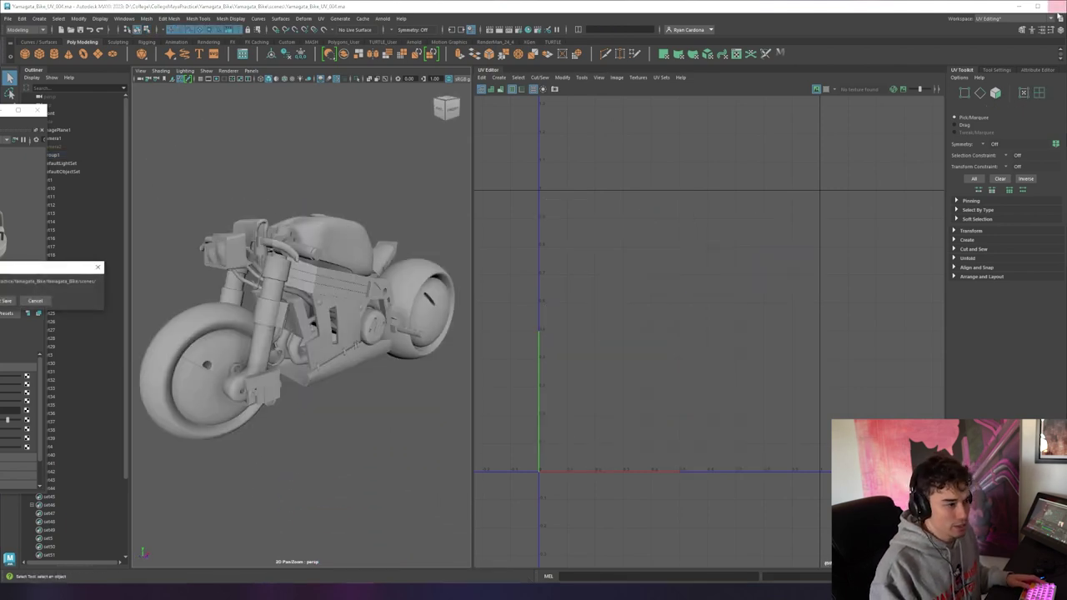
Step: Confirm saving the Maya scene and open the Env_Road project in Substance Painter
{"action": "left_click", "coordinate": [3, 303]}
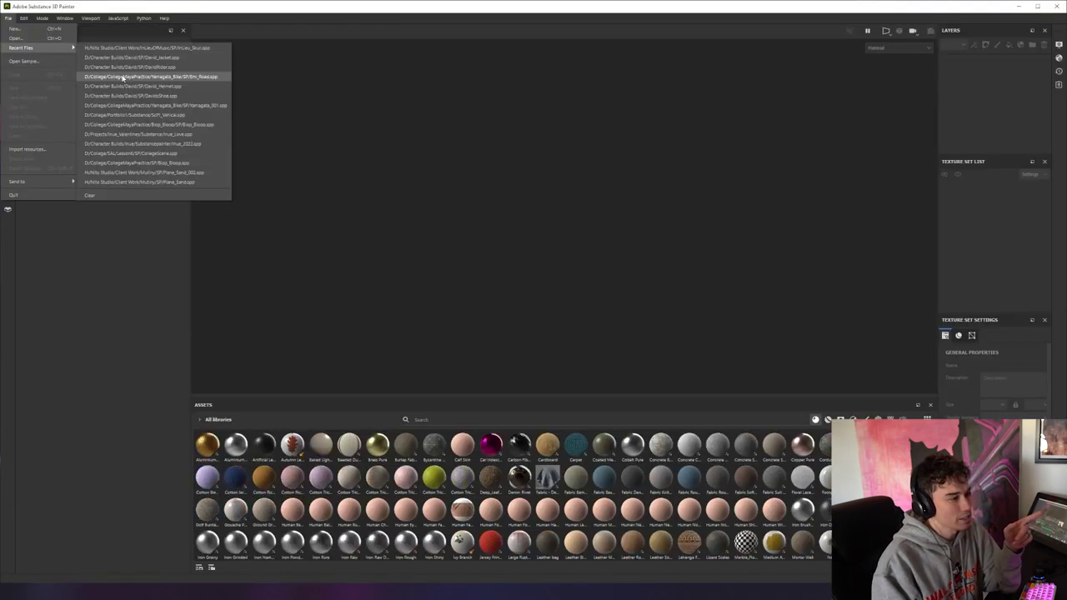
{"action": "left_click", "coordinate": [122, 77]}
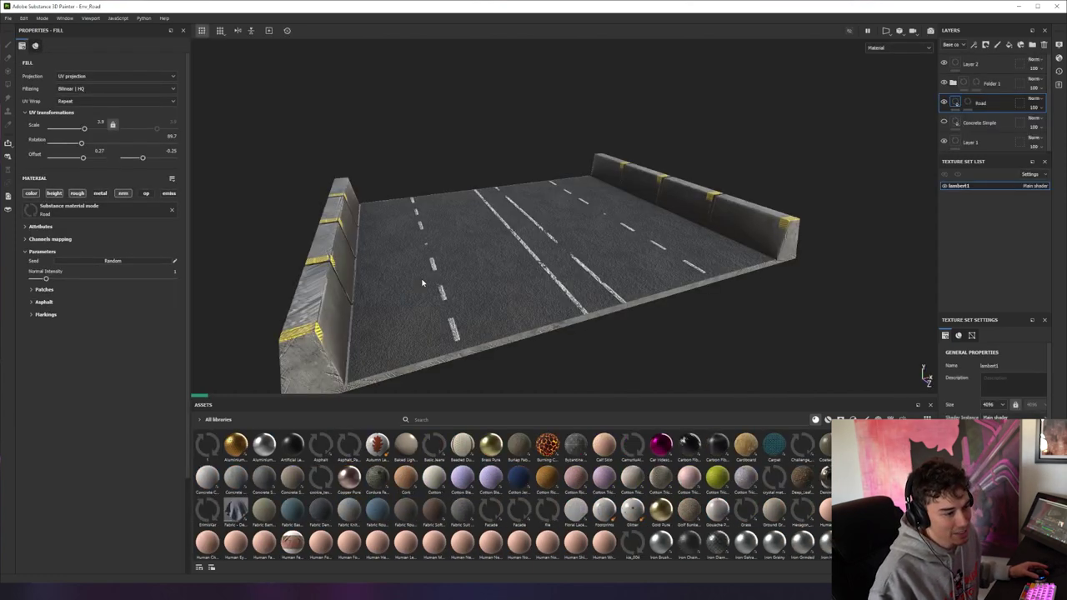
{"action": "left_click_drag", "start_coordinate": [422, 284], "coordinate": [421, 284], "text": "alt"}
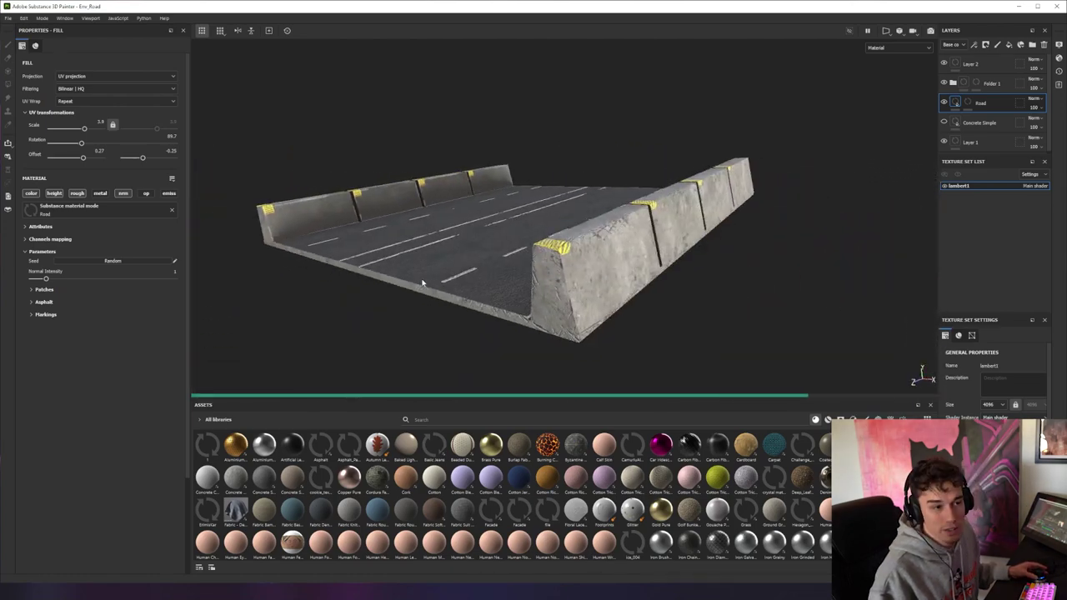
Step: Orbit over the asphalt road and concrete barriers from close and wide angles
{"action": "left_click_drag", "start_coordinate": [464, 282], "coordinate": [625, 256], "text": "alt"}
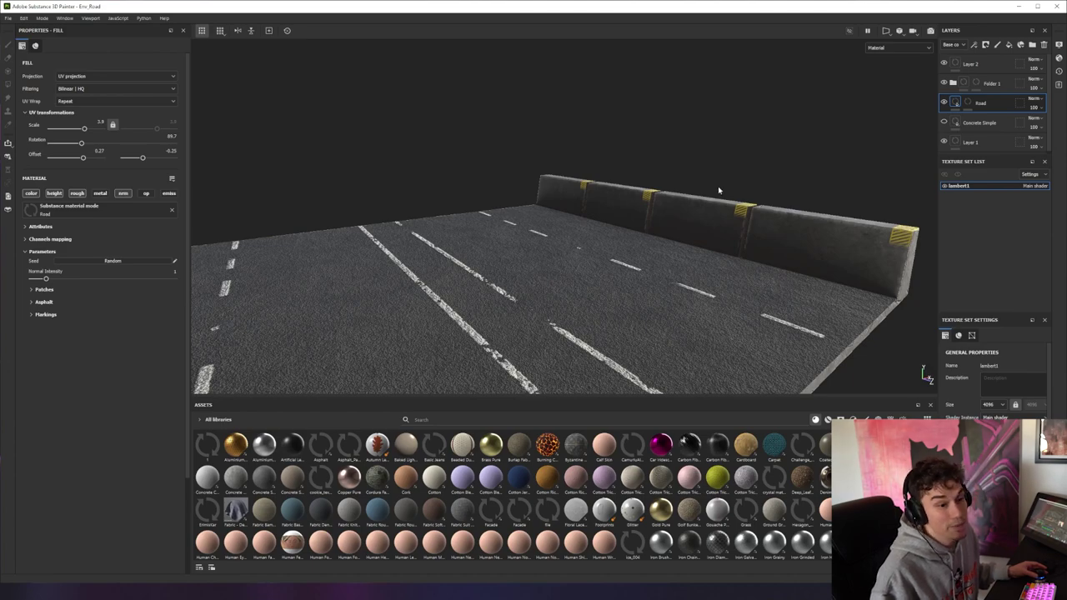
{"action": "left_click_drag", "start_coordinate": [719, 190], "coordinate": [686, 209], "text": "alt"}
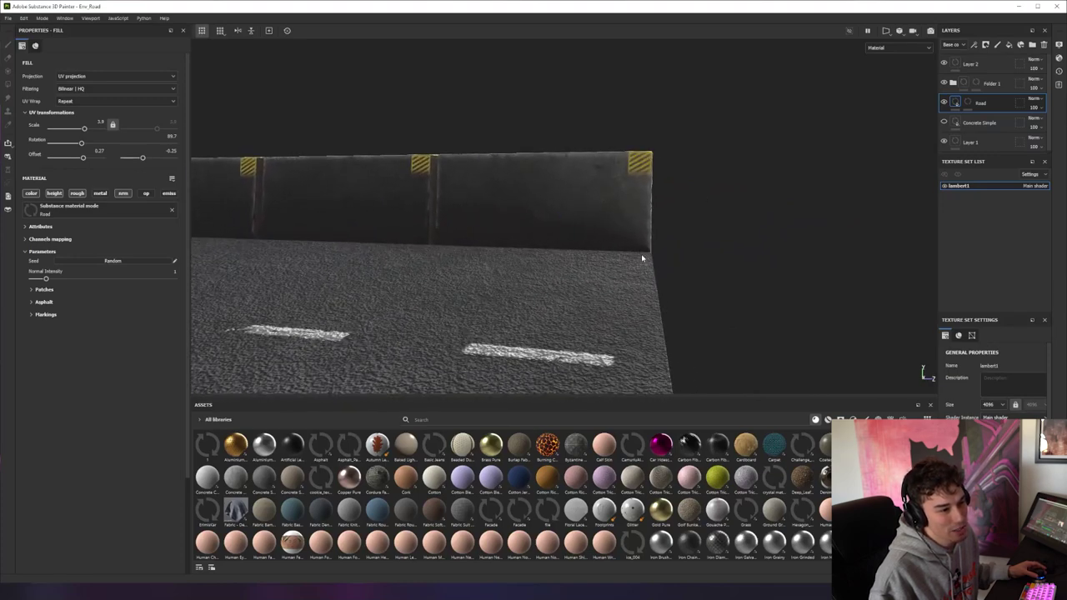
{"action": "left_click_drag", "start_coordinate": [642, 259], "coordinate": [453, 262], "text": "alt"}
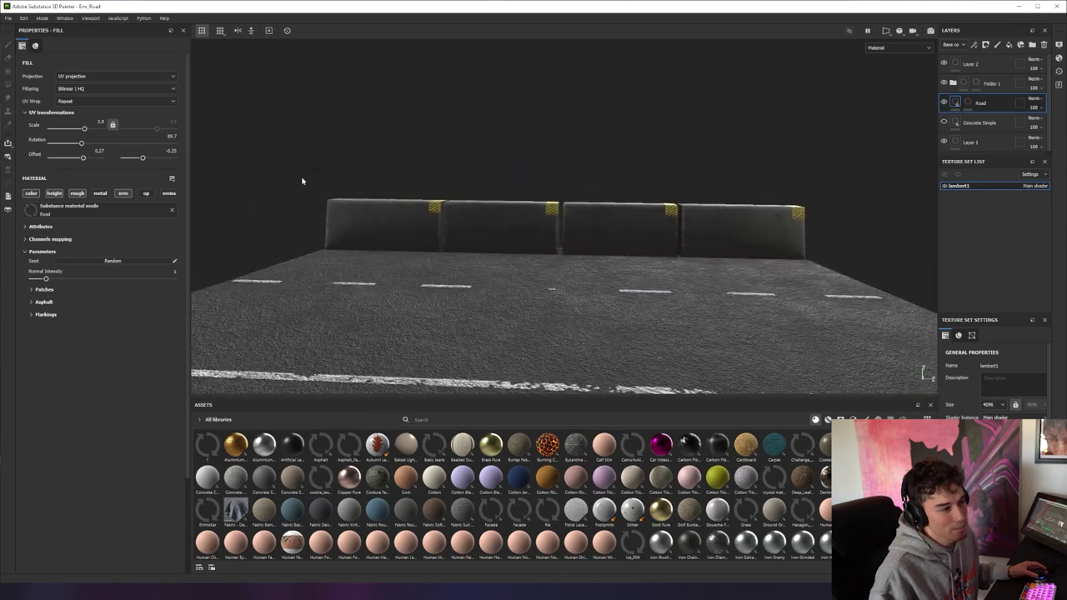
{"action": "left_click_drag", "start_coordinate": [365, 236], "coordinate": [570, 206], "text": "alt"}
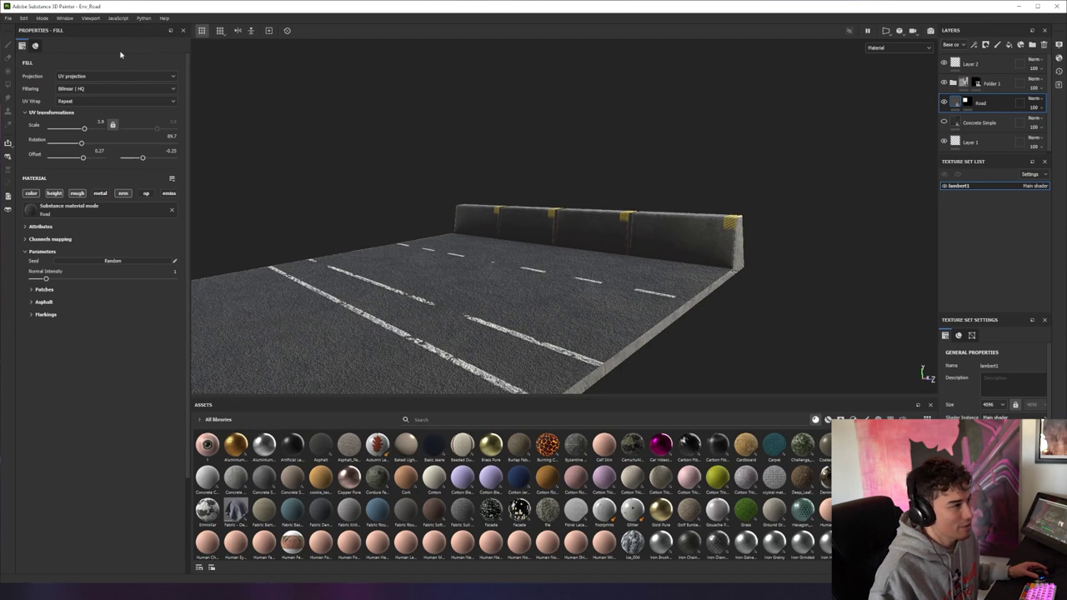
{"action": "left_click", "coordinate": [10, 20]}
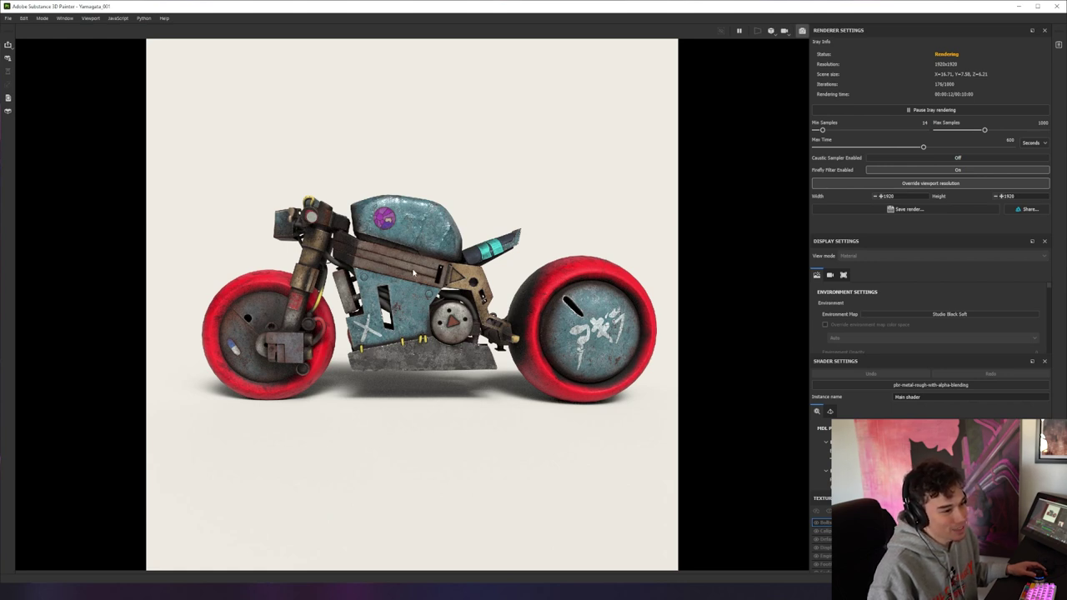
Step: Preview the Yamagata_001 bike in Iray, zooming in and orbiting to a three-quarter view
{"action": "left_click", "coordinate": [460, 333]}
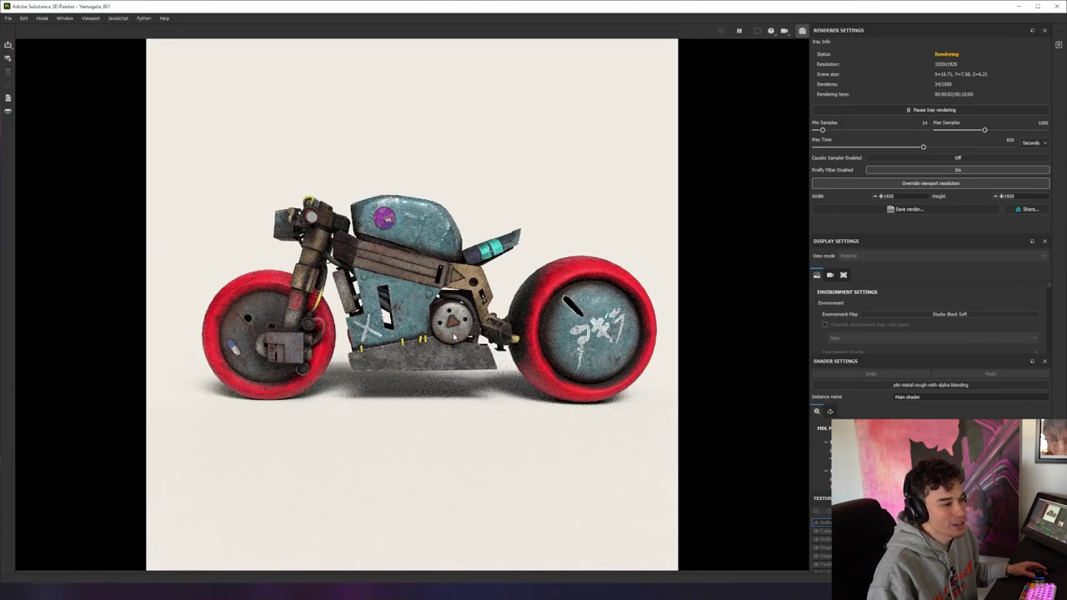
{"action": "scroll", "coordinate": [454, 336], "scroll_direction": "up", "scroll_amount": 5}
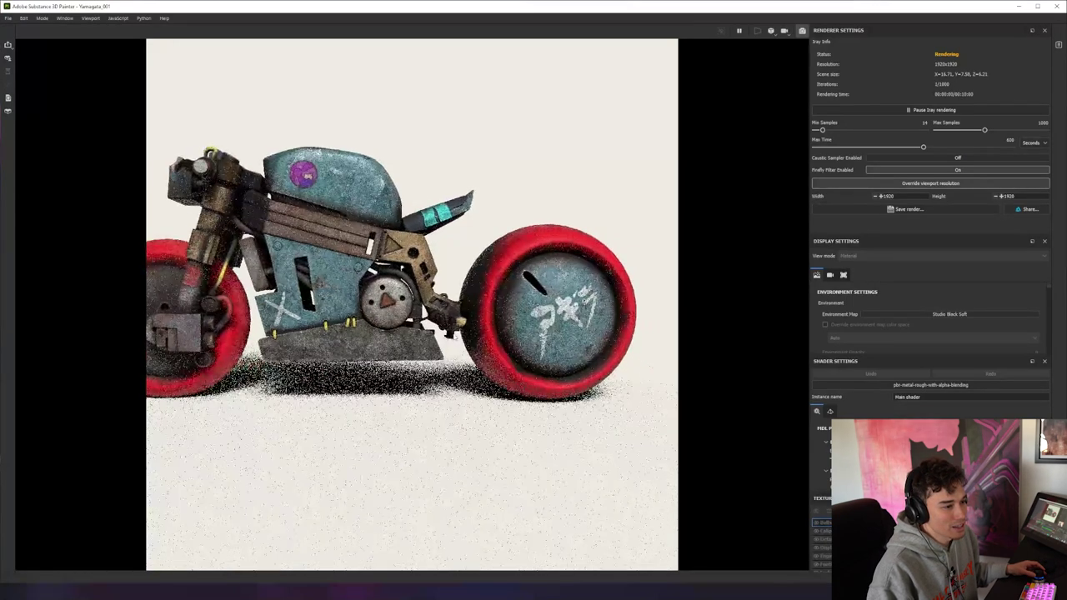
{"action": "scroll", "coordinate": [453, 333], "scroll_direction": "up", "scroll_amount": 2}
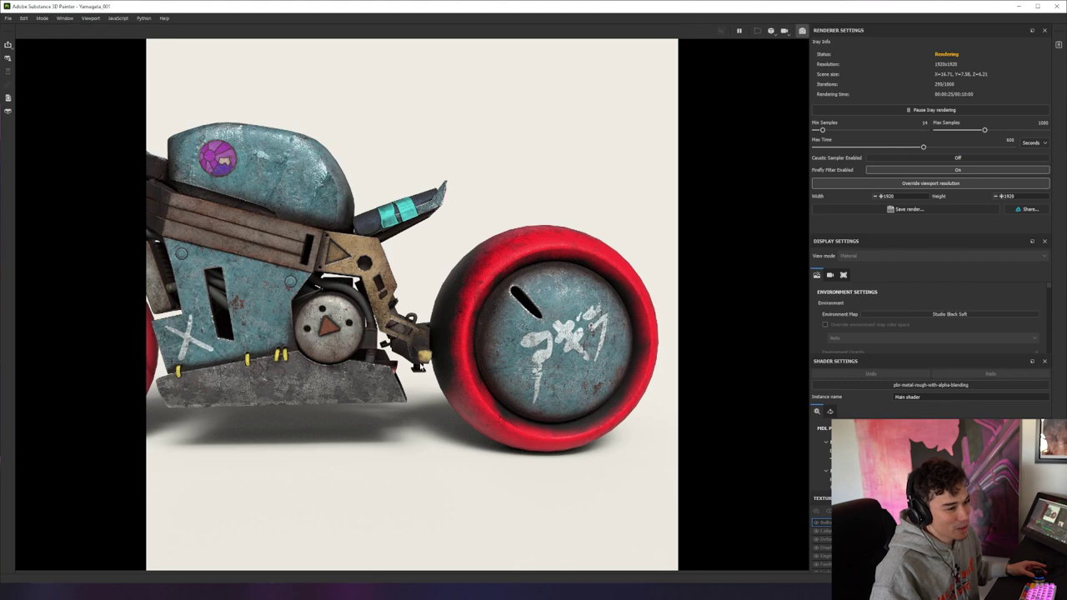
{"action": "left_click", "coordinate": [427, 376]}
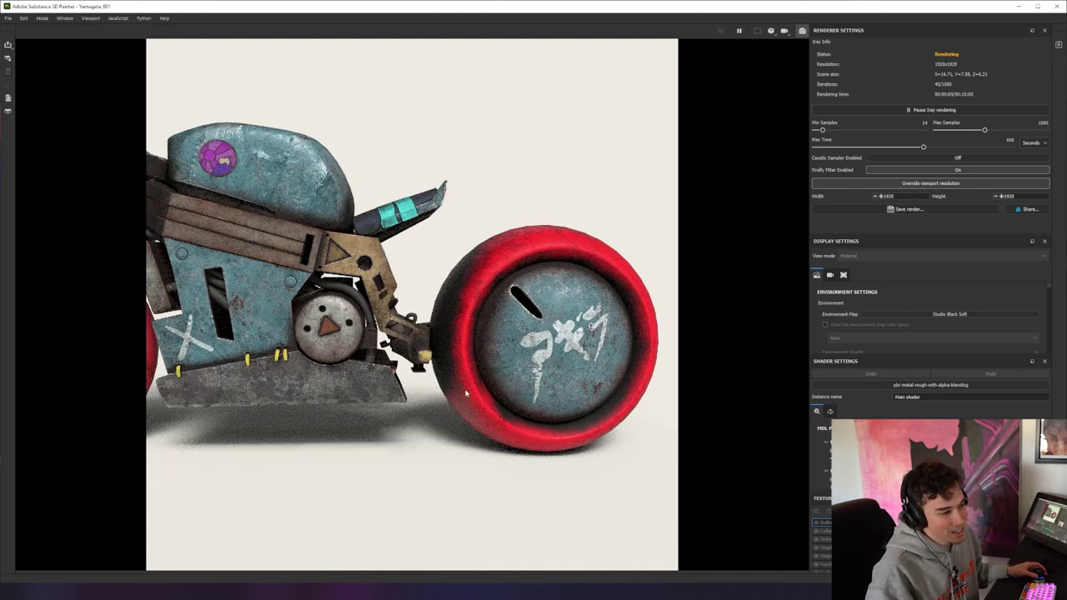
{"action": "left_click", "coordinate": [462, 358]}
{"action": "left_click_drag", "start_coordinate": [462, 359], "coordinate": [106, 316], "text": "alt"}
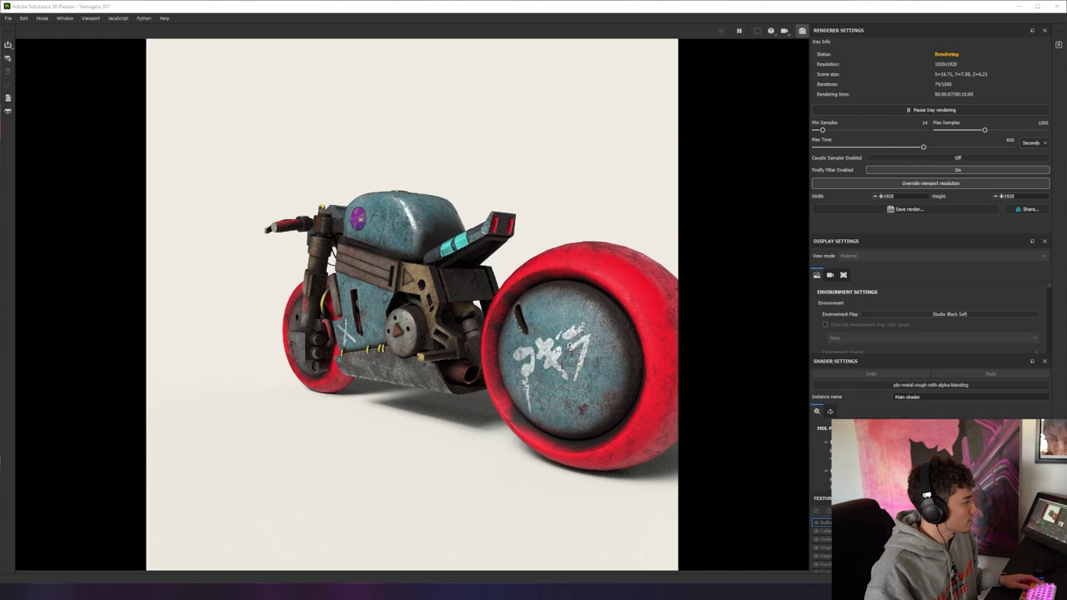
{"action": "key", "text": "alt+Tab"}
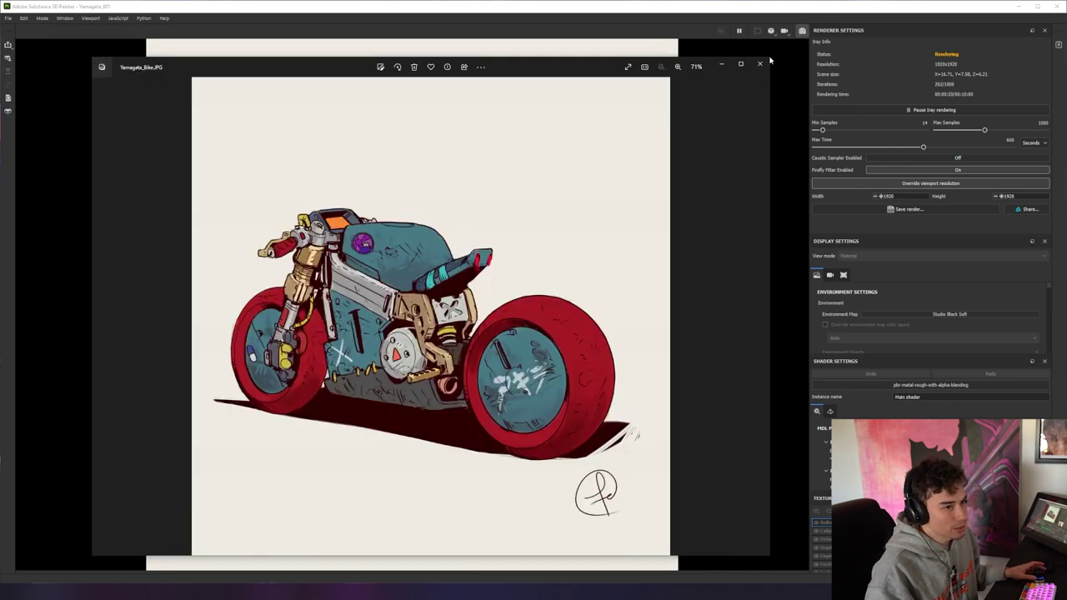
Step: Resize and move the Yamagata_Bike sketch beside the render to compare, then close it
{"action": "left_click_drag", "start_coordinate": [768, 59], "coordinate": [511, 149]}
{"action": "left_click_drag", "start_coordinate": [180, 158], "coordinate": [766, 83]}
{"action": "left_click", "coordinate": [475, 61]}
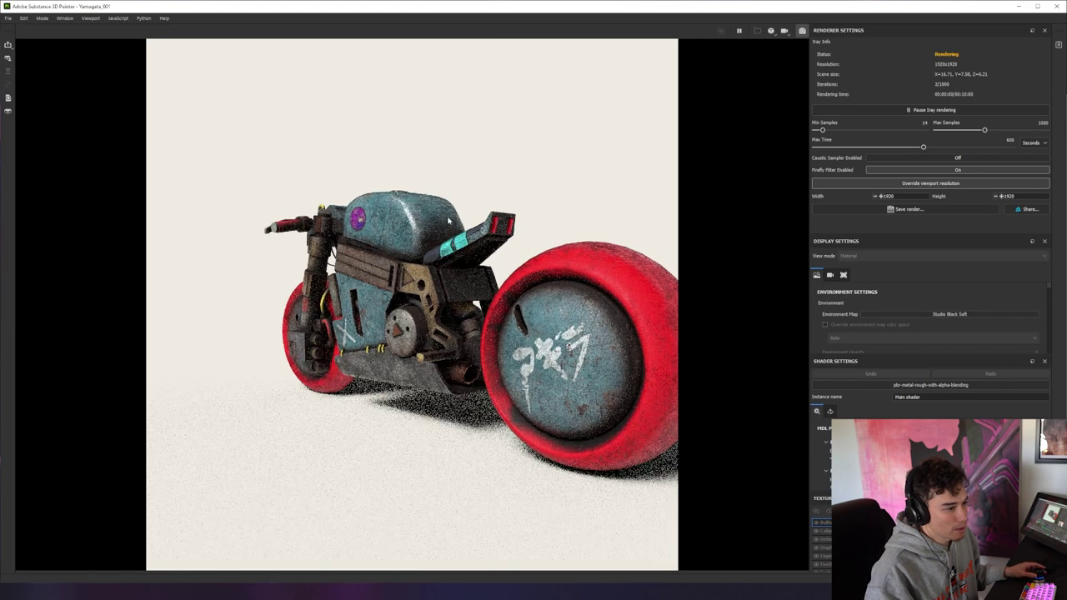
{"action": "left_click_drag", "start_coordinate": [450, 216], "coordinate": [445, 227], "text": "alt"}
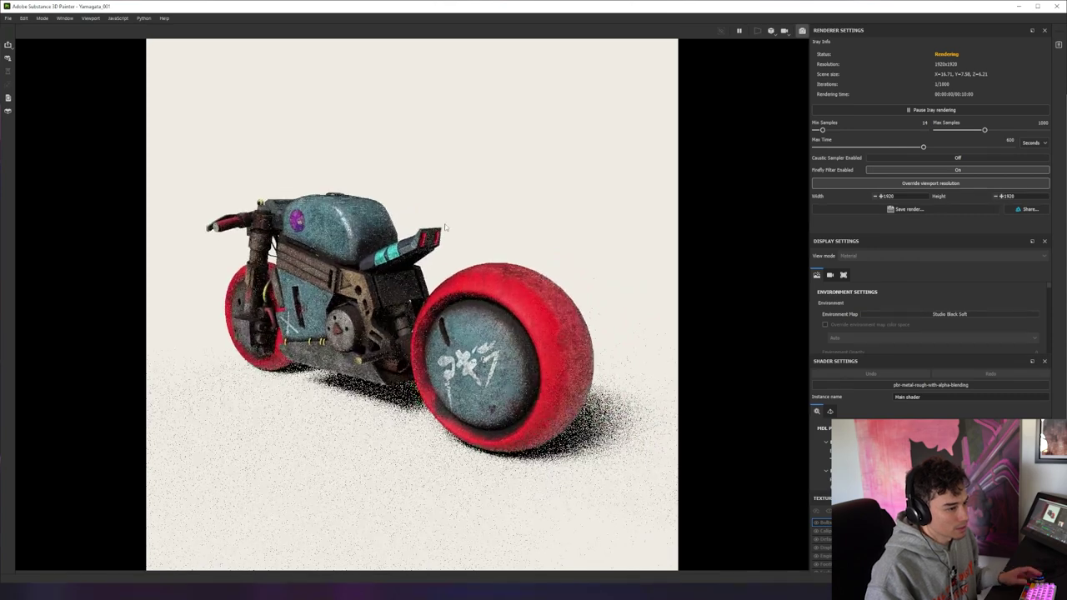
{"action": "key", "text": "alt+Tab"}
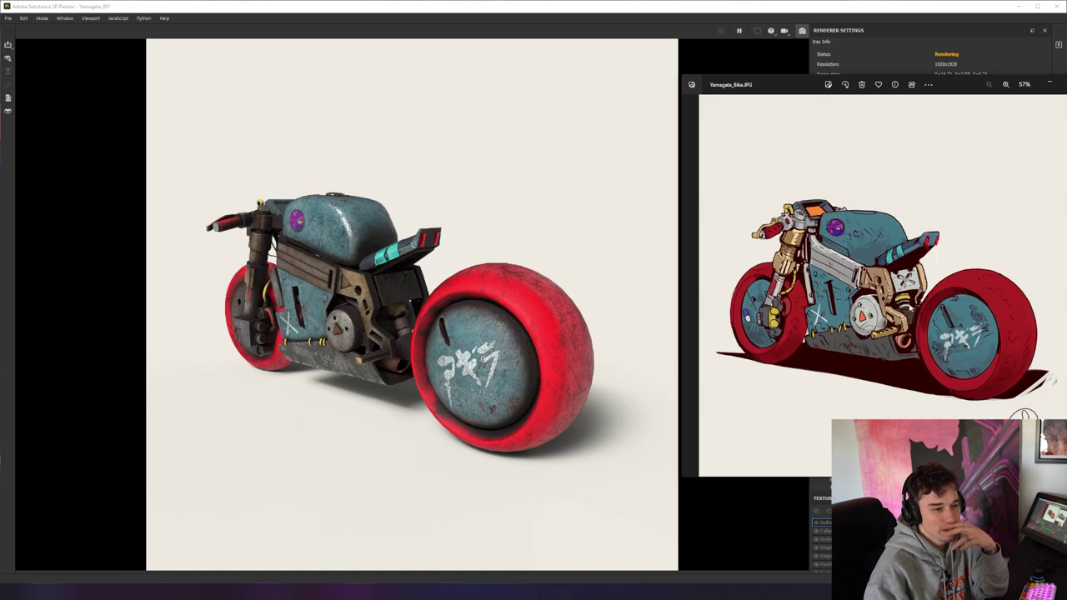
{"action": "scroll", "coordinate": [808, 285], "scroll_direction": "up", "scroll_amount": 8}
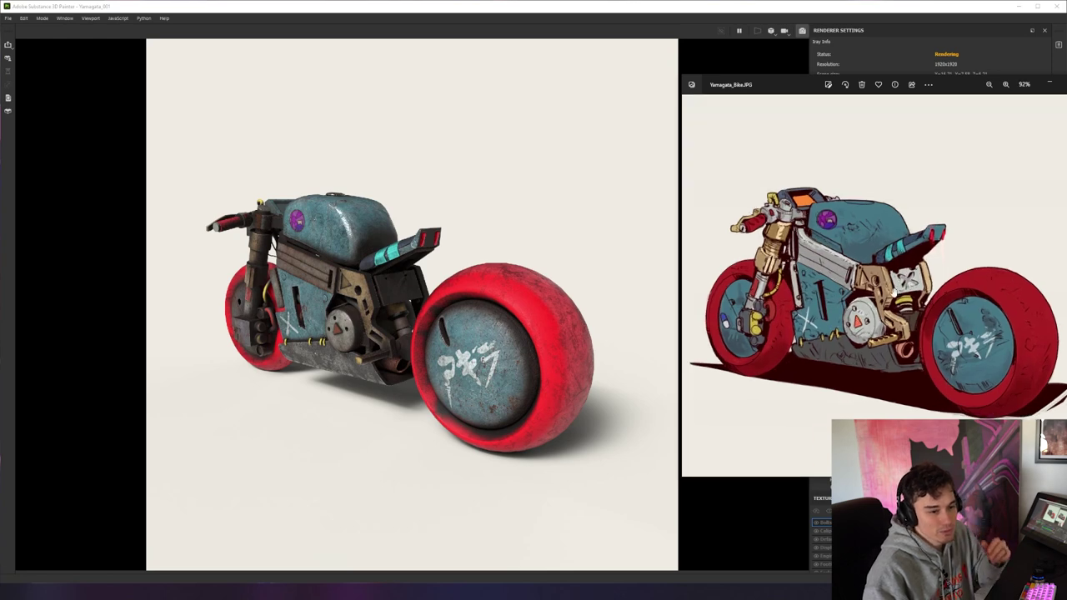
{"action": "scroll", "coordinate": [808, 285], "scroll_direction": "up", "scroll_amount": 4}
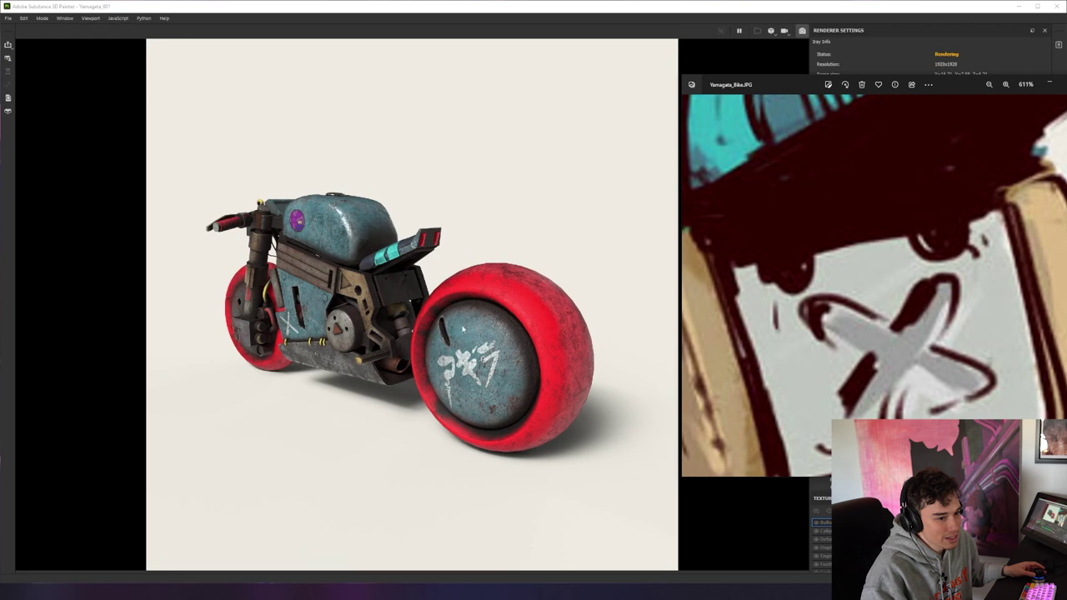
{"action": "left_click", "coordinate": [478, 238]}
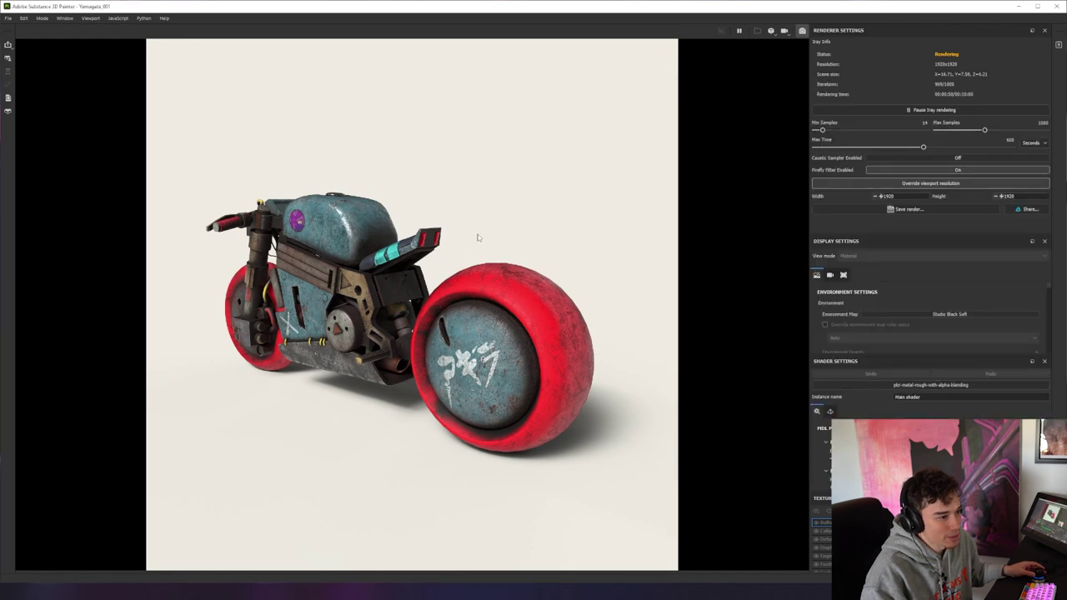
Step: Zoom in on the rendered motorcycle, back out, and reframe it head-on with F
{"action": "scroll", "coordinate": [477, 237], "scroll_direction": "up", "scroll_amount": 5}
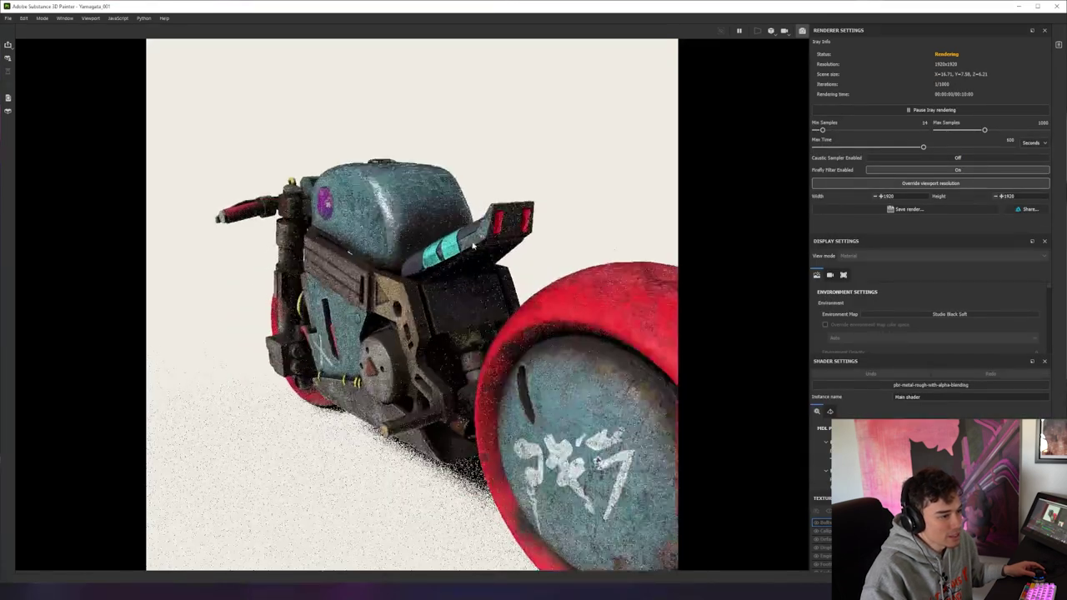
{"action": "scroll", "coordinate": [473, 245], "scroll_direction": "up", "scroll_amount": 8}
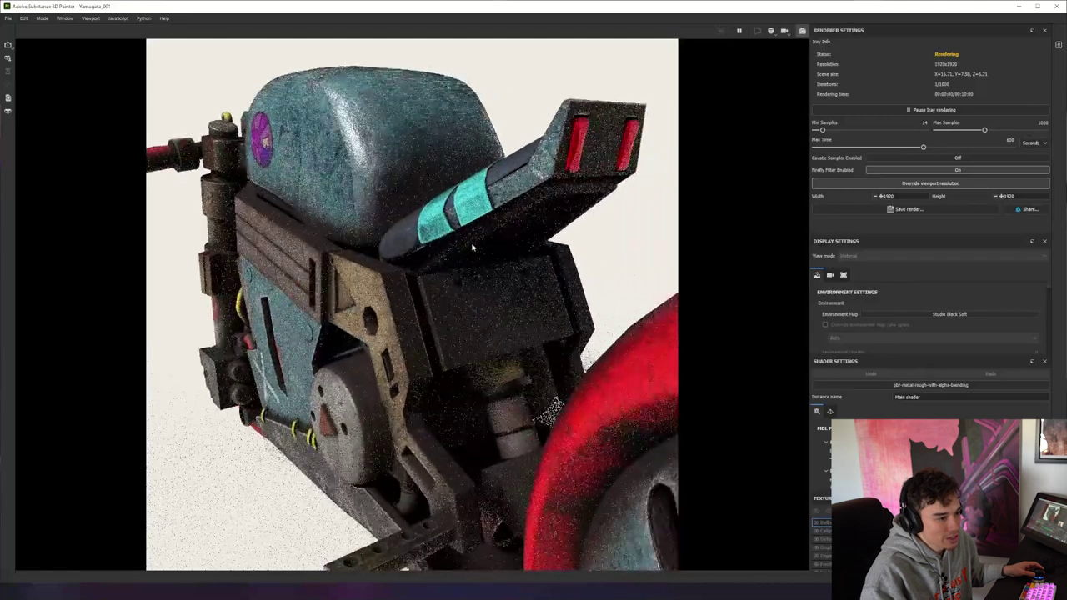
{"action": "scroll", "coordinate": [472, 245], "scroll_direction": "up", "scroll_amount": 6}
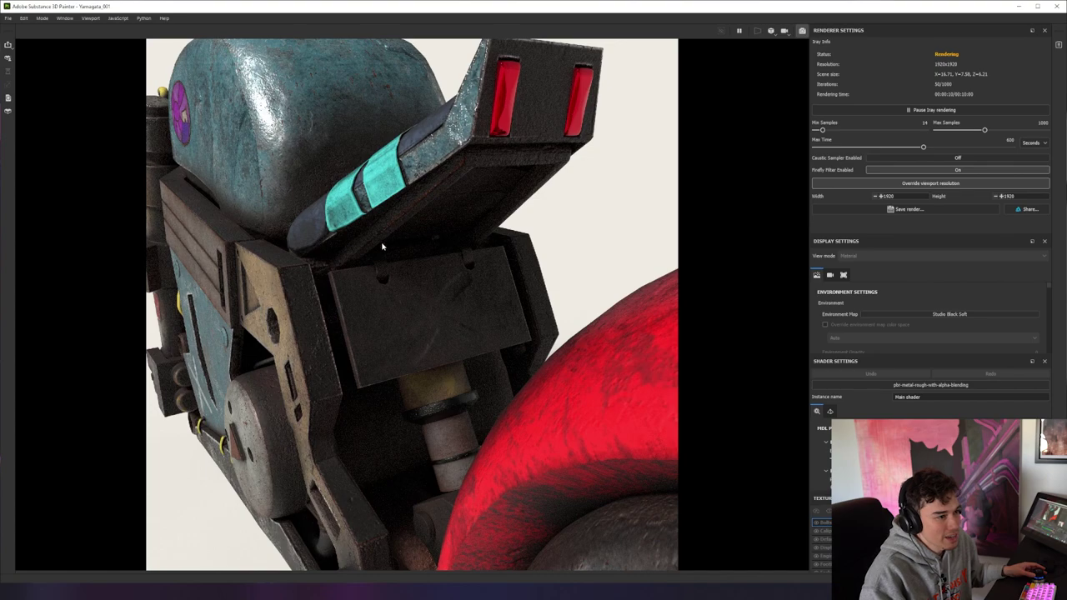
{"action": "scroll", "coordinate": [426, 178], "scroll_direction": "down", "scroll_amount": 1}
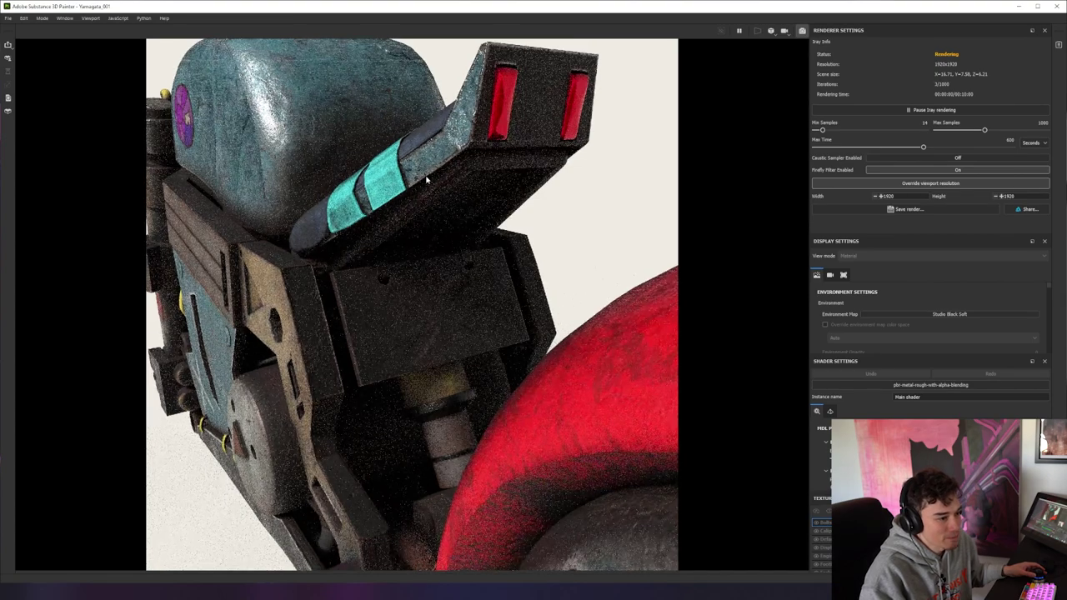
{"action": "scroll", "coordinate": [426, 178], "scroll_direction": "down", "scroll_amount": 1}
{"action": "scroll", "coordinate": [426, 178], "scroll_direction": "down", "scroll_amount": 4}
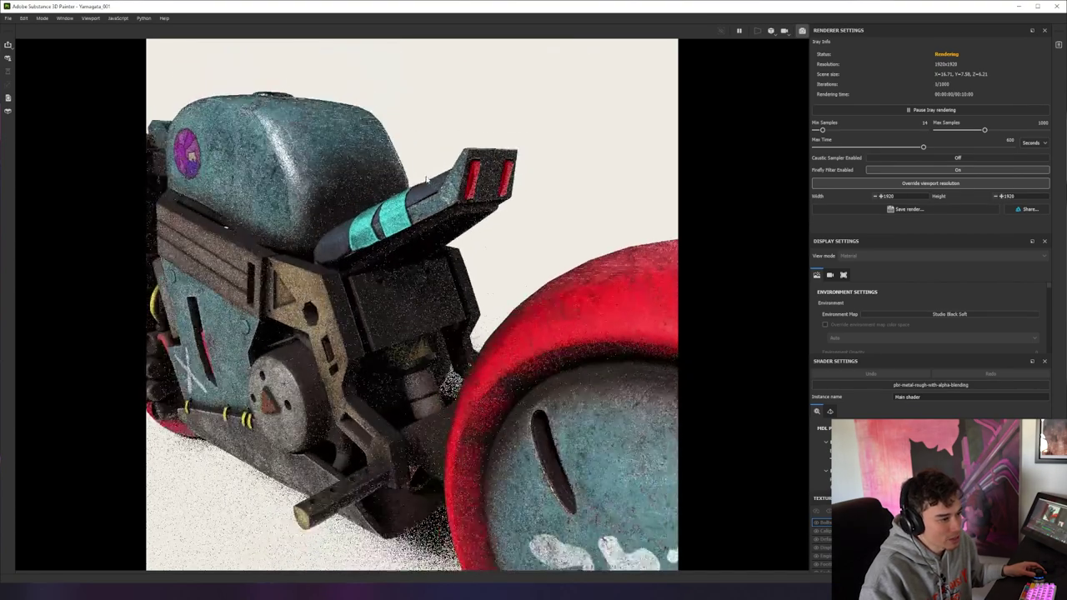
{"action": "scroll", "coordinate": [426, 179], "scroll_direction": "down", "scroll_amount": 3}
{"action": "key", "text": "f"}
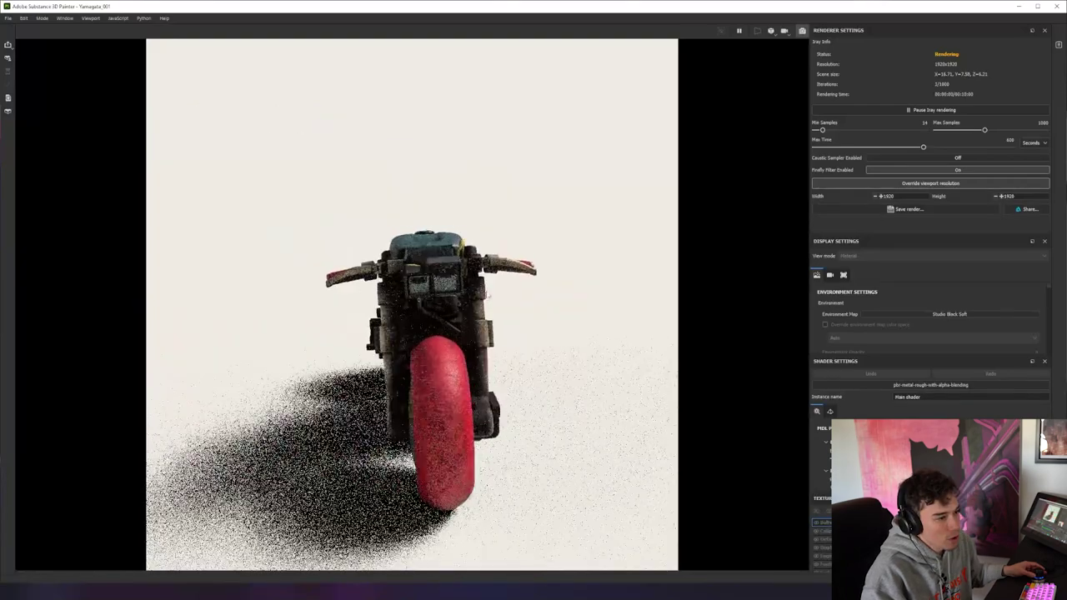
Step: Orbit around the motorcycle from front-top and other sides, ending on a full side view
{"action": "left_click_drag", "start_coordinate": [417, 295], "coordinate": [383, 331], "text": "alt"}
{"action": "scroll", "coordinate": [383, 331], "scroll_direction": "up", "scroll_amount": 5}
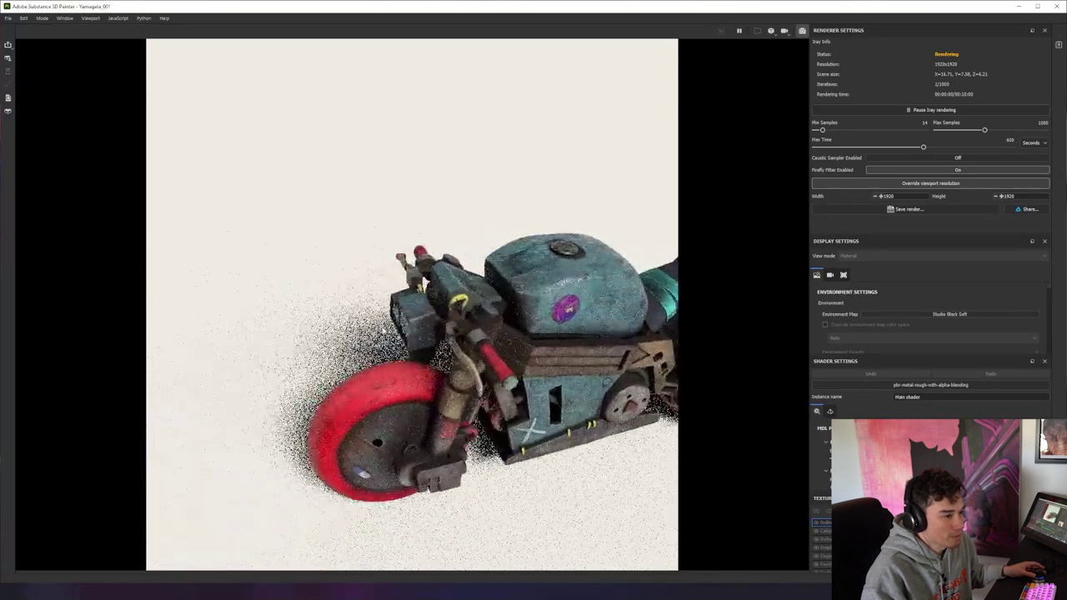
{"action": "left_click_drag", "start_coordinate": [382, 331], "coordinate": [383, 331], "text": "alt"}
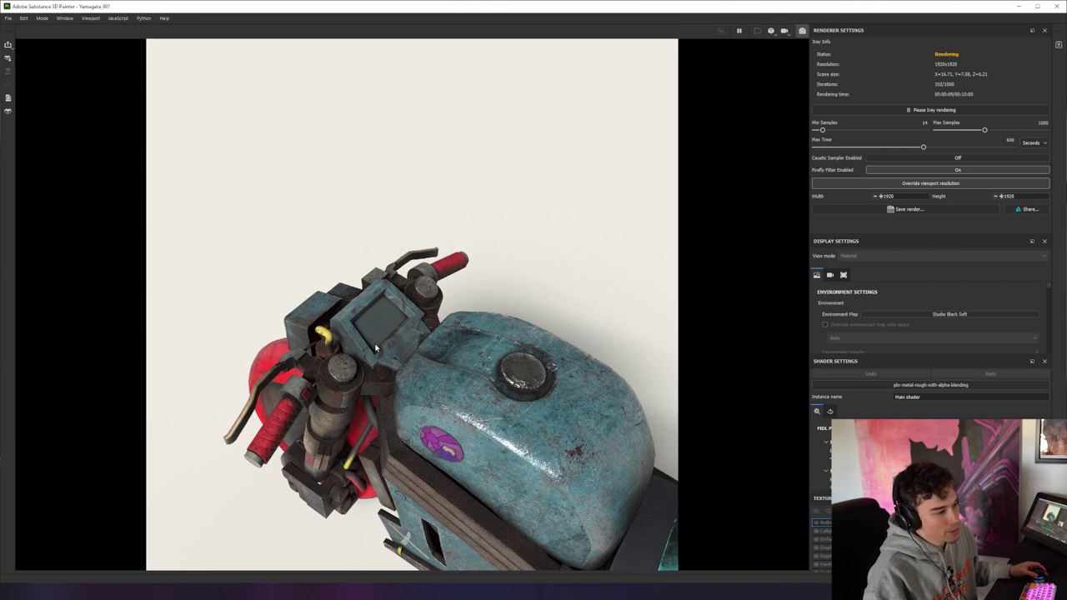
{"action": "left_click_drag", "start_coordinate": [375, 348], "coordinate": [333, 352], "text": "alt"}
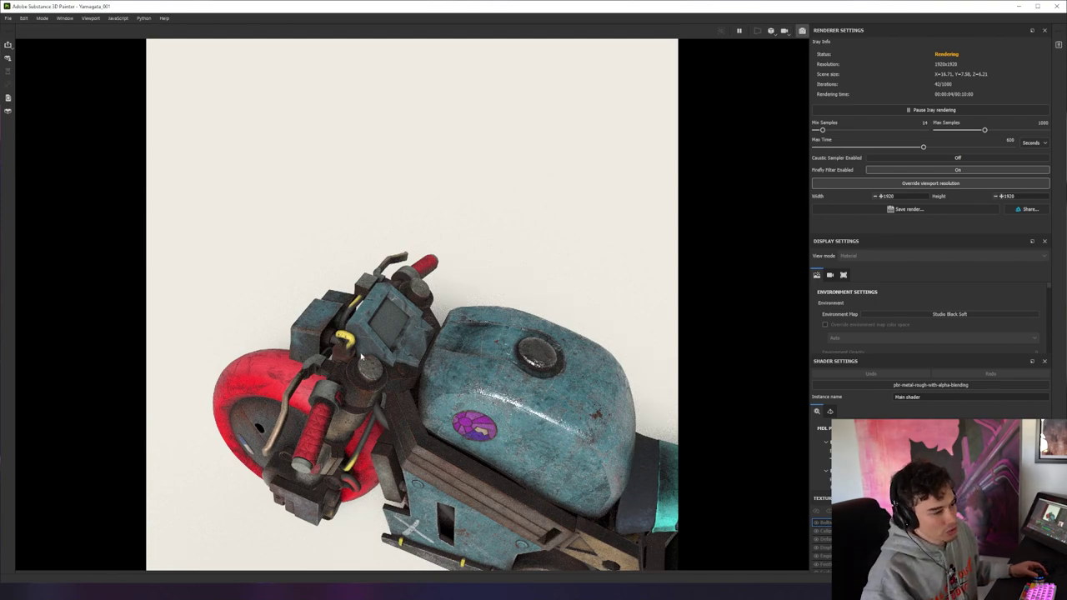
{"action": "left_click_drag", "start_coordinate": [362, 357], "coordinate": [385, 377], "text": "alt"}
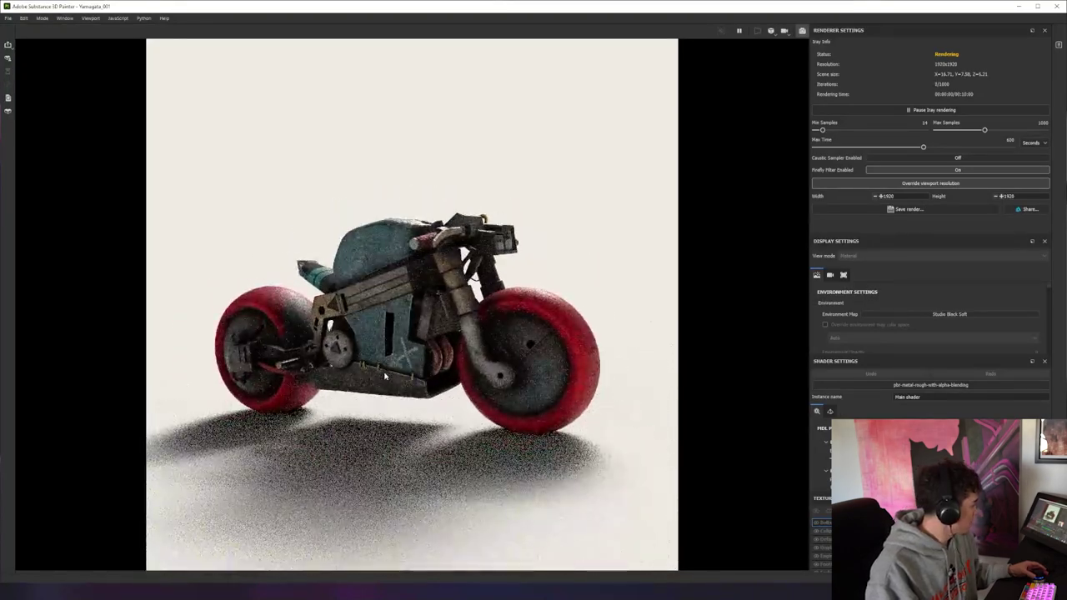
{"action": "left_click_drag", "start_coordinate": [400, 252], "coordinate": [347, 257], "text": "alt"}
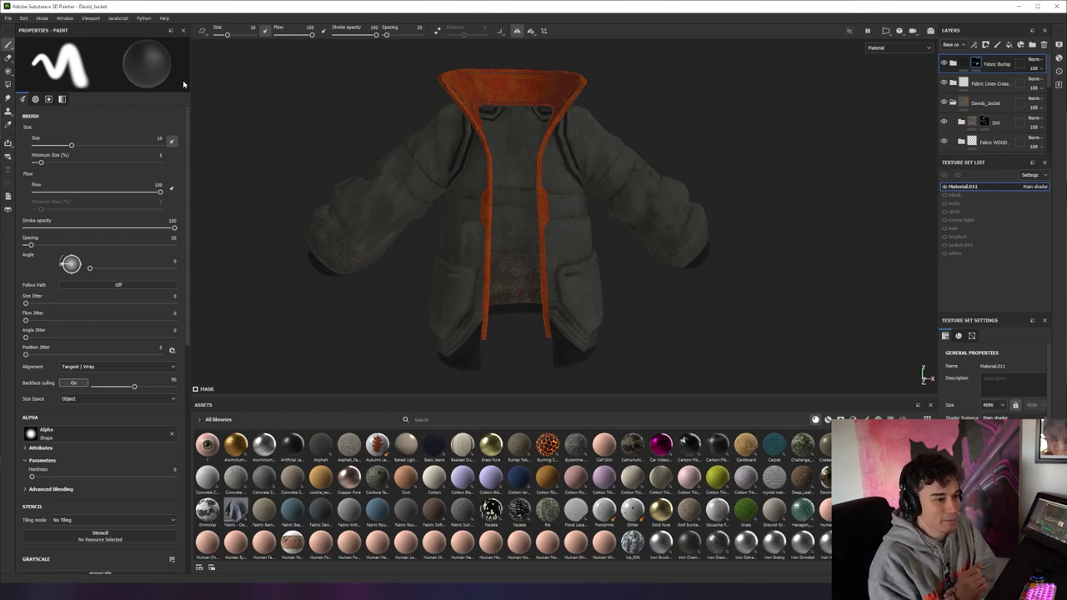
Step: Switch the jacket viewport to the Iray path-traced render
{"action": "left_click", "coordinate": [930, 31]}
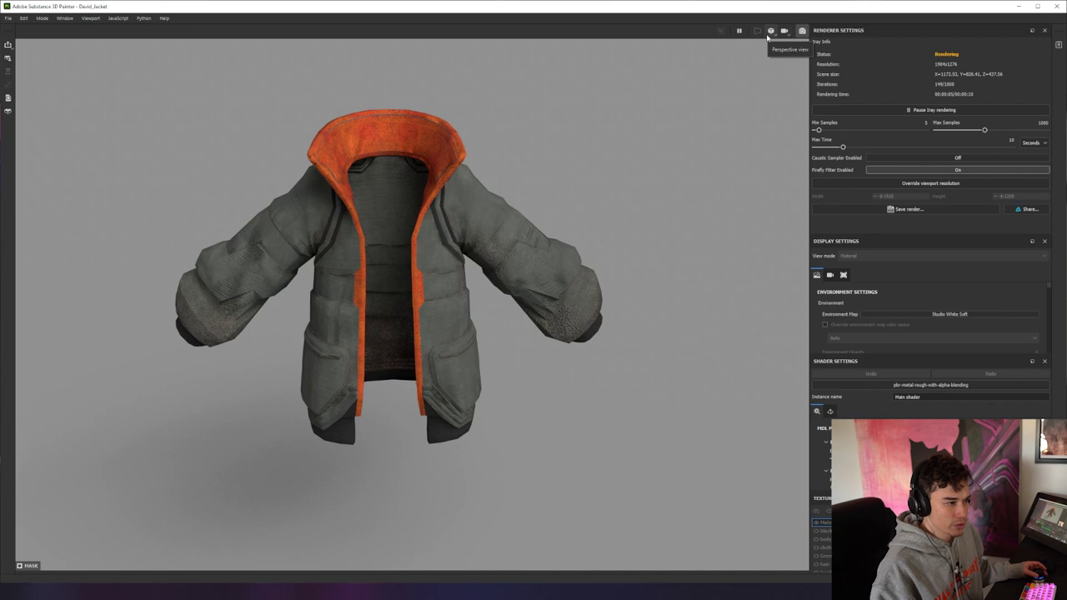
Step: Leave Iray and open the shoe project from Recent Files, discarding the jacket's changes
{"action": "key", "text": "F10"}
{"action": "left_click", "coordinate": [8, 17]}
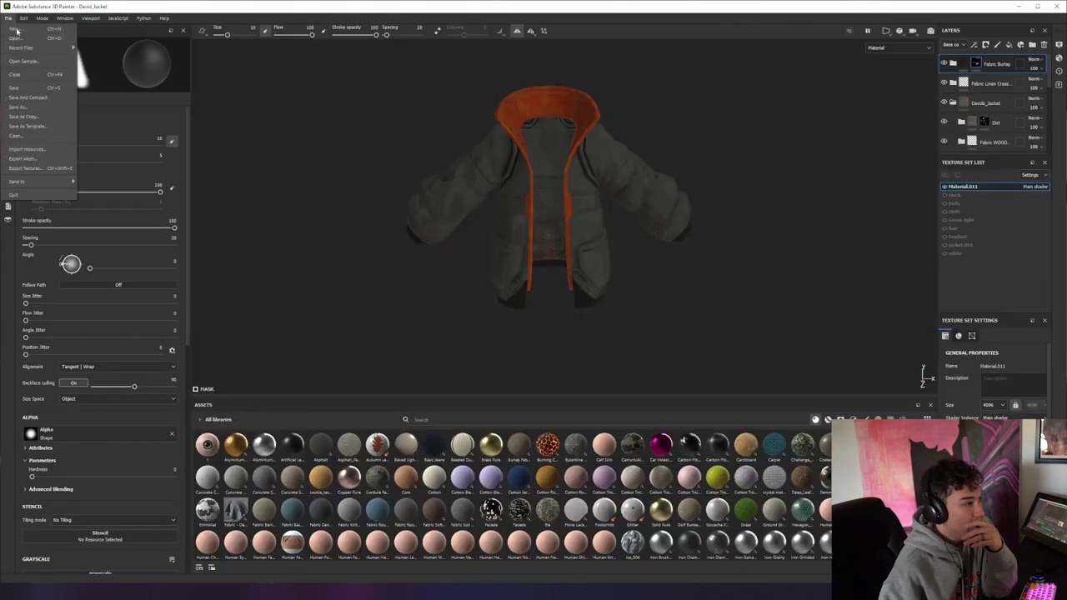
{"action": "mouse_move", "coordinate": [25, 48]}
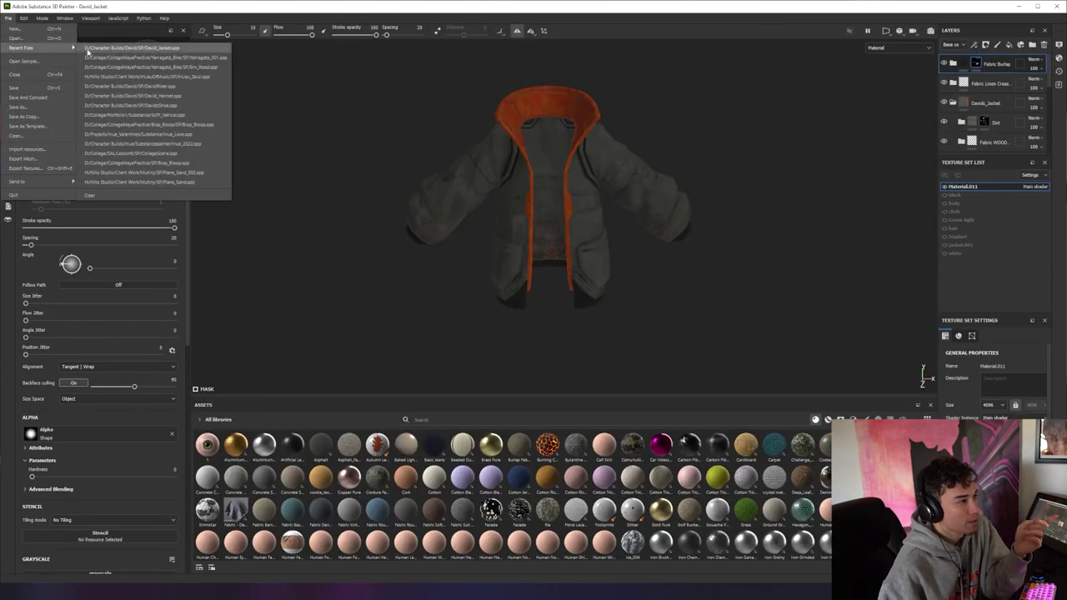
{"action": "left_click", "coordinate": [201, 108]}
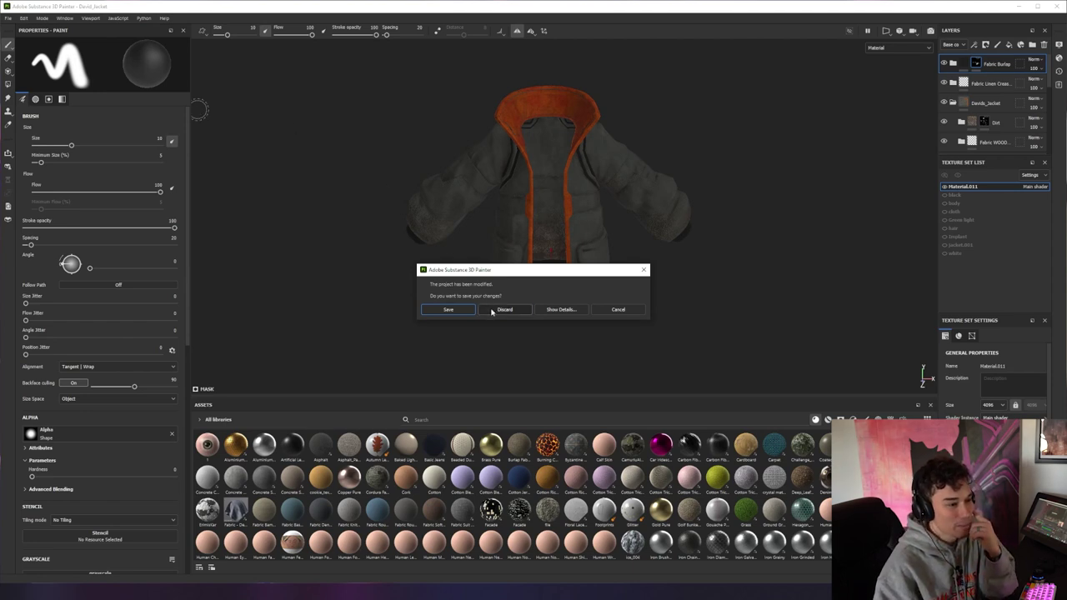
{"action": "left_click", "coordinate": [492, 310]}
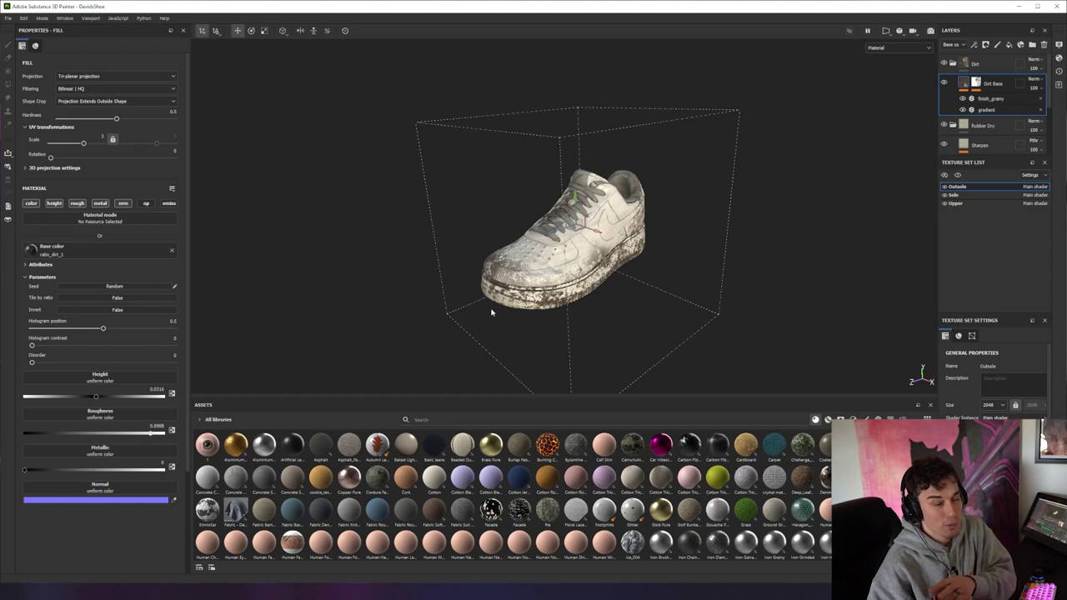
Step: Orbit the shoe in the Iray render to view its heel, heel opening and laces
{"action": "left_click", "coordinate": [931, 31]}
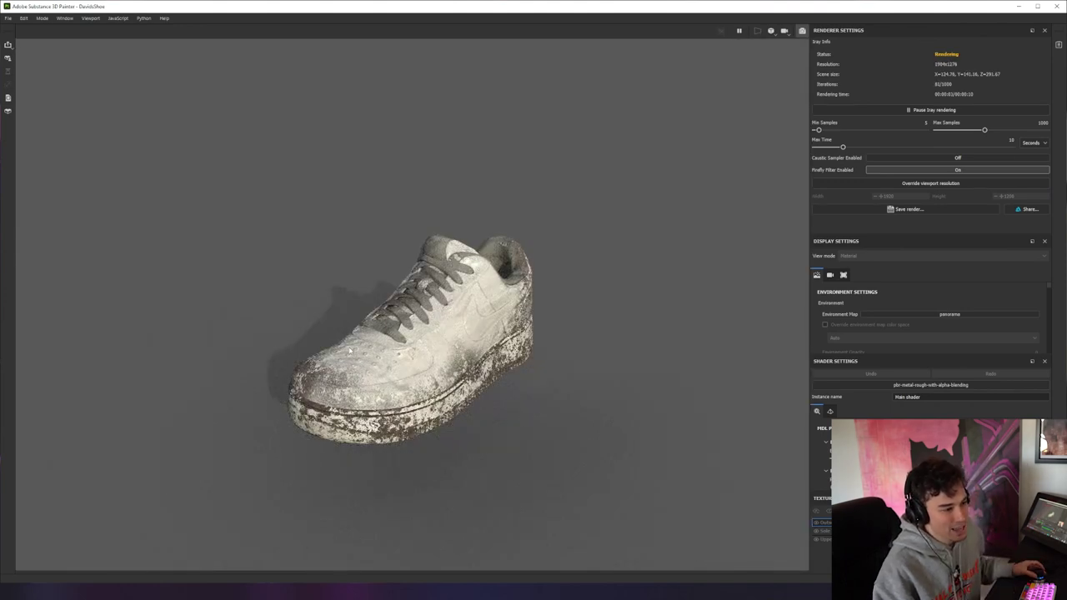
{"action": "mouse_move", "coordinate": [350, 351]}
{"action": "left_mouse_down", "text": "alt"}
{"action": "mouse_move", "coordinate": [492, 341]}
{"action": "mouse_move", "coordinate": [349, 351]}
{"action": "mouse_move", "coordinate": [369, 349]}
{"action": "left_mouse_up", "text": "alt"}
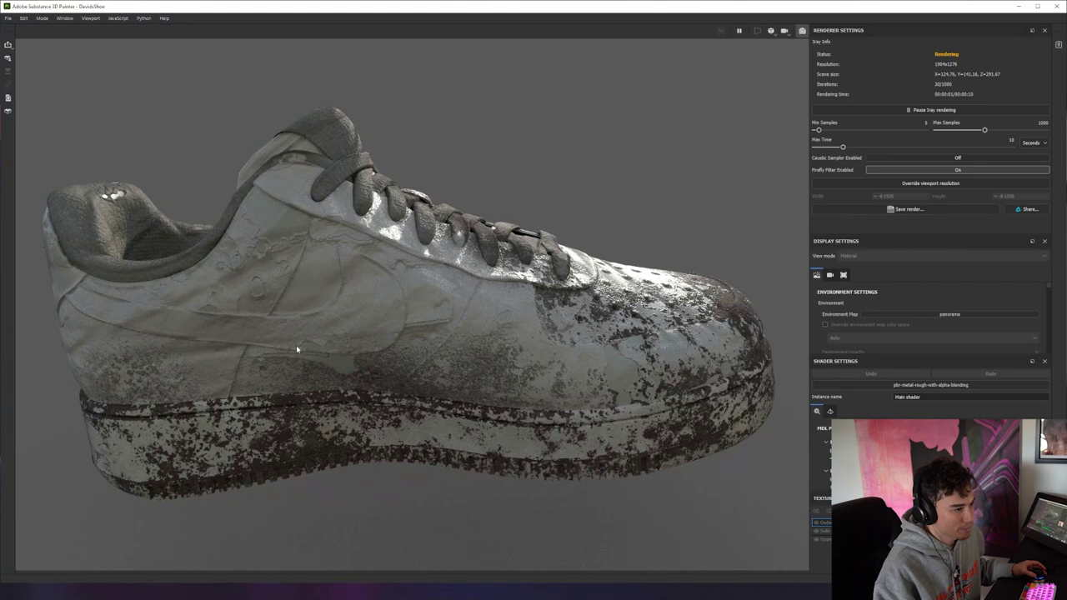
{"action": "left_click_drag", "start_coordinate": [575, 383], "coordinate": [357, 309], "text": "alt"}
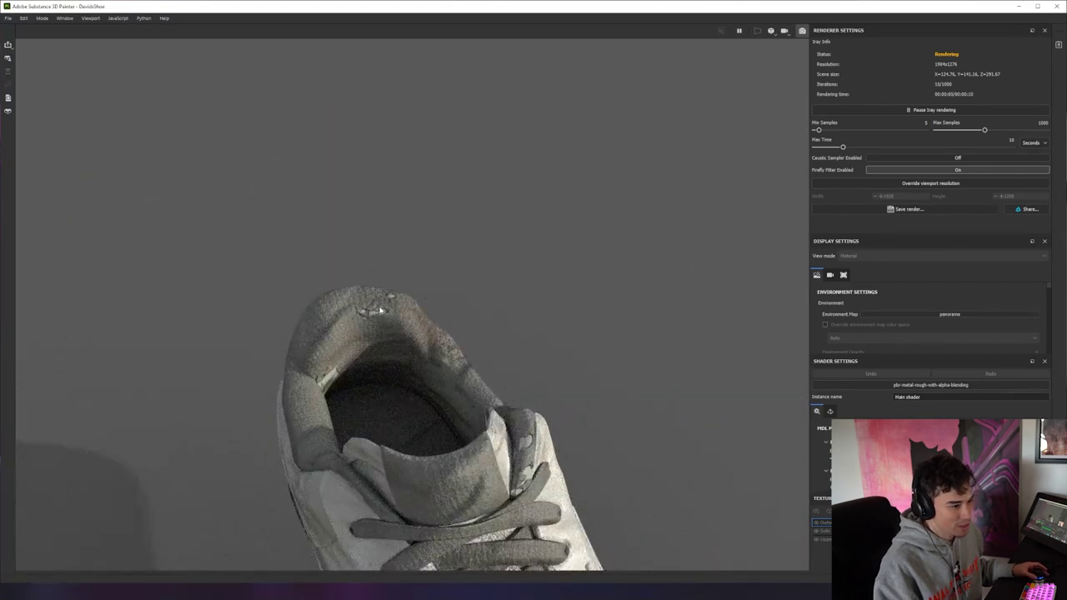
{"action": "left_click_drag", "start_coordinate": [581, 237], "coordinate": [739, 59], "text": "alt"}
{"action": "left_click", "coordinate": [801, 32]}
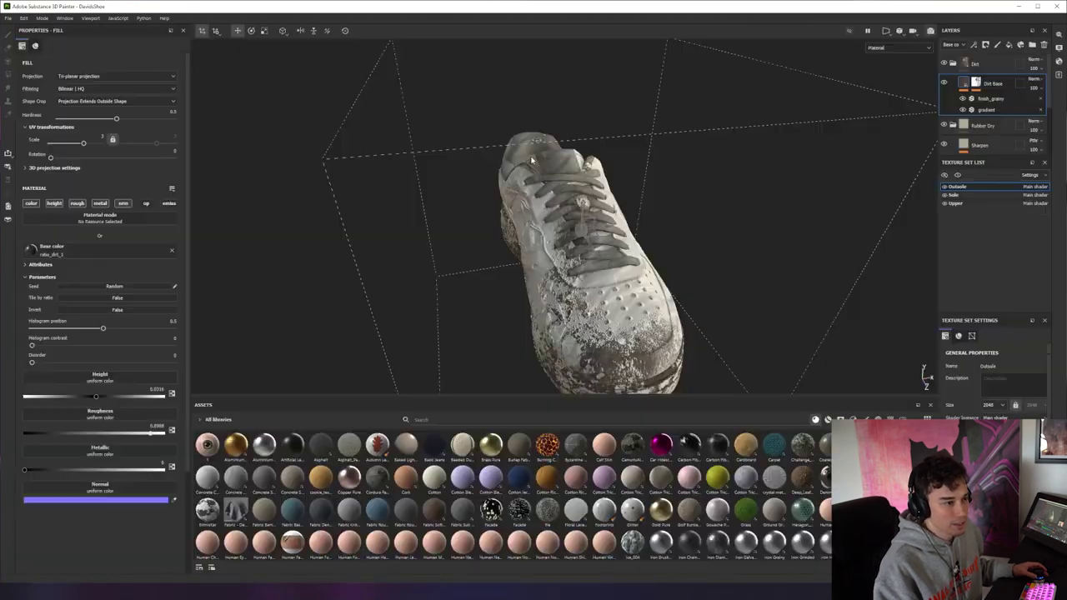
Step: Open the helmet project from Recent Files, discarding the shoe's unsaved changes
{"action": "left_click", "coordinate": [8, 17]}
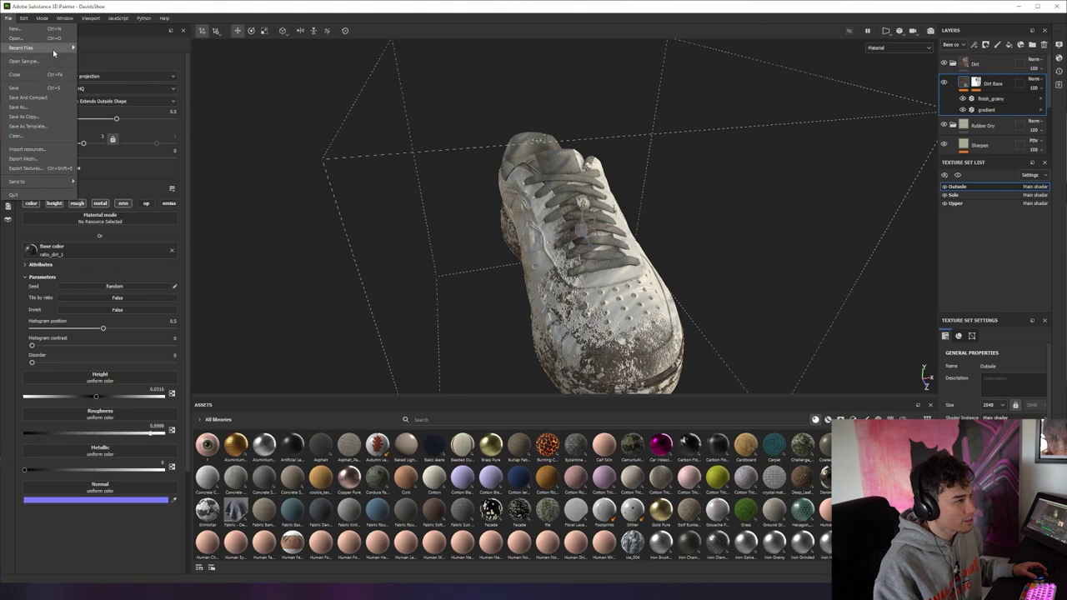
{"action": "left_click", "coordinate": [159, 107]}
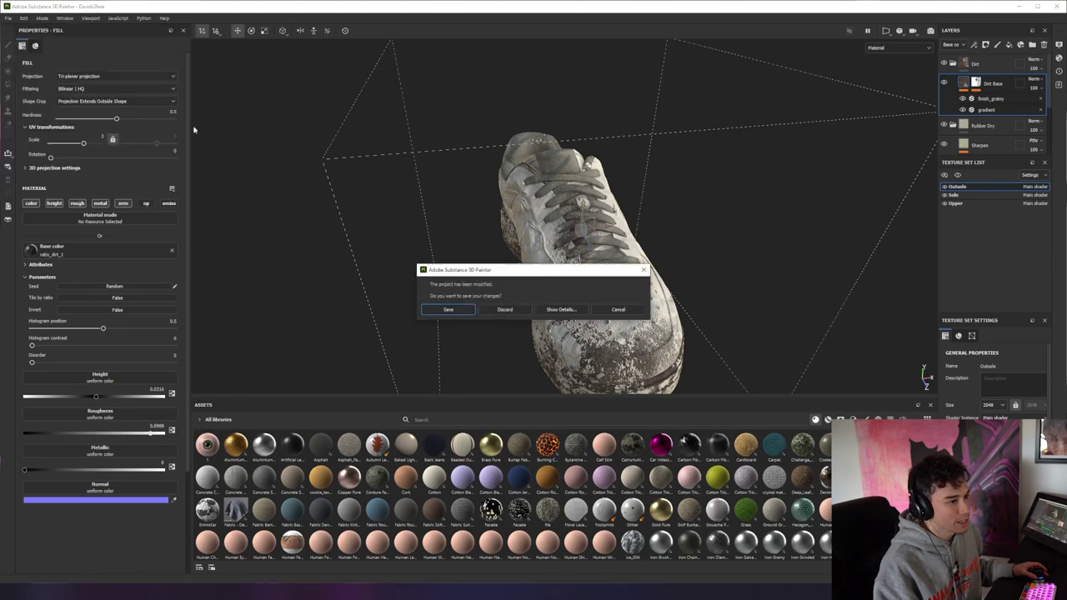
{"action": "left_click", "coordinate": [500, 311]}
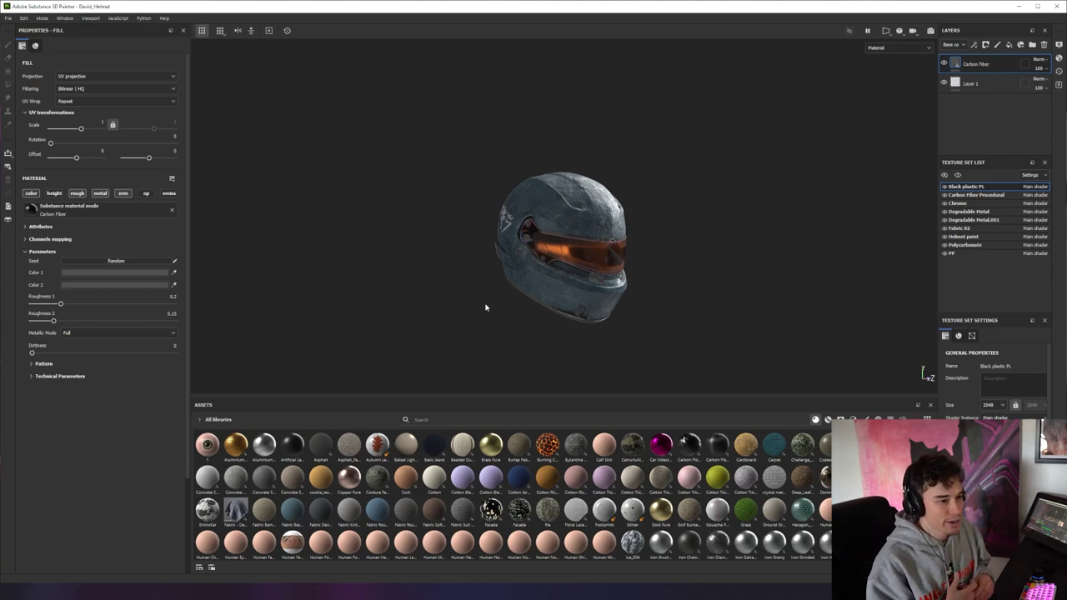
Step: Inspect the helmet in the Iray render with the アキラ decal forward, then close Painter
{"action": "left_click_drag", "start_coordinate": [485, 308], "coordinate": [537, 267], "text": "alt"}
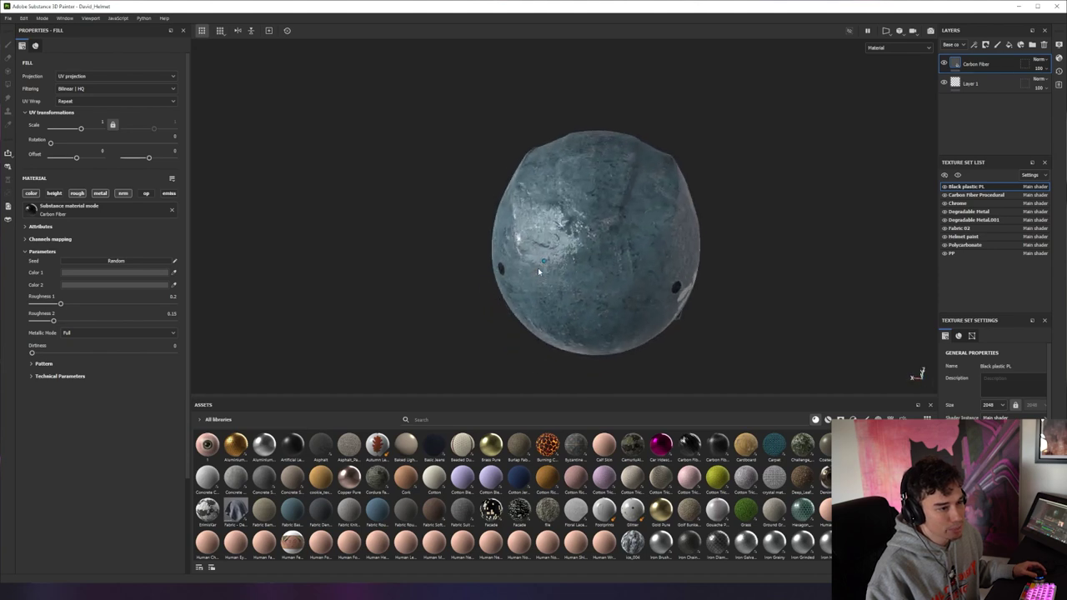
{"action": "key", "text": "F10"}
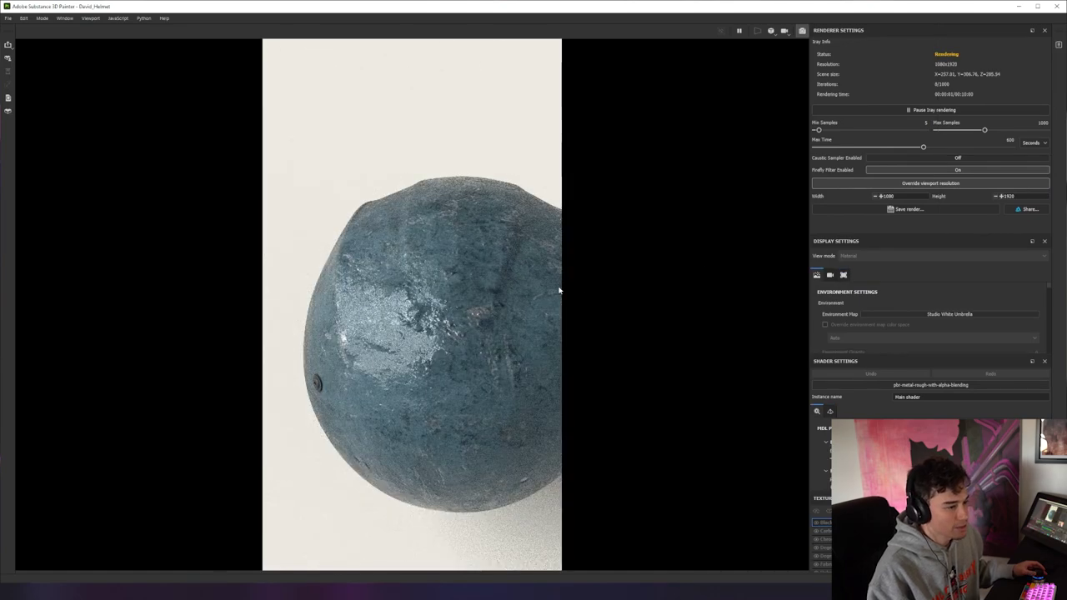
{"action": "left_click_drag", "start_coordinate": [489, 313], "coordinate": [418, 353], "text": "alt"}
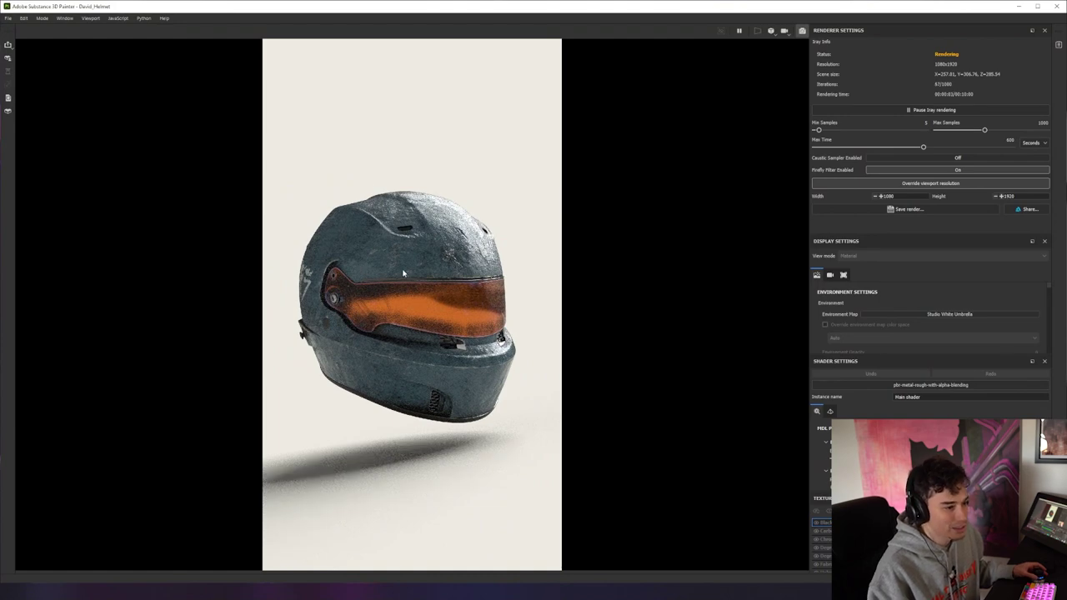
{"action": "mouse_move", "coordinate": [478, 336]}
{"action": "left_mouse_down", "text": "alt"}
{"action": "mouse_move", "coordinate": [448, 337]}
{"action": "mouse_move", "coordinate": [477, 336]}
{"action": "left_mouse_up", "text": "alt"}
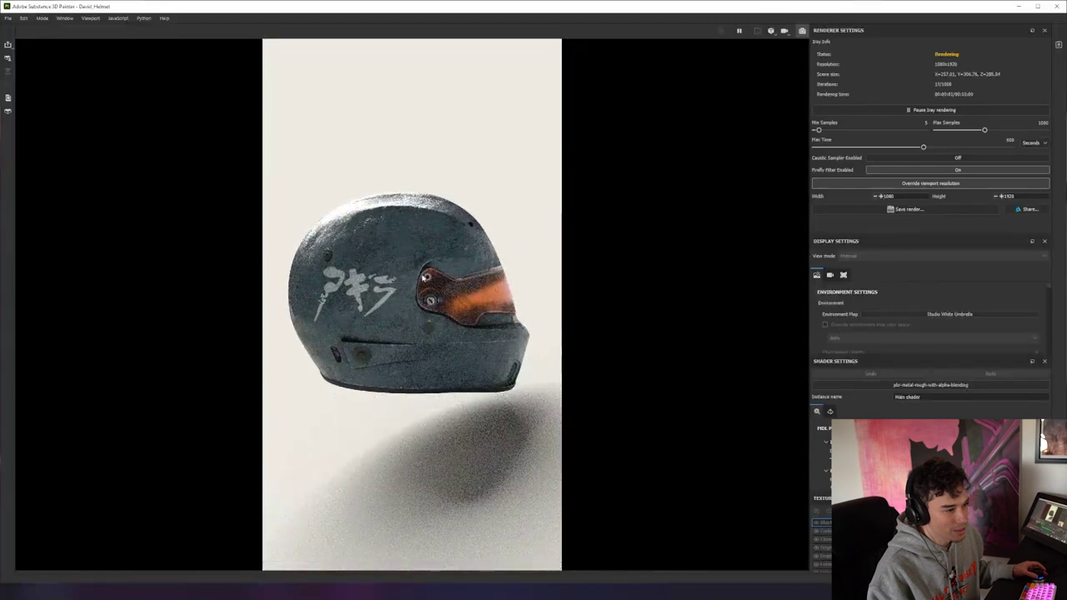
{"action": "left_click_drag", "start_coordinate": [421, 276], "coordinate": [585, 207], "text": "alt"}
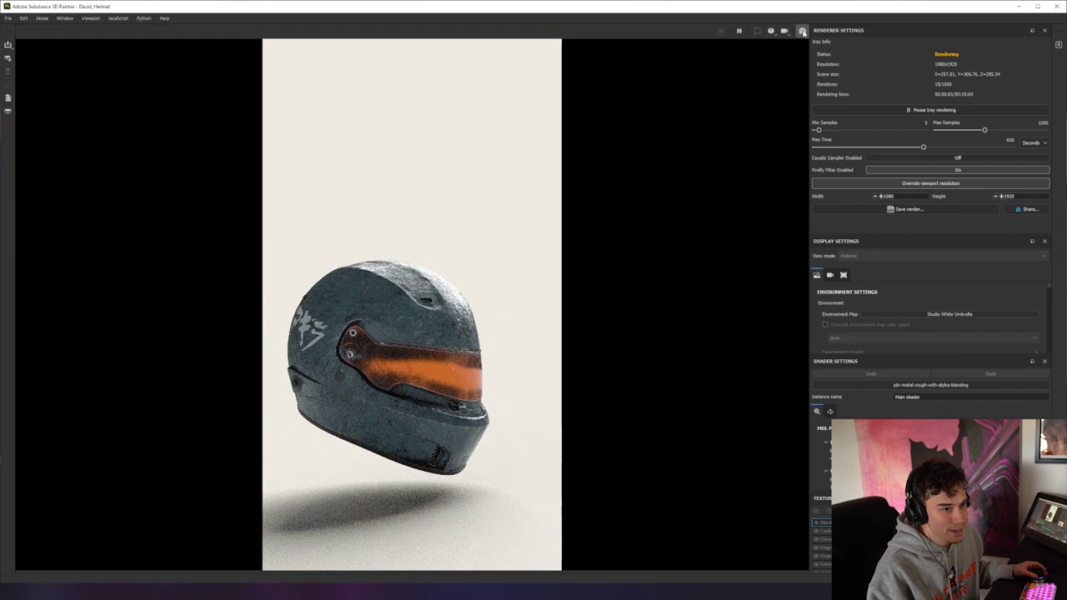
{"action": "key", "text": "F10"}
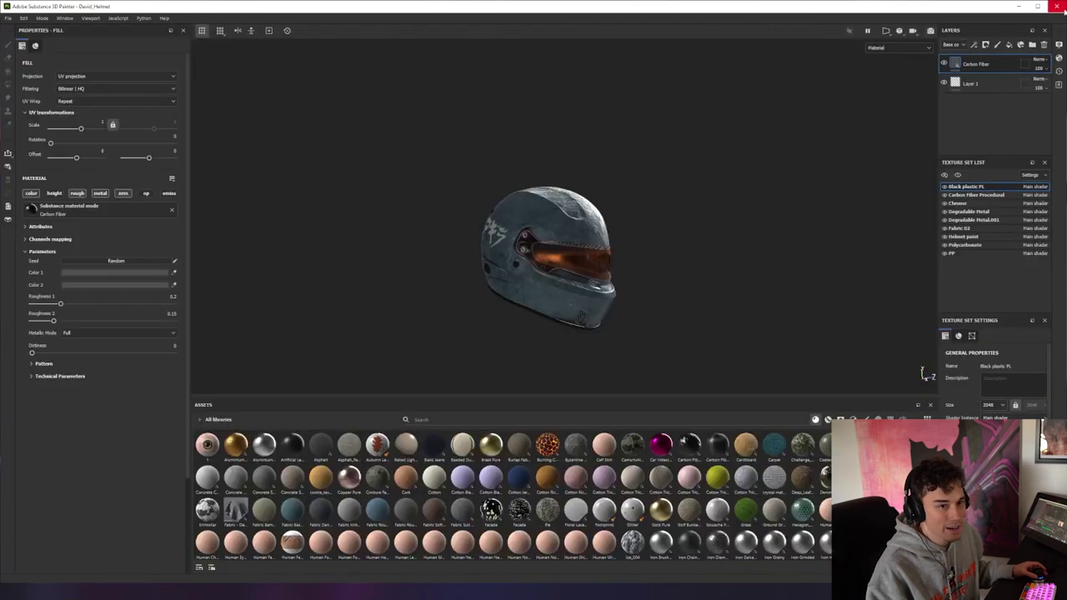
{"action": "left_click", "coordinate": [1057, 5]}
Step: Quit Painter without saving and open File Explorer on the working drive
{"action": "left_click", "coordinate": [505, 310]}
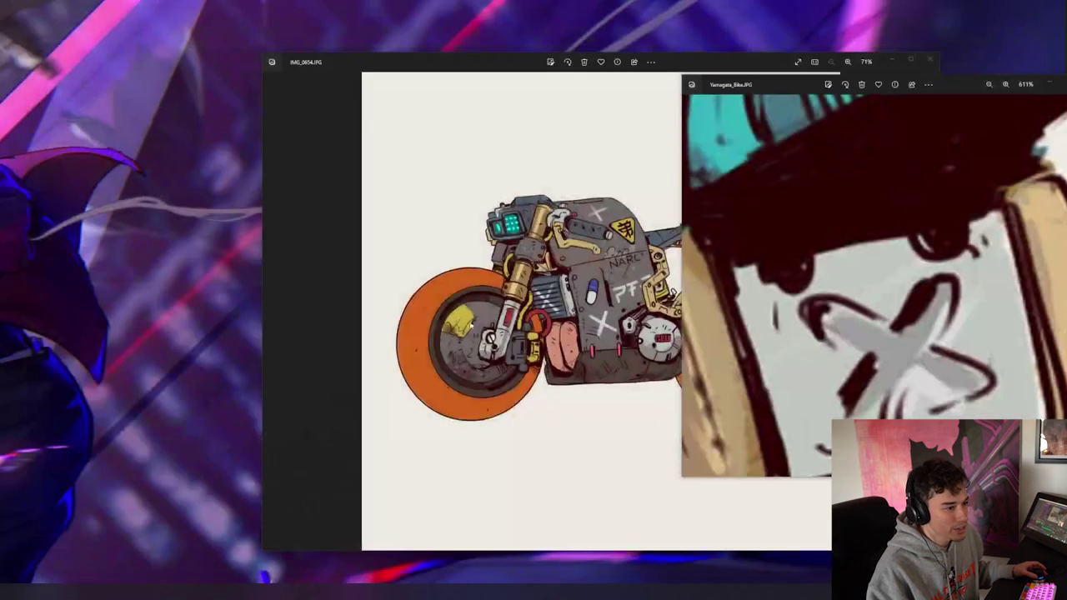
{"action": "key", "text": "super+e"}
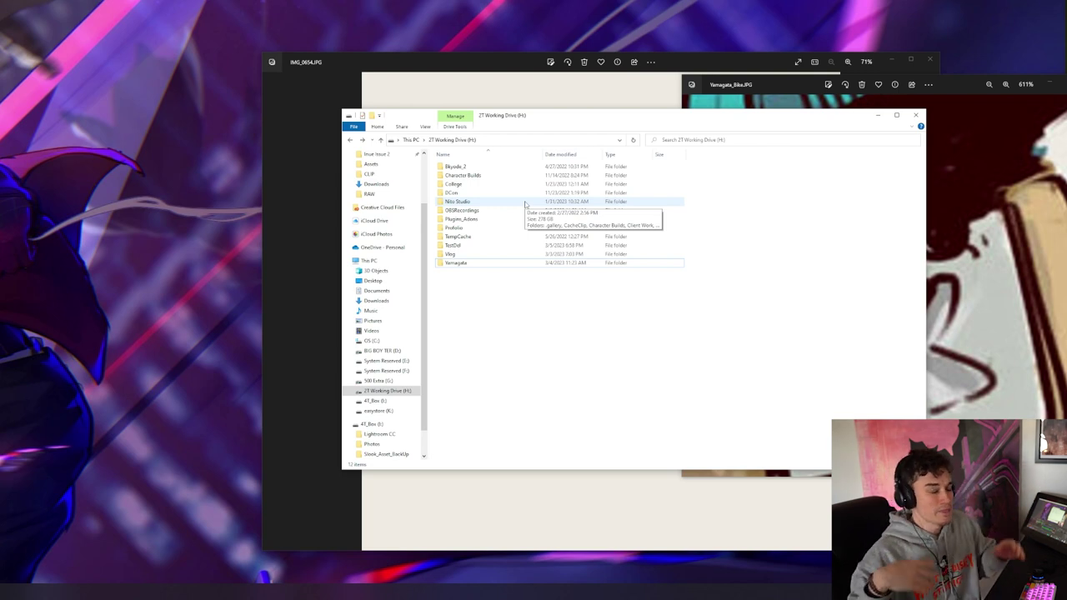
Step: Return to the Yamagata Blender folder and move the bike reference photo fully onscreen
{"action": "key", "text": "alt+Left"}
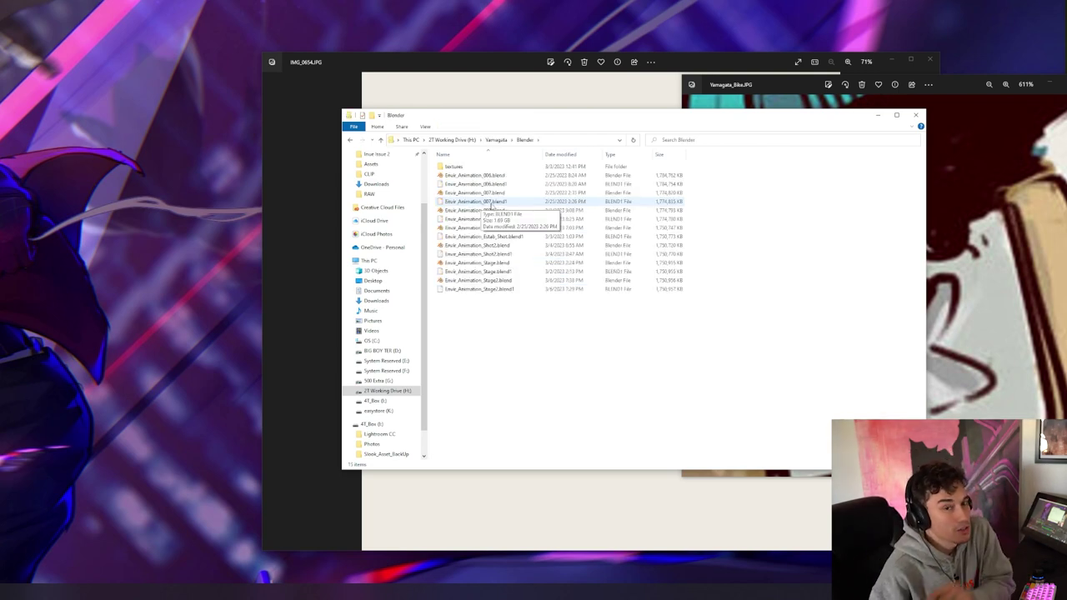
{"action": "left_click", "coordinate": [971, 92]}
{"action": "scroll", "coordinate": [906, 215], "scroll_direction": "down", "scroll_amount": 1}
{"action": "scroll", "coordinate": [907, 215], "scroll_direction": "down", "scroll_amount": 10}
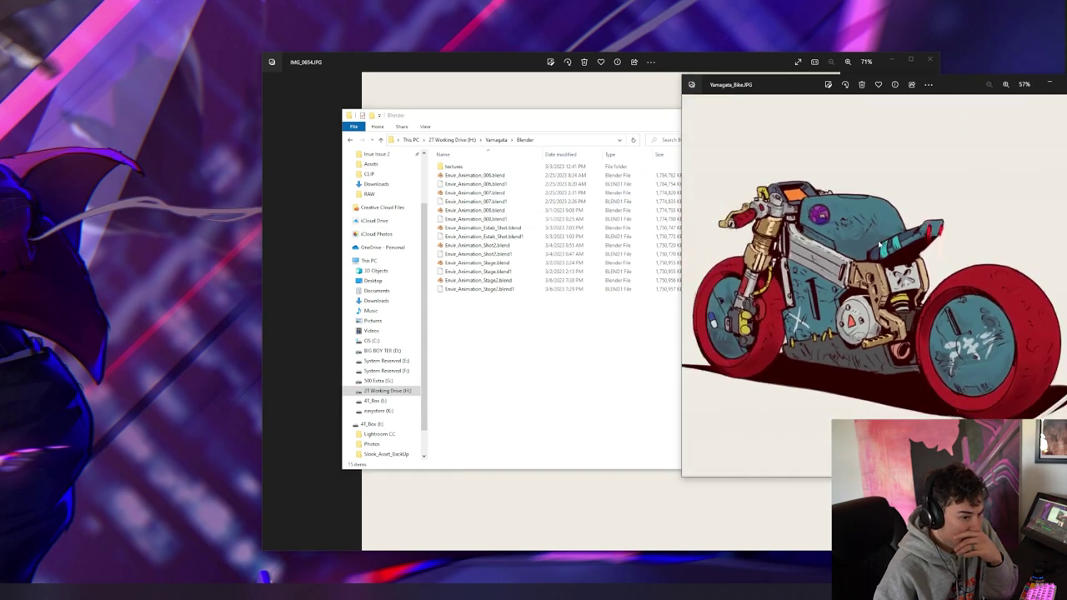
{"action": "left_click_drag", "start_coordinate": [961, 92], "coordinate": [861, 92]}
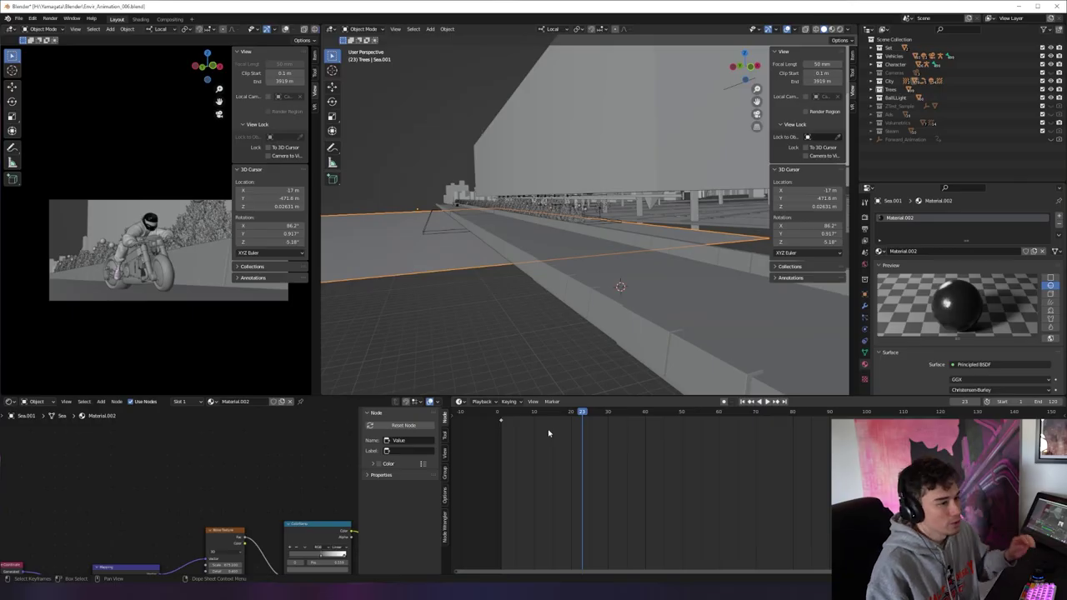
Step: Fly along the road toward the city blocks and select the buildings to check their material
{"action": "left_click", "coordinate": [465, 246]}
{"action": "key", "text": "w"}
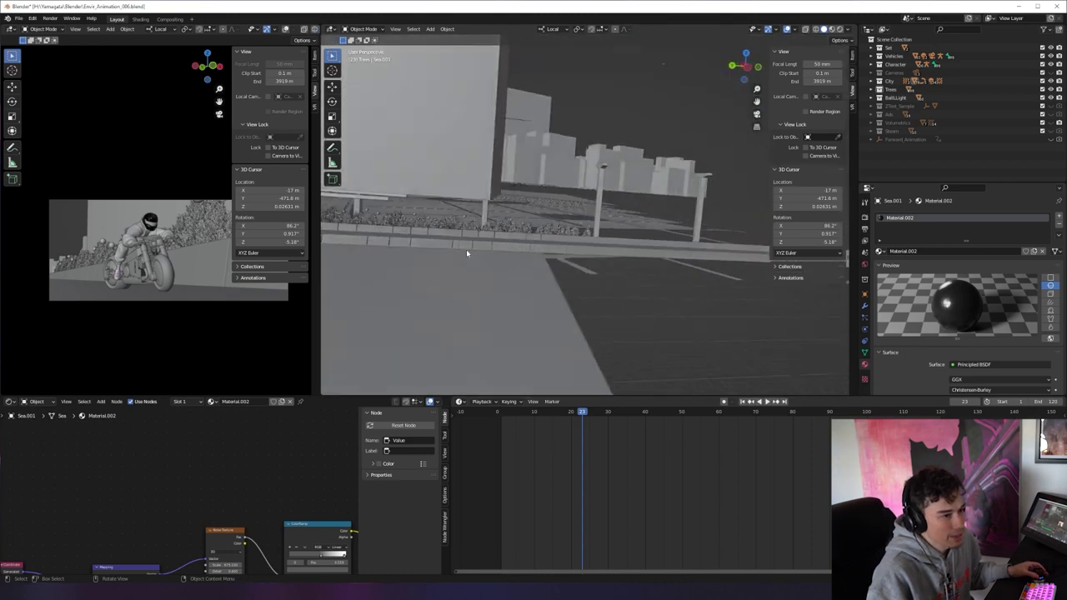
{"action": "key", "text": "w"}
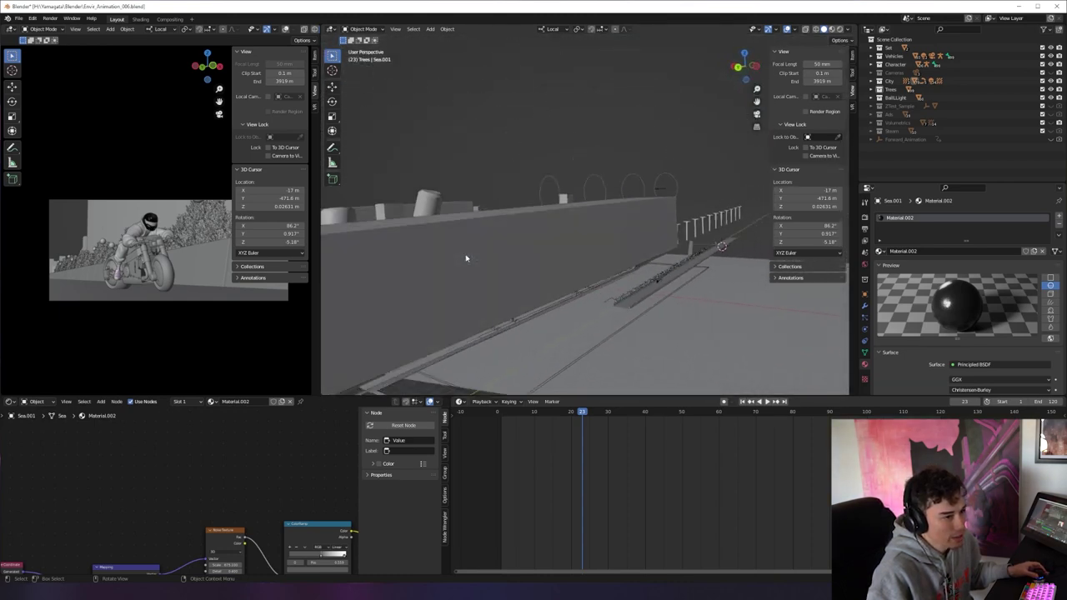
{"action": "key", "text": "w"}
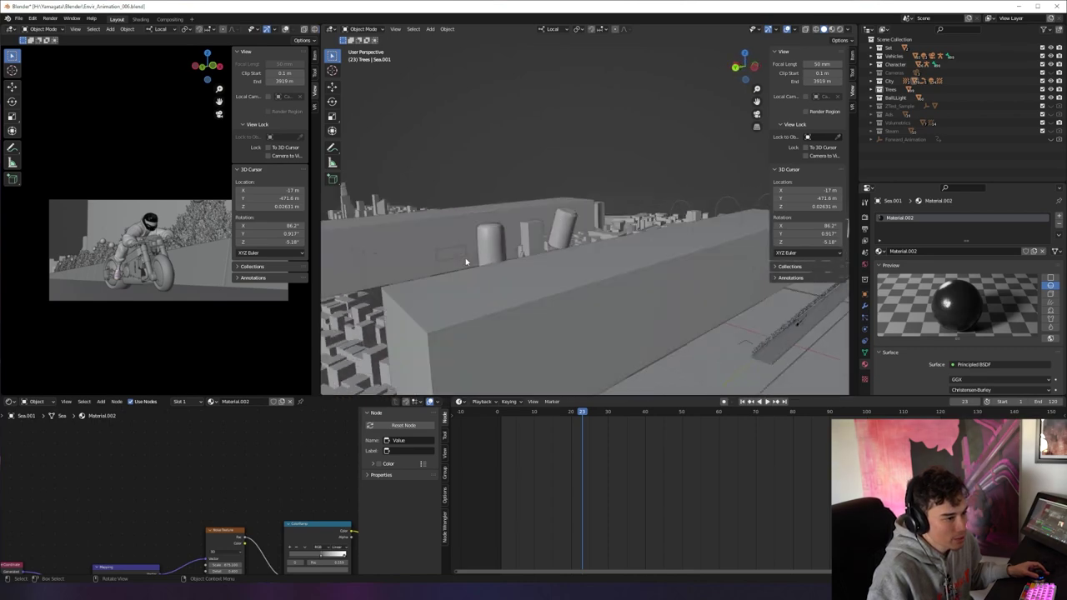
{"action": "key", "text": "w"}
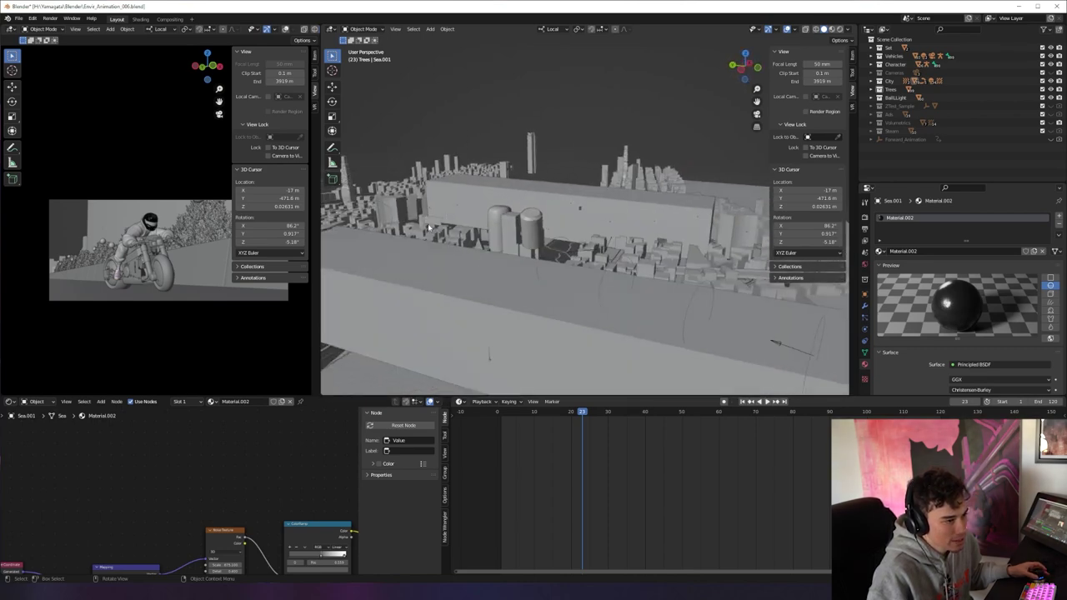
{"action": "left_click", "coordinate": [426, 234]}
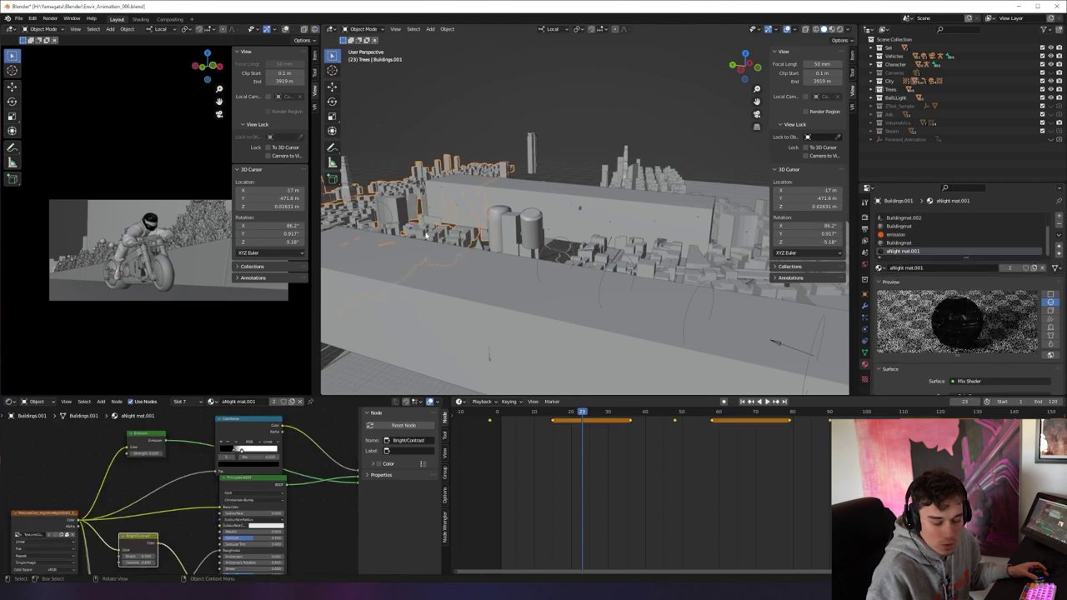
Step: Fly low past the long wall and select the road to view its Road.014 material
{"action": "key", "text": "w"}
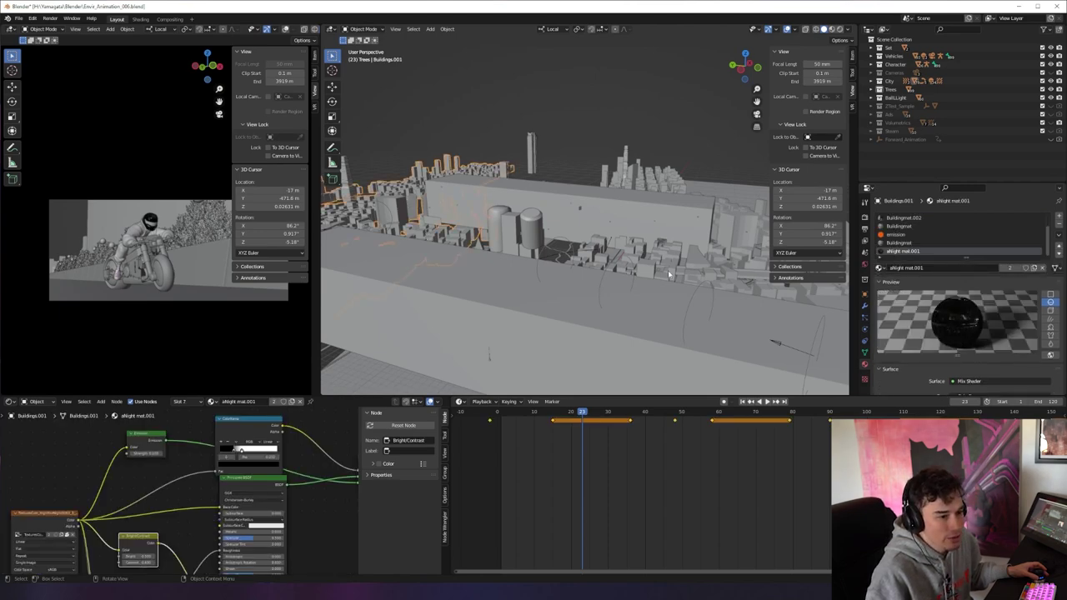
{"action": "key", "text": "w"}
{"action": "key", "text": "w"}
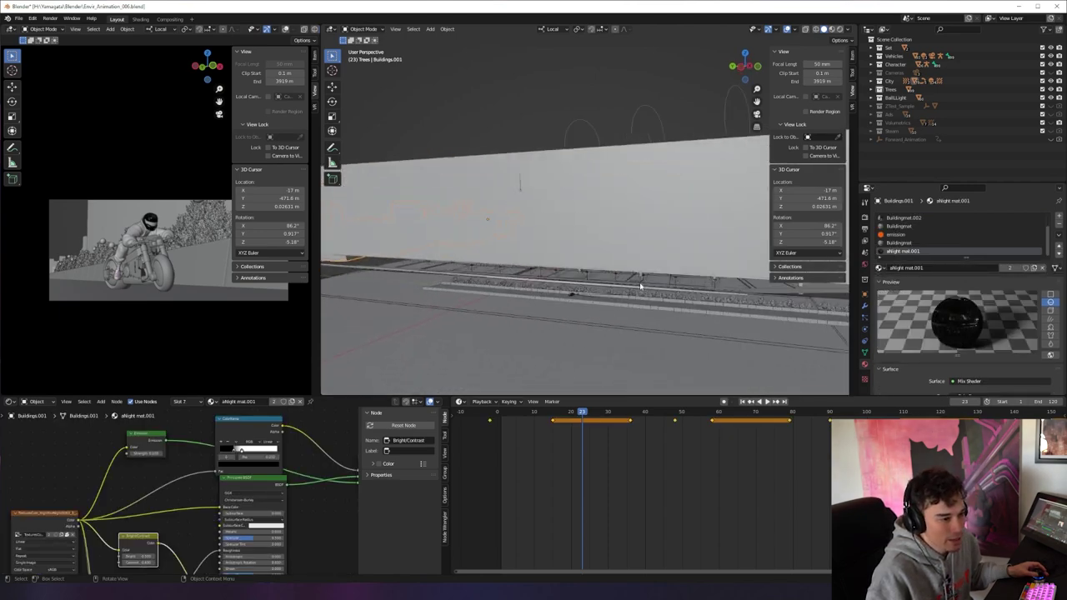
{"action": "key", "text": "w"}
{"action": "key", "text": "w"}
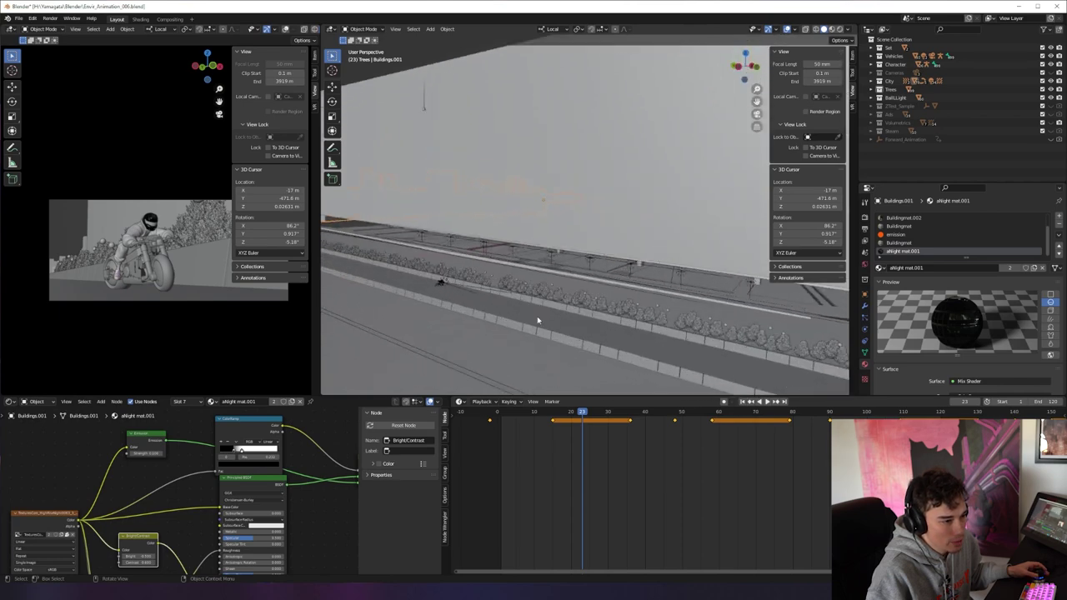
{"action": "left_click", "coordinate": [525, 318]}
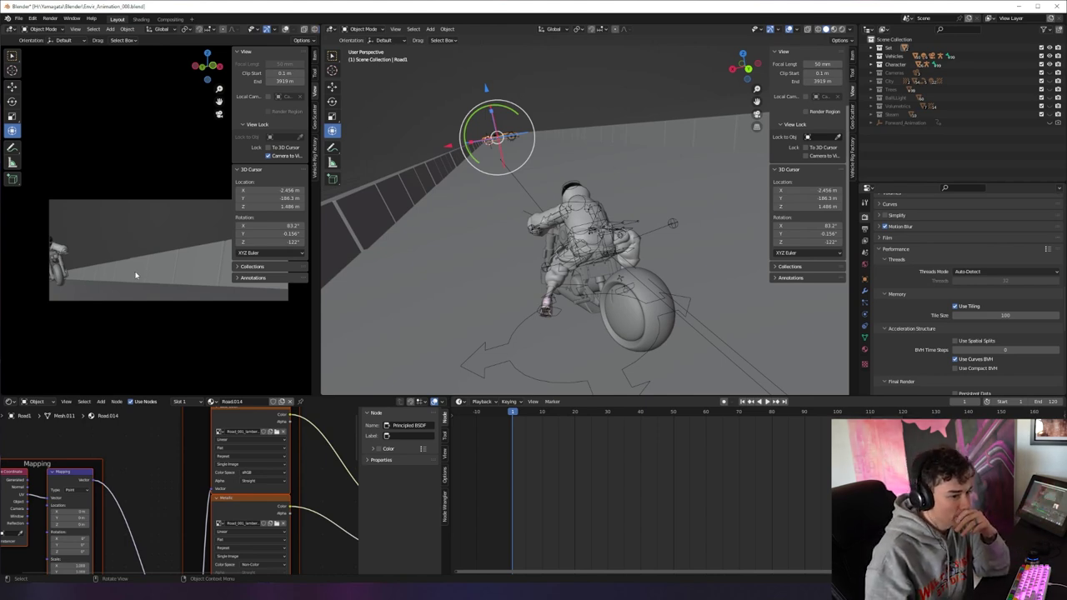
Step: Hide the Character collection and play the ride animation, scrubbing back and stopping at frame 105
{"action": "scroll", "coordinate": [901, 293], "scroll_direction": "up", "scroll_amount": 3}
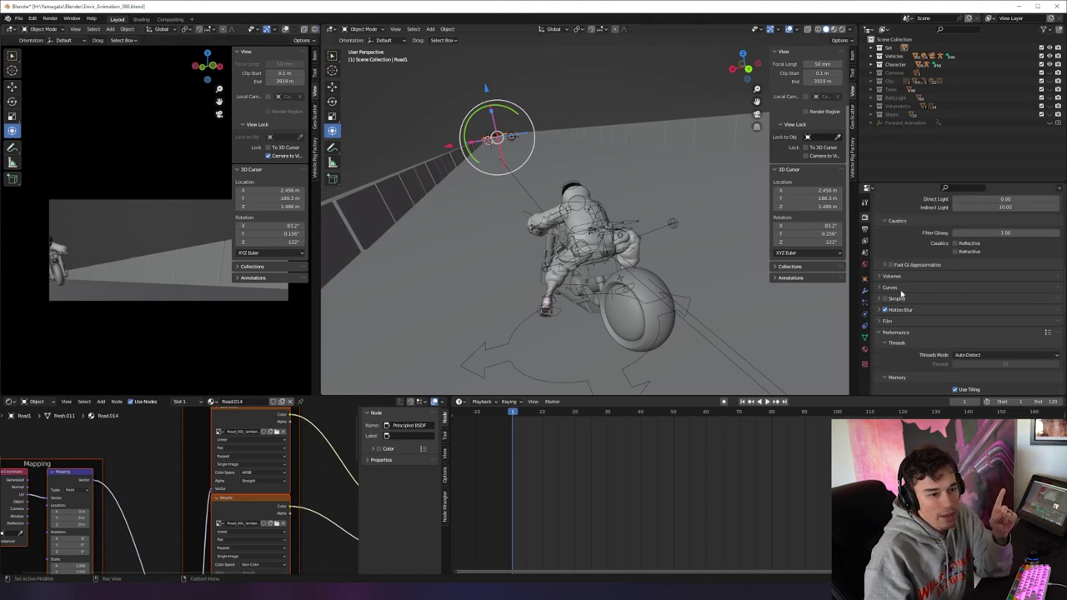
{"action": "scroll", "coordinate": [901, 292], "scroll_direction": "up", "scroll_amount": 10}
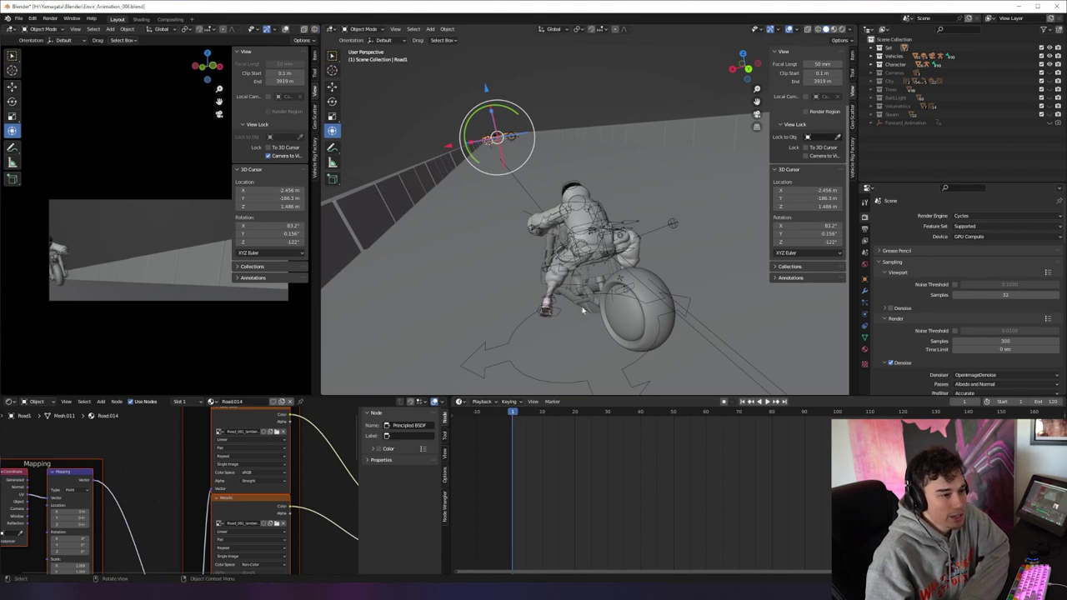
{"action": "left_click", "coordinate": [1057, 64]}
{"action": "key", "text": "space"}
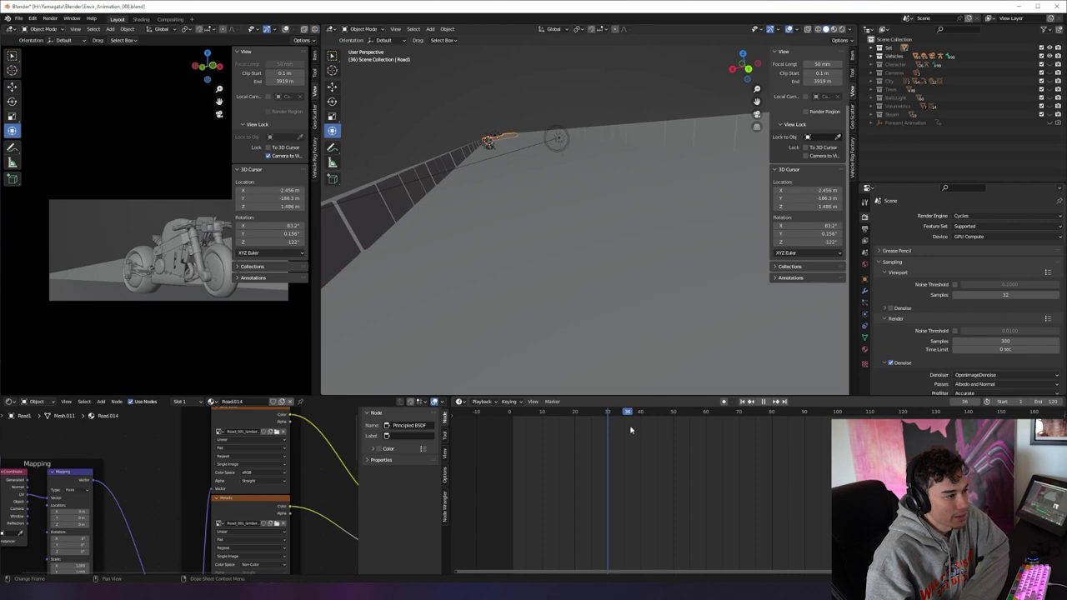
{"action": "left_click_drag", "start_coordinate": [639, 428], "coordinate": [796, 467]}
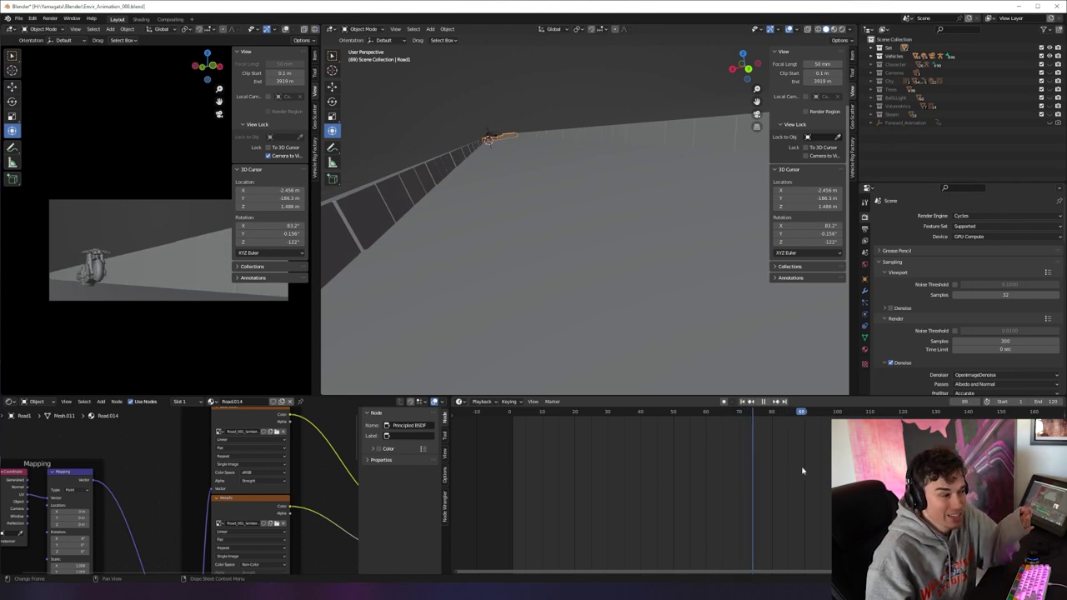
{"action": "mouse_move", "coordinate": [801, 471]}
{"action": "left_mouse_down"}
{"action": "mouse_move", "coordinate": [773, 477]}
{"action": "mouse_move", "coordinate": [786, 476]}
{"action": "left_mouse_up"}
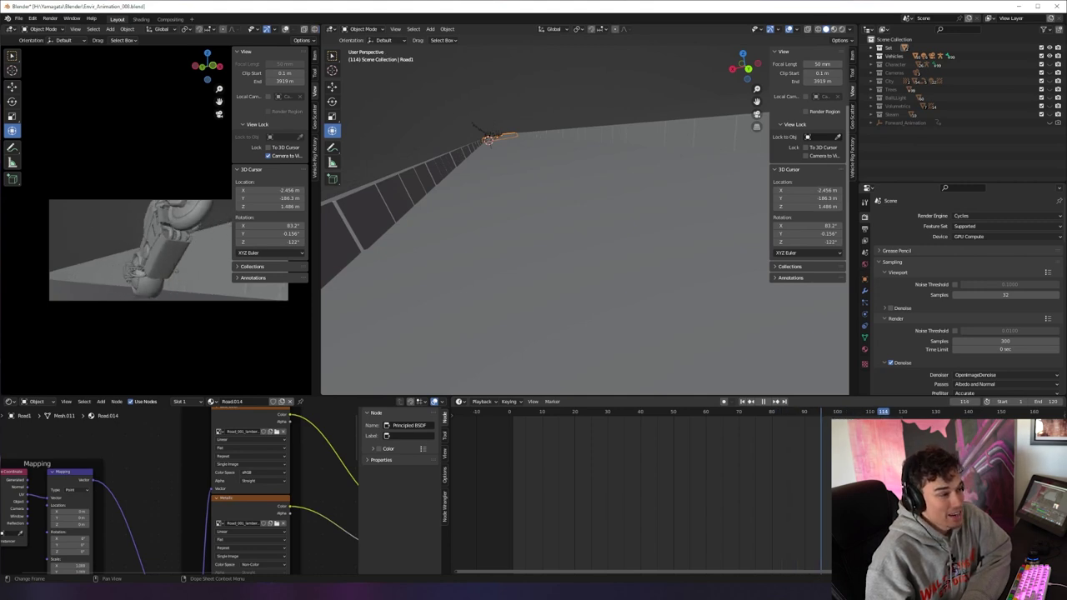
{"action": "key", "text": "space"}
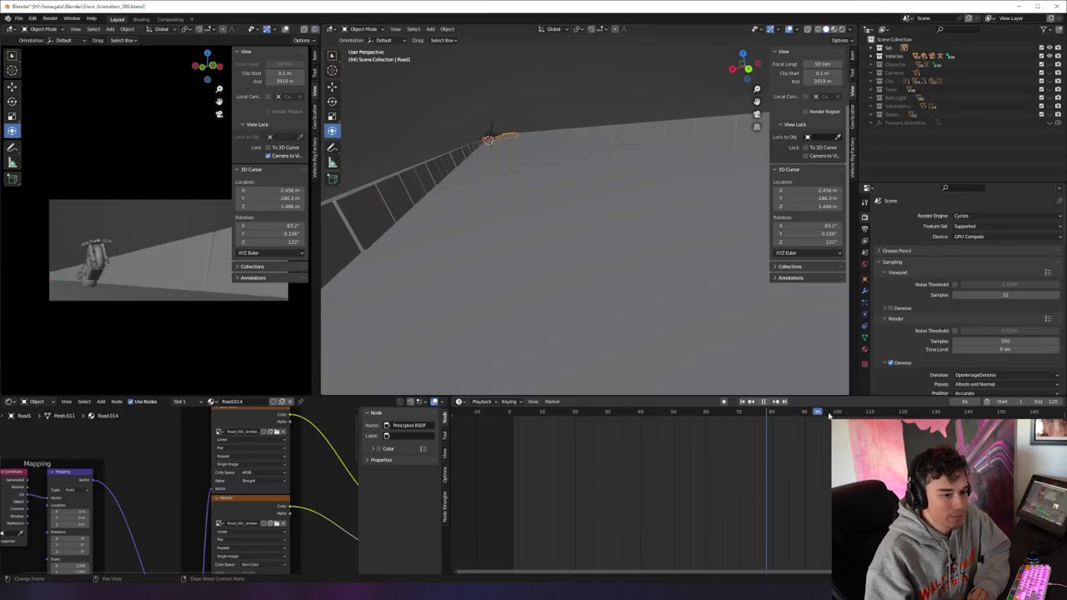
Step: Scrub the playhead ahead to frame 118 to review the end of the ride
{"action": "left_click_drag", "start_coordinate": [763, 412], "coordinate": [878, 414]}
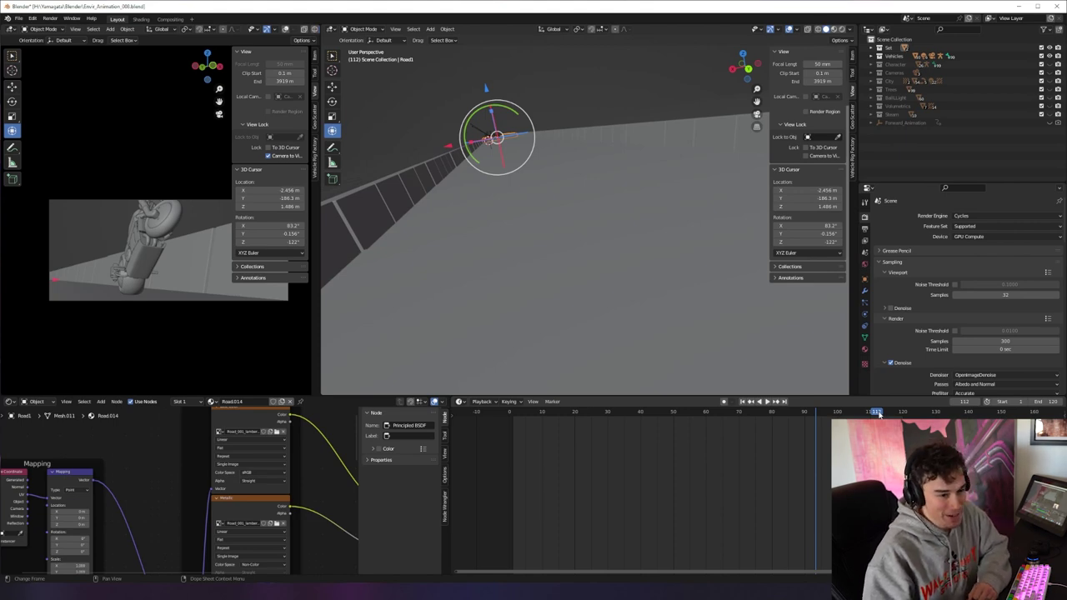
Step: Resume playback, scrub back to frame 83, then rewind the animation to frame 0
{"action": "key", "text": "space"}
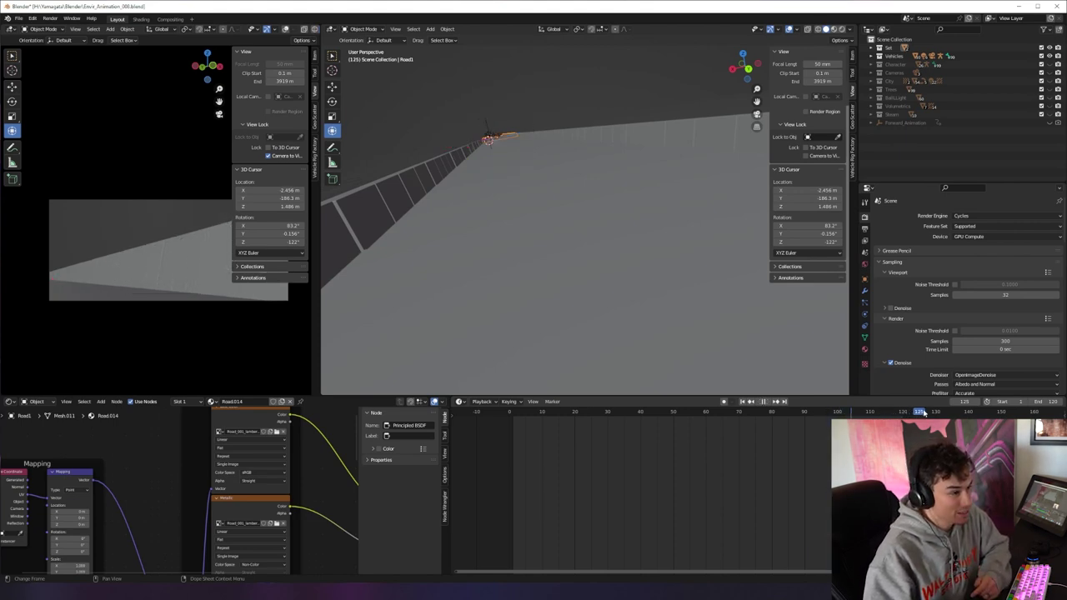
{"action": "left_click_drag", "start_coordinate": [903, 417], "coordinate": [685, 459]}
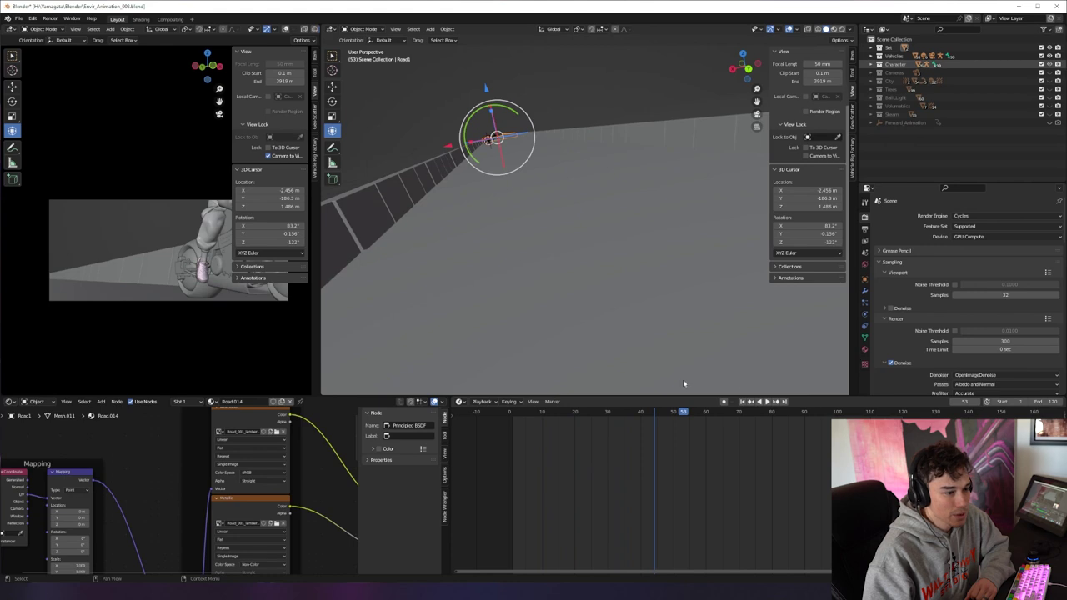
{"action": "left_click_drag", "start_coordinate": [671, 433], "coordinate": [580, 437]}
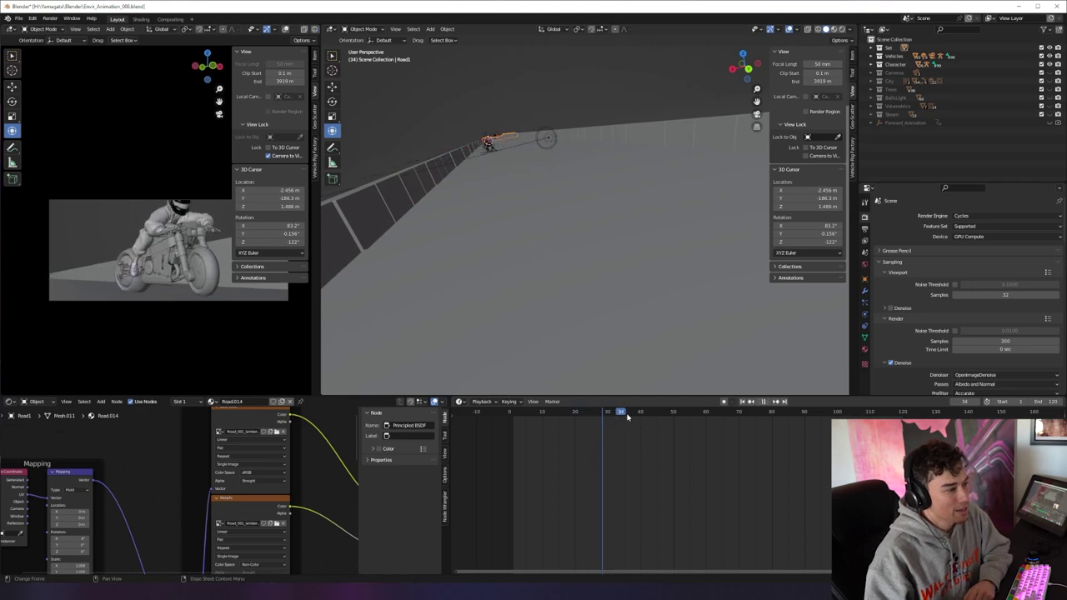
Step: Collapse the camera viewport's View panel while scrubbing frames 42–61 to review the rider's motion
{"action": "left_click_drag", "start_coordinate": [627, 417], "coordinate": [674, 420]}
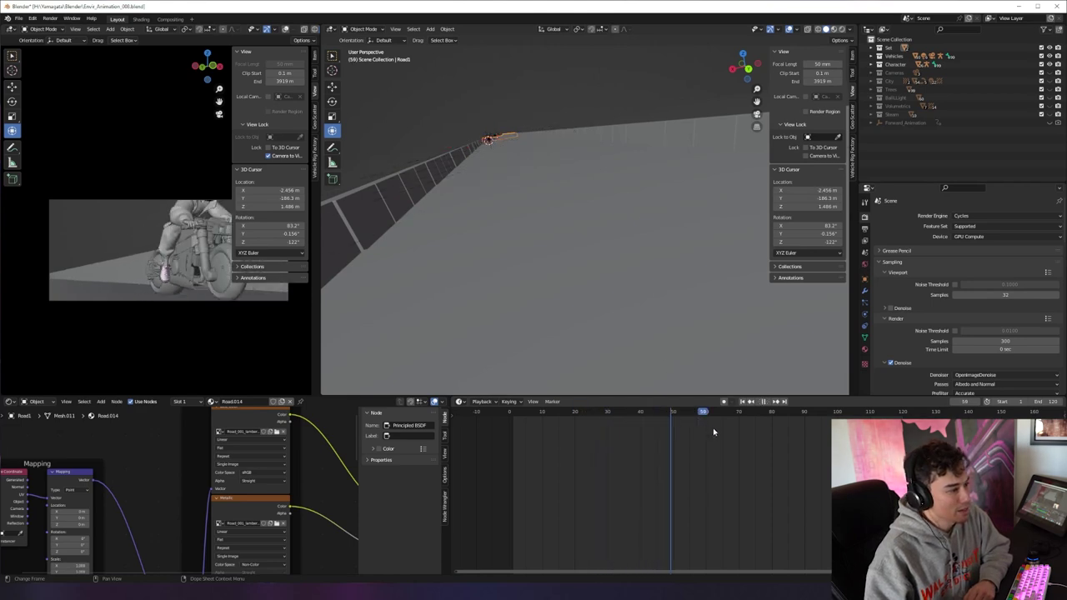
{"action": "mouse_move", "coordinate": [676, 437]}
{"action": "left_mouse_down"}
{"action": "mouse_move", "coordinate": [647, 436]}
{"action": "mouse_move", "coordinate": [663, 440]}
{"action": "left_mouse_up"}
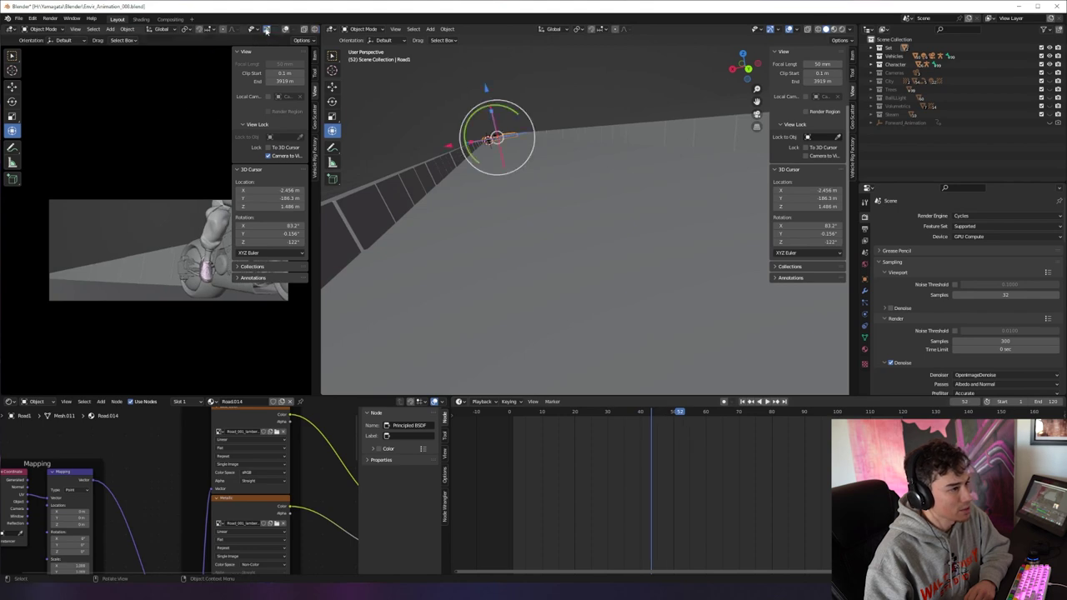
{"action": "left_click", "coordinate": [301, 52]}
{"action": "left_click_drag", "start_coordinate": [613, 419], "coordinate": [680, 426]}
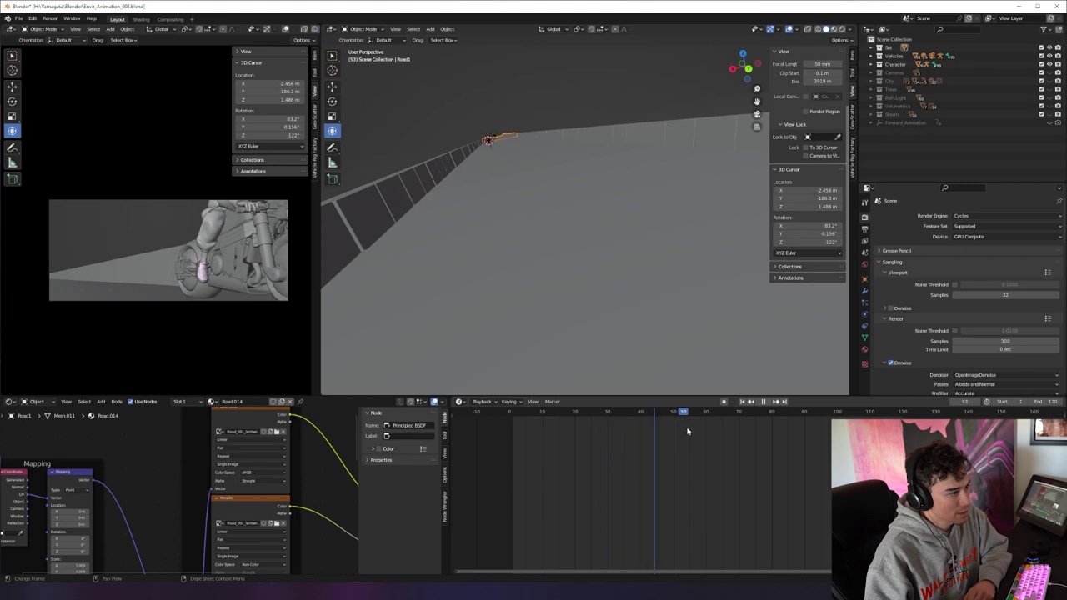
{"action": "left_click_drag", "start_coordinate": [705, 440], "coordinate": [716, 447]}
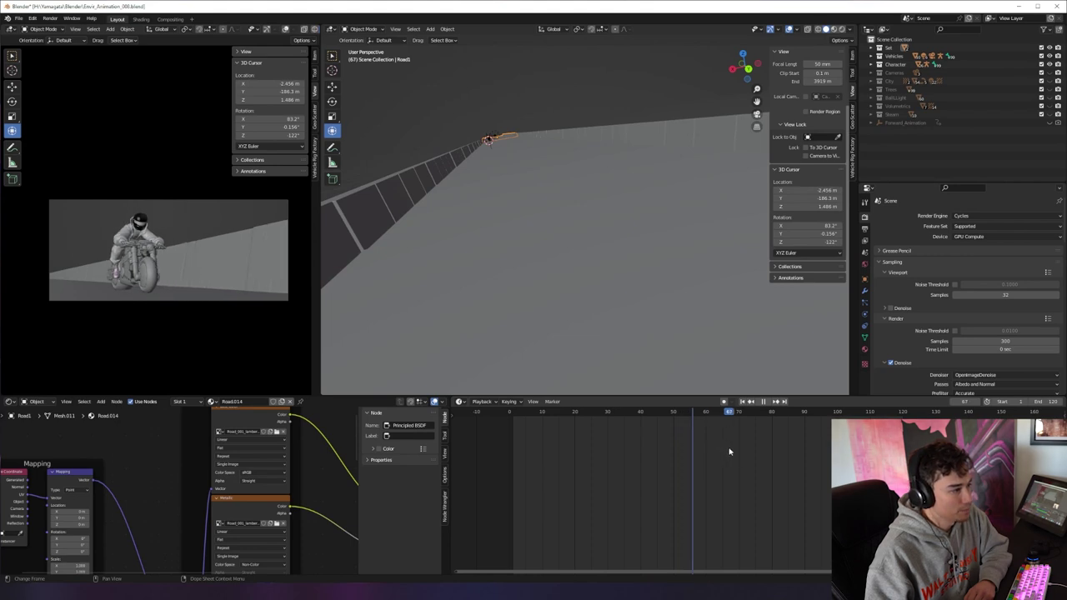
{"action": "left_click_drag", "start_coordinate": [713, 451], "coordinate": [690, 461]}
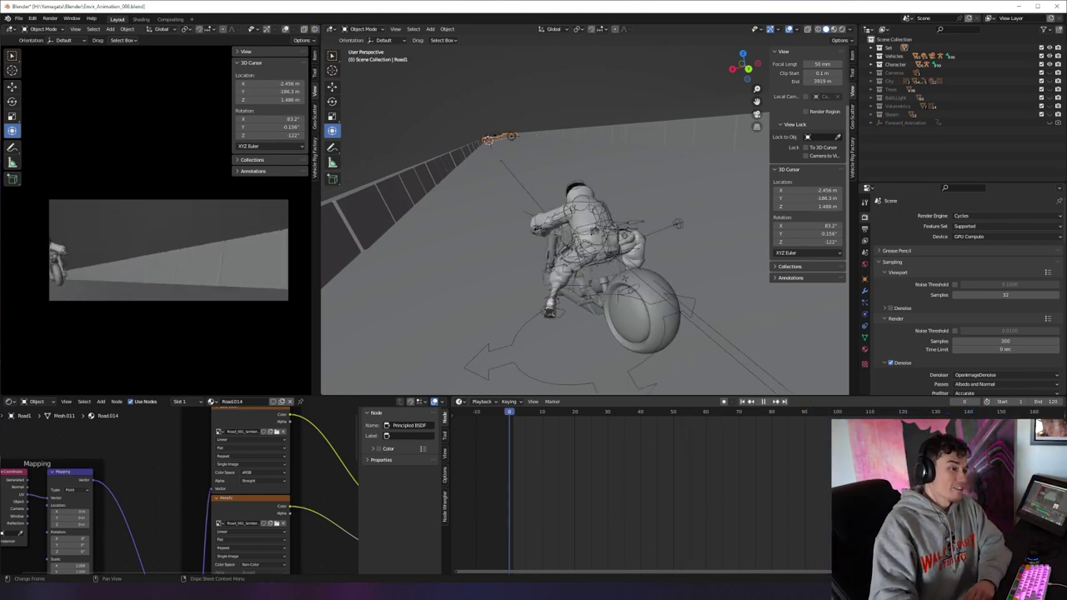
Step: Stop playback, orbit with the numpad to view the rider and road, and expand the Cameras collection
{"action": "key", "text": "space"}
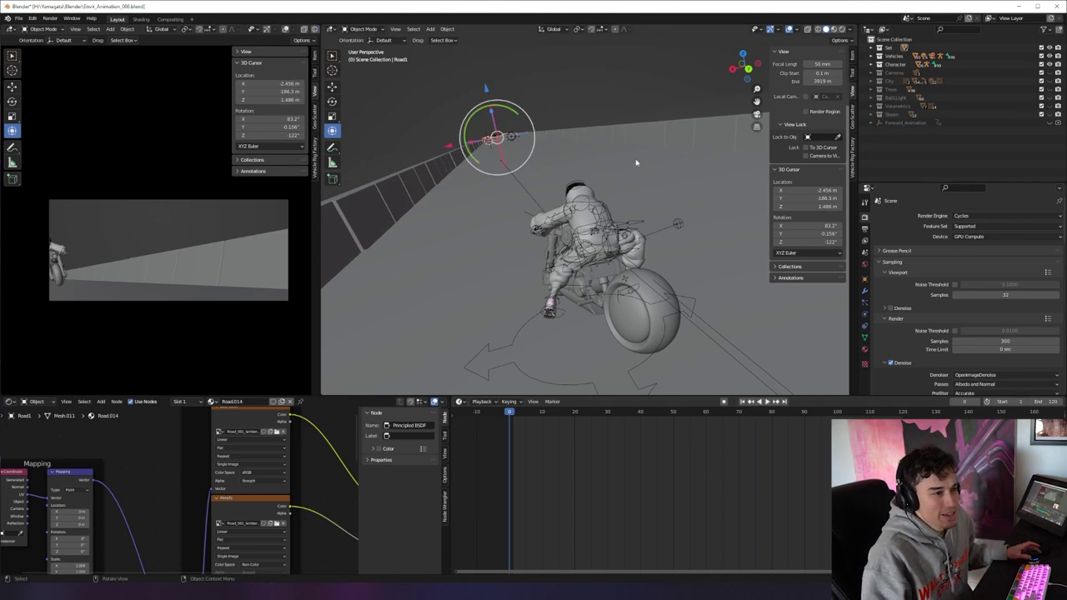
{"action": "key", "text": "KP_Decimal"}
{"action": "key", "text": "KP_4"}
{"action": "key", "text": "KP_4"}
{"action": "key", "text": "KP_4"}
{"action": "key", "text": "KP_4"}
{"action": "key", "text": "KP_8"}
{"action": "key", "text": "KP_8"}
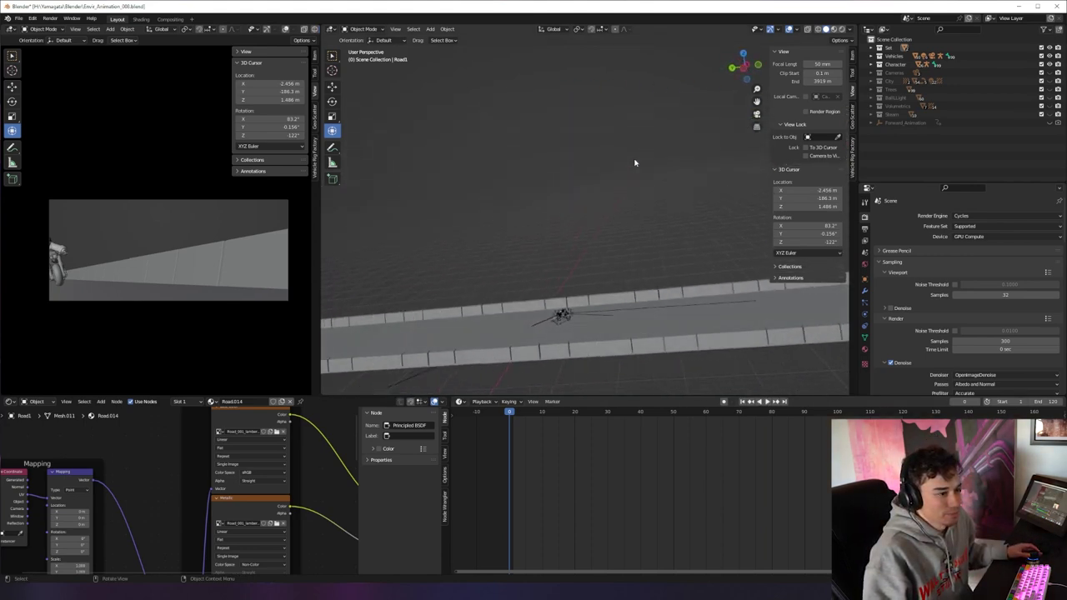
{"action": "key", "text": "KP_8"}
{"action": "key", "text": "KP_4"}
{"action": "key", "text": "KP_4"}
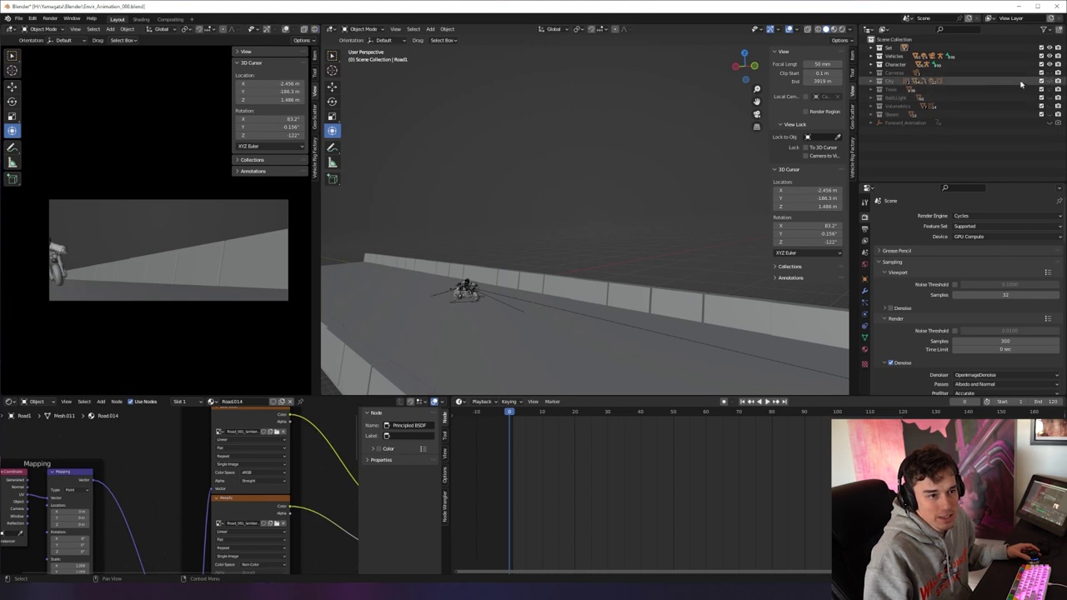
{"action": "left_click", "coordinate": [871, 74]}
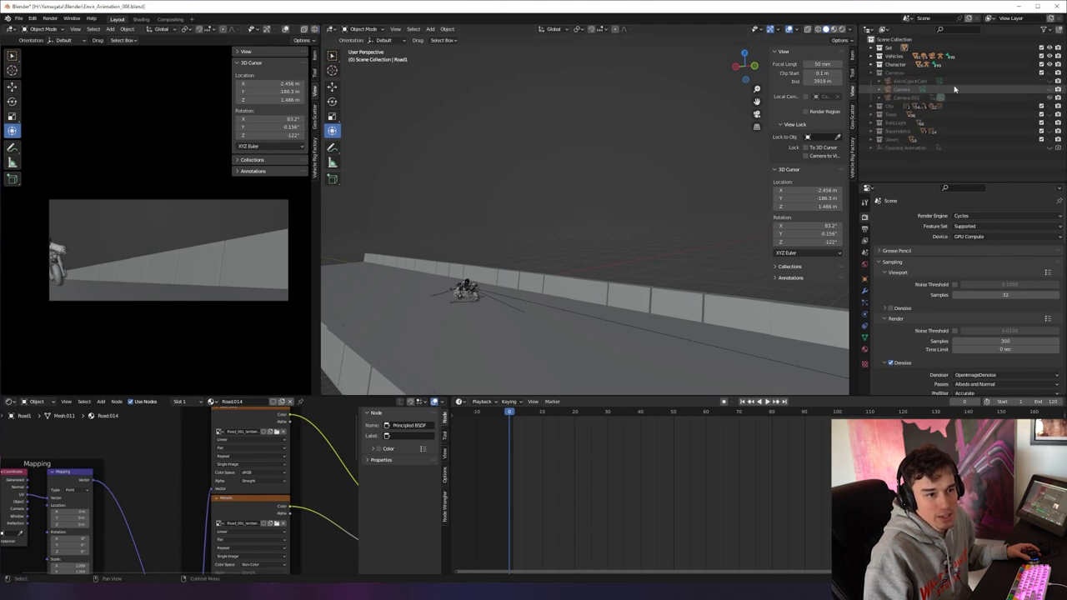
Step: Show the scene cameras and play the animation through the animation camera
{"action": "left_click", "coordinate": [1050, 74]}
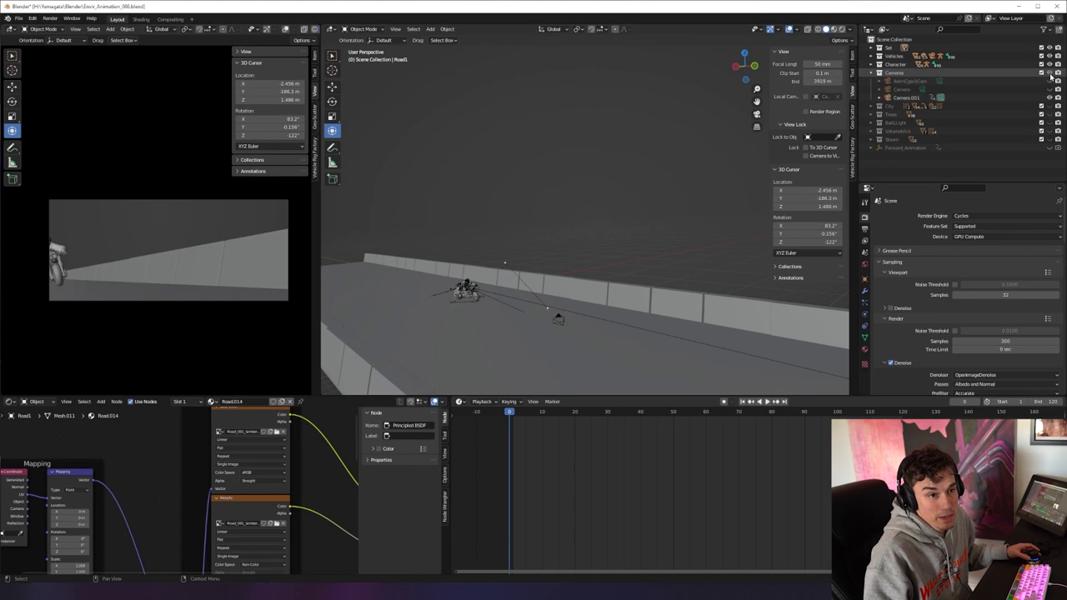
{"action": "left_click", "coordinate": [940, 84]}
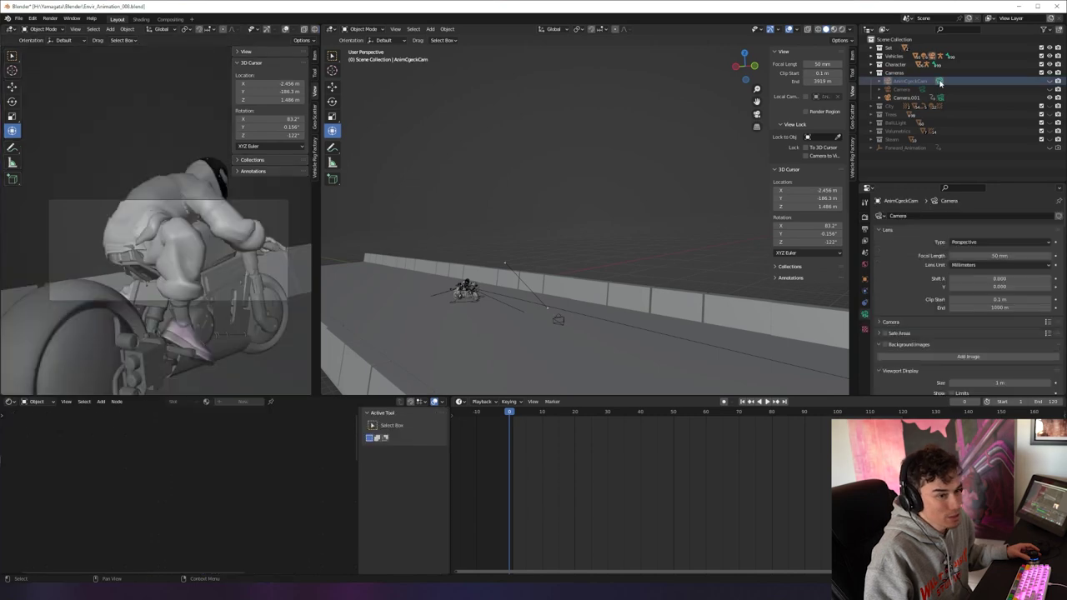
{"action": "key", "text": "space"}
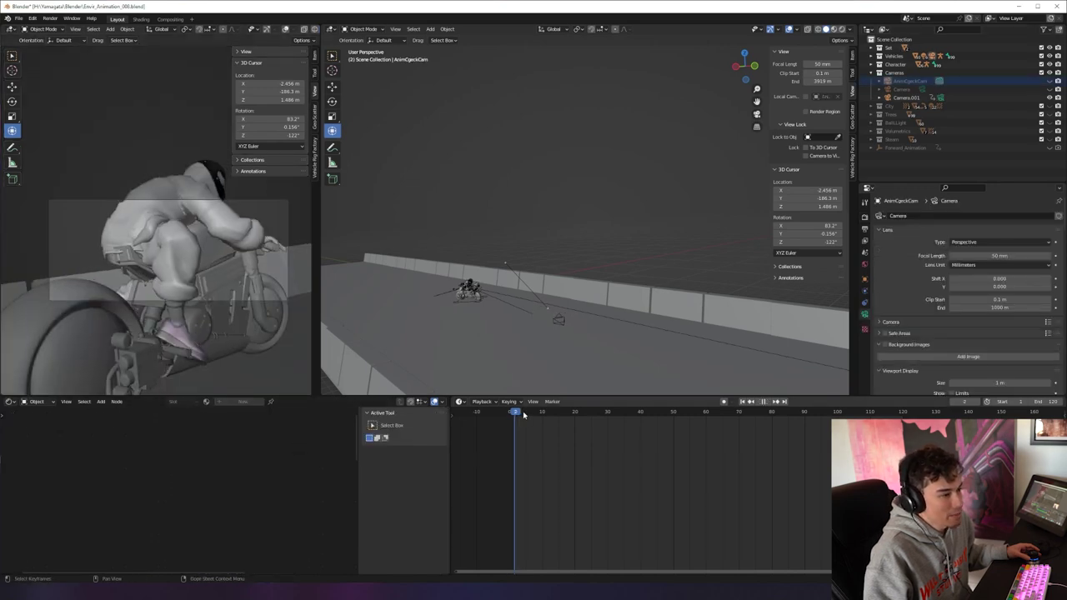
Step: Scrub the rider's motorcycle animation across frames 79 to 102, stopping playback at frame 143
{"action": "left_click_drag", "start_coordinate": [608, 427], "coordinate": [748, 479]}
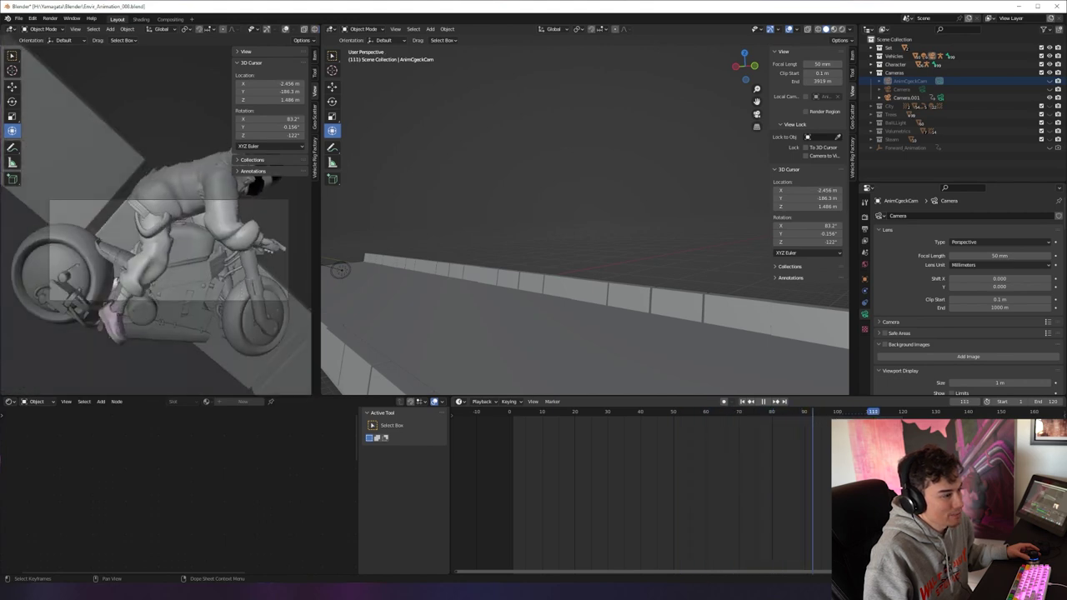
{"action": "left_click_drag", "start_coordinate": [872, 491], "coordinate": [689, 503]}
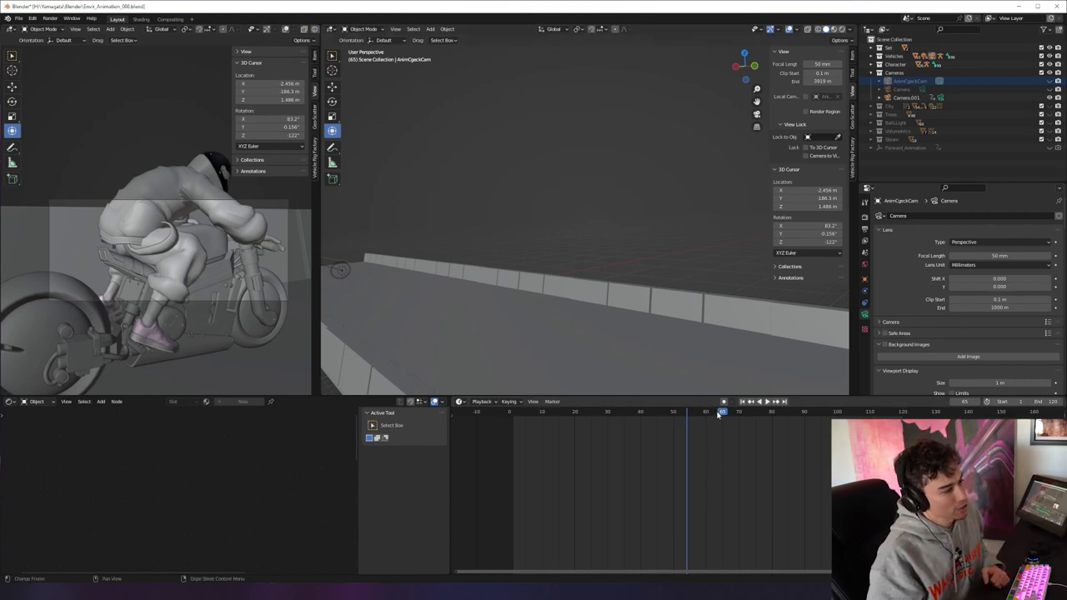
{"action": "left_click_drag", "start_coordinate": [718, 414], "coordinate": [767, 414]}
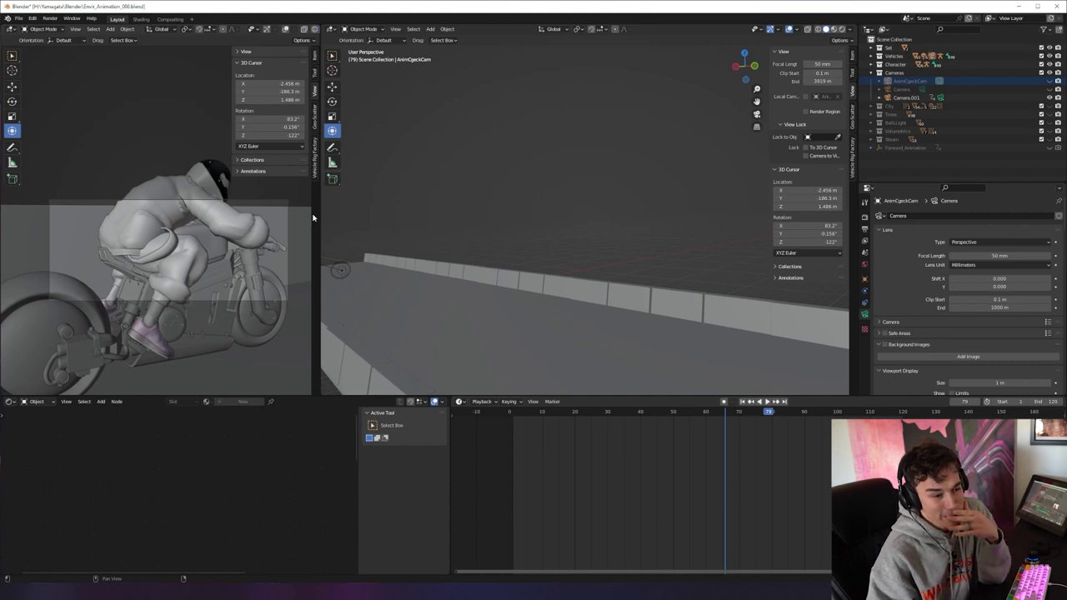
{"action": "left_click_drag", "start_coordinate": [773, 416], "coordinate": [843, 415]}
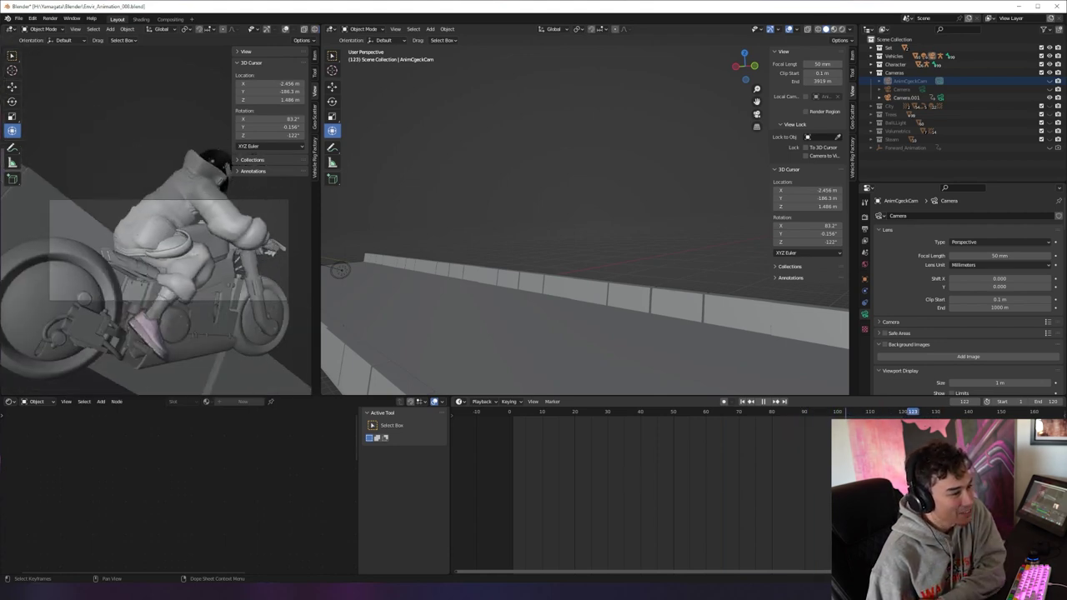
{"action": "key", "text": "space"}
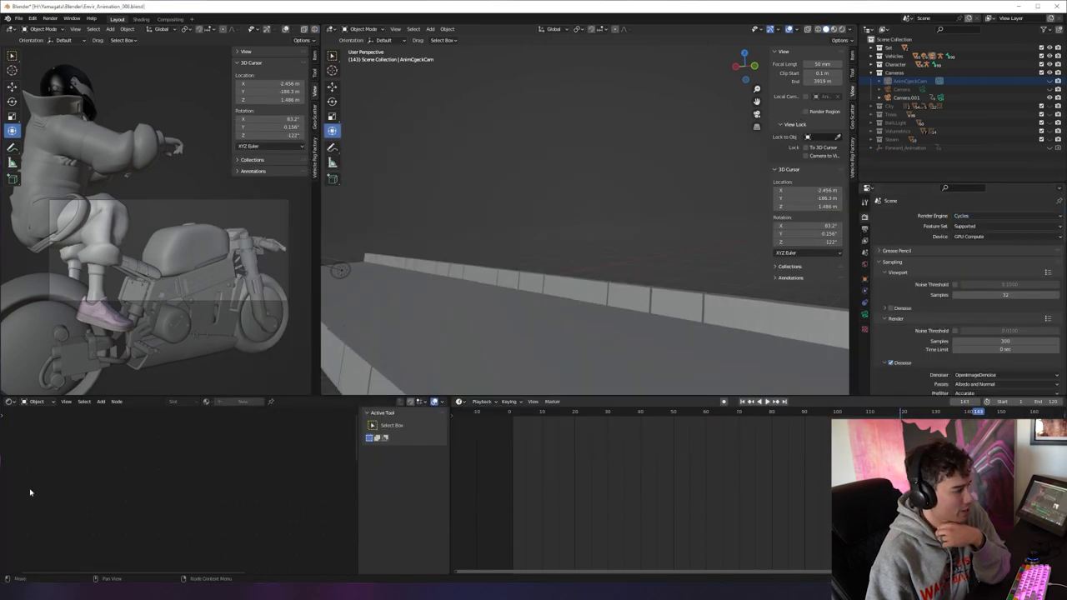
{"action": "key", "text": "alt+Tab"}
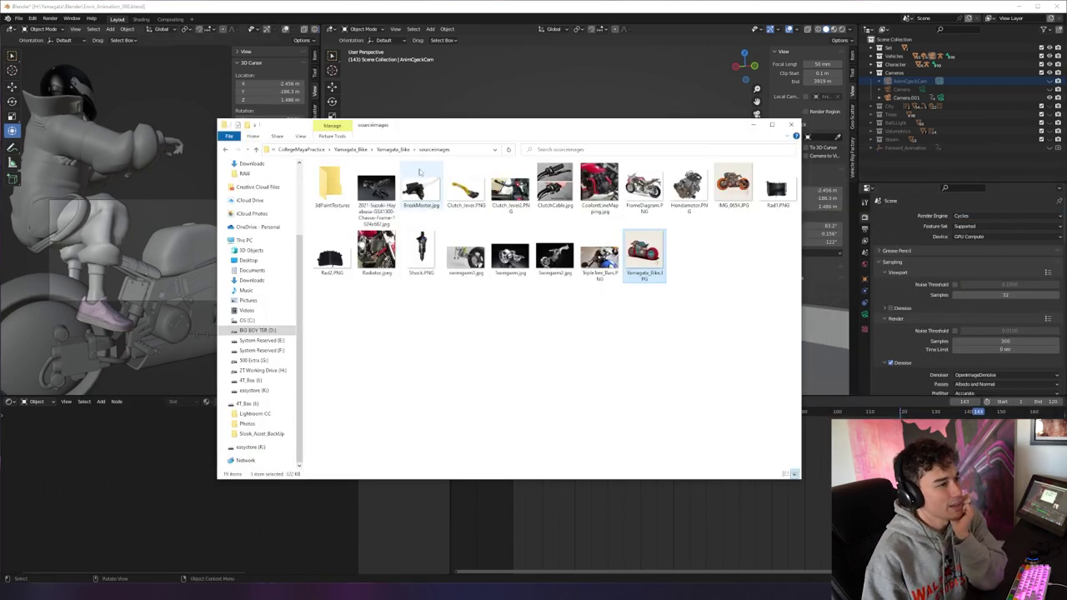
Step: Go up two levels from sourceimages via the Yamagata_Bike address-bar breadcrumb
{"action": "left_click", "coordinate": [389, 150]}
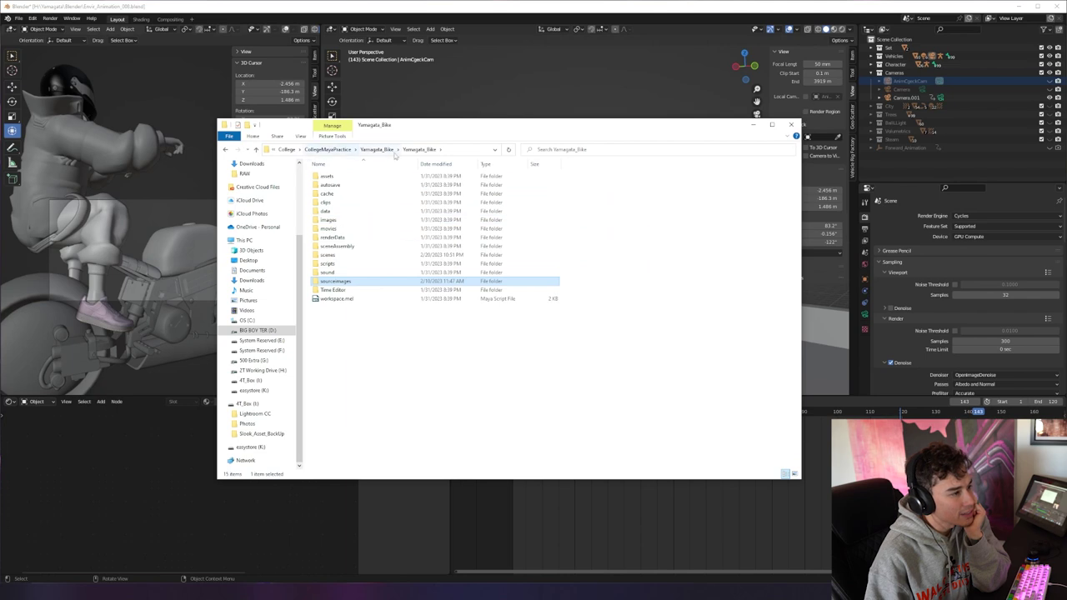
{"action": "left_click", "coordinate": [379, 150]}
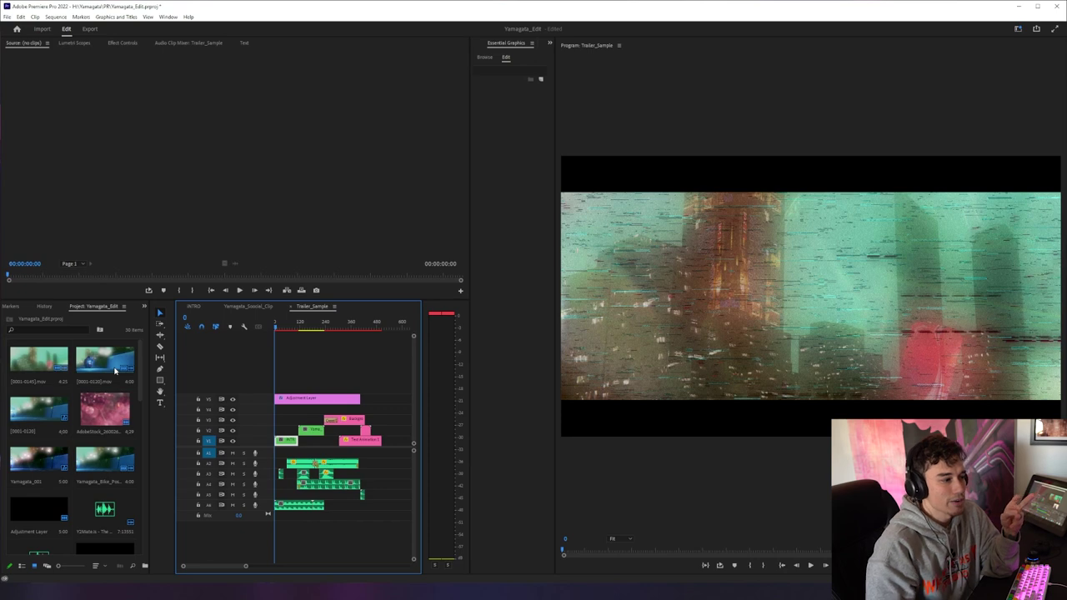
Step: Preview the pink bokeh AdobeStock clip in the Source monitor, then set the trailer to frame 126
{"action": "scroll", "coordinate": [85, 457], "scroll_direction": "down", "scroll_amount": 3}
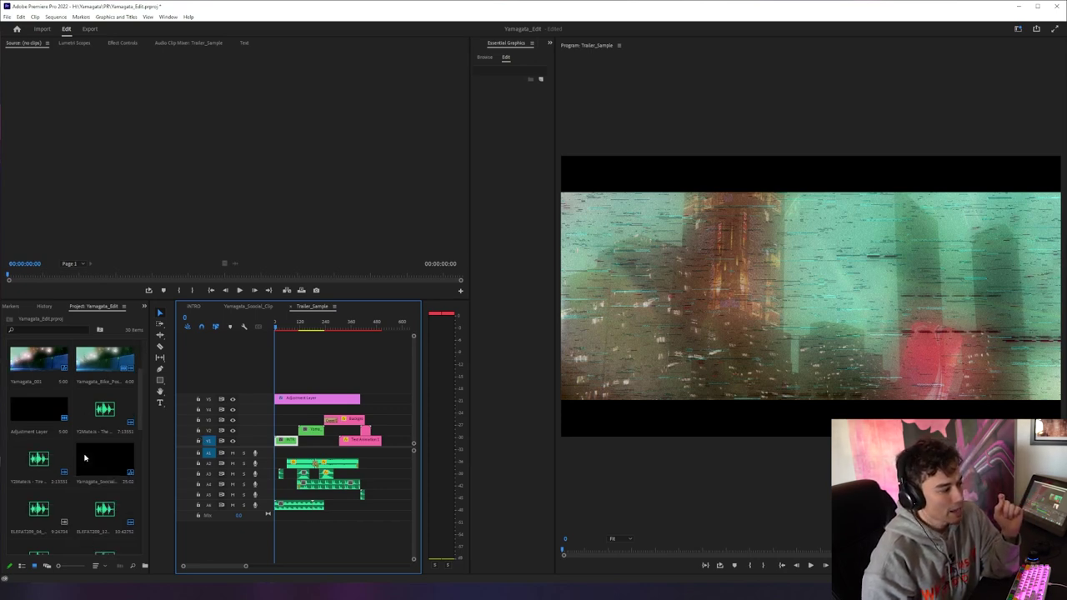
{"action": "scroll", "coordinate": [84, 458], "scroll_direction": "down", "scroll_amount": 3}
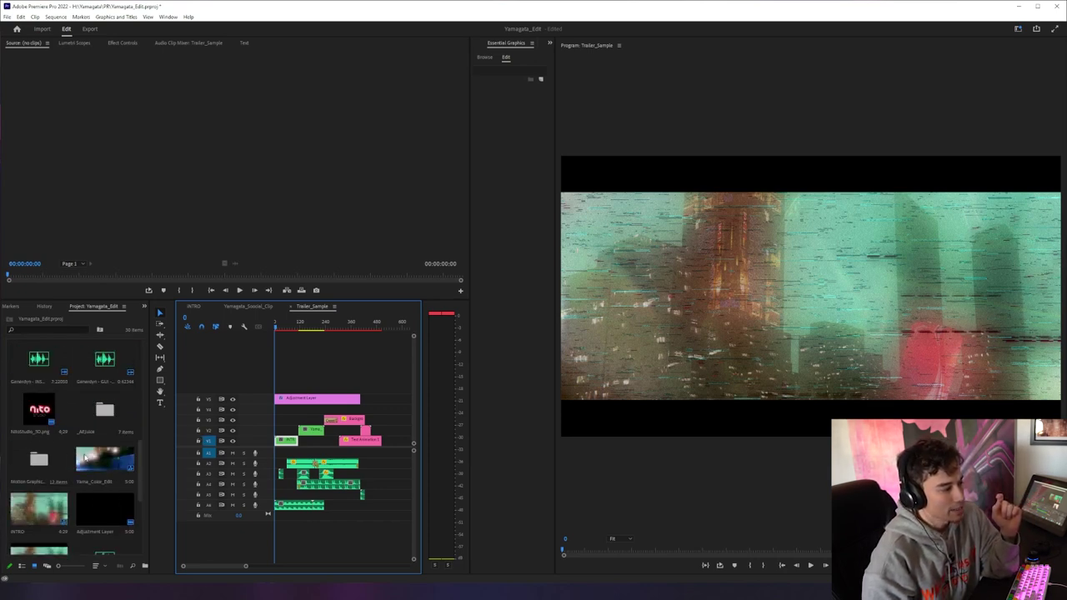
{"action": "scroll", "coordinate": [86, 457], "scroll_direction": "up", "scroll_amount": 6}
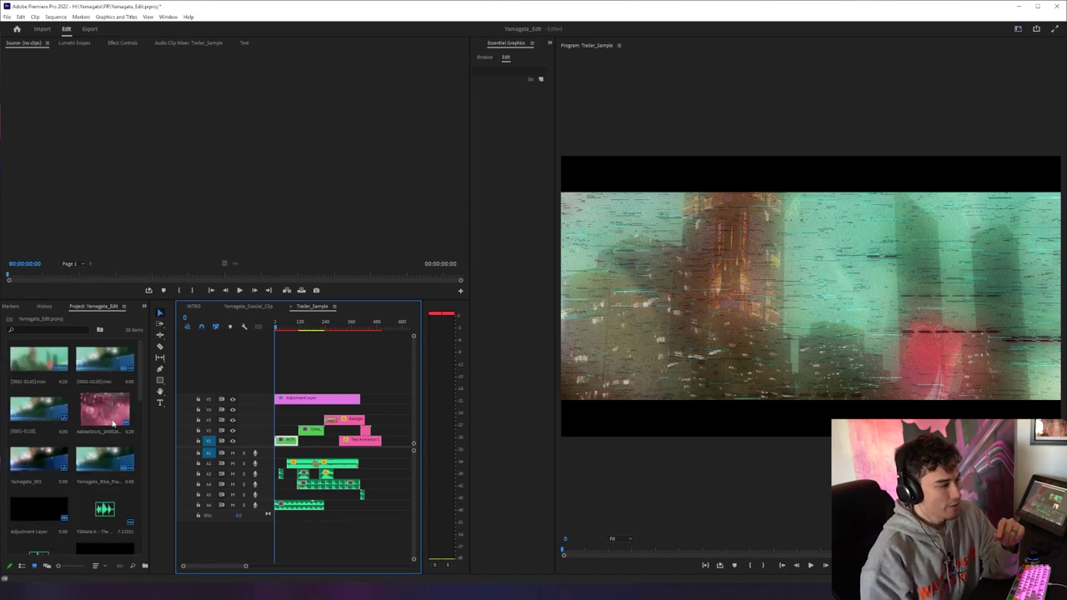
{"action": "double_click", "coordinate": [100, 417]}
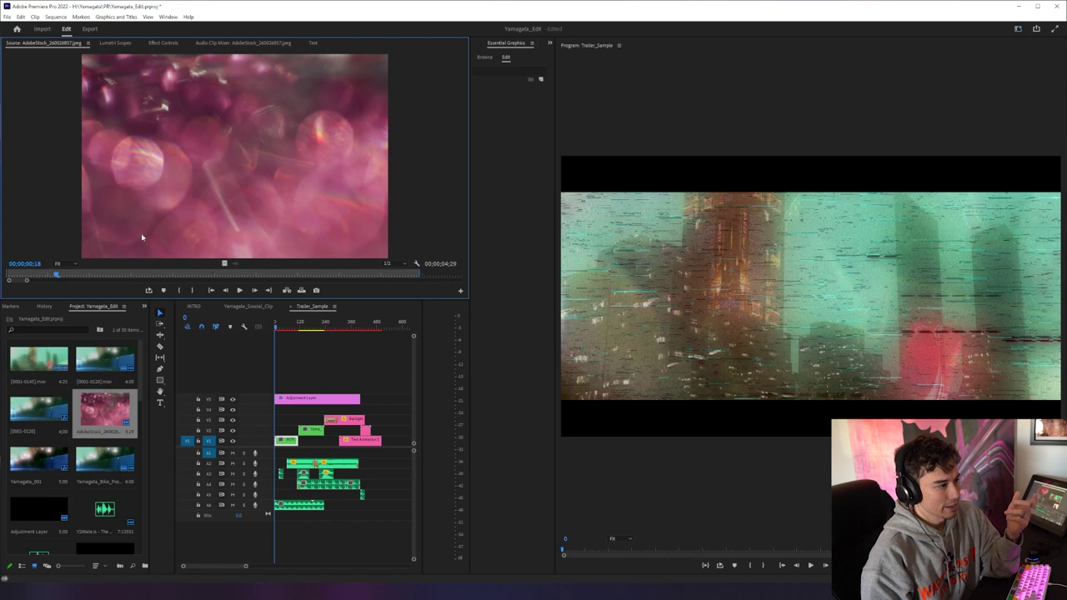
{"action": "left_click_drag", "start_coordinate": [66, 273], "coordinate": [382, 265]}
{"action": "left_click", "coordinate": [686, 550]}
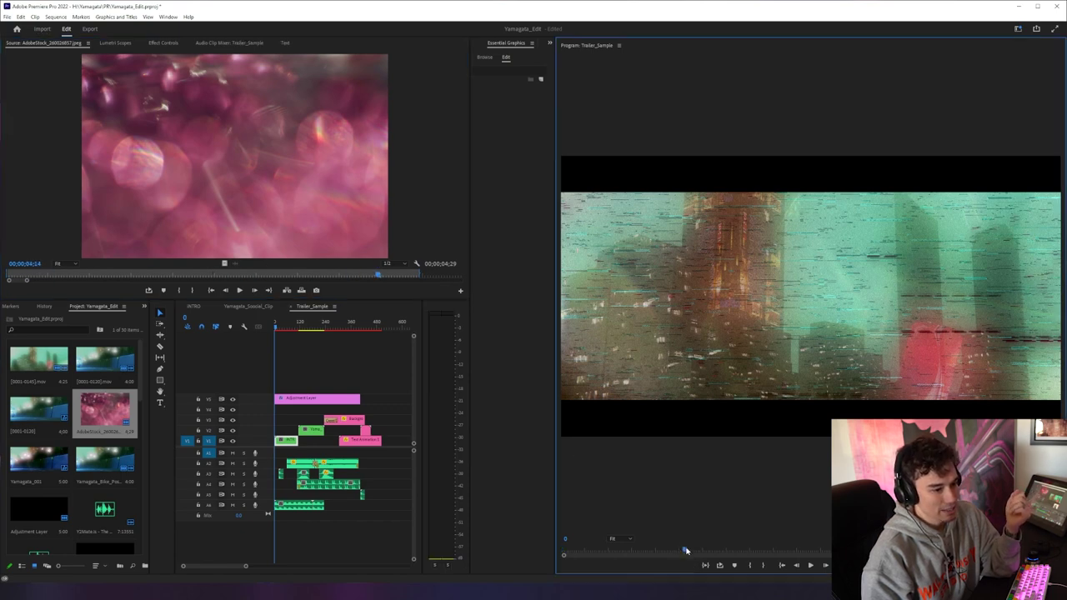
{"action": "left_click", "coordinate": [686, 550]}
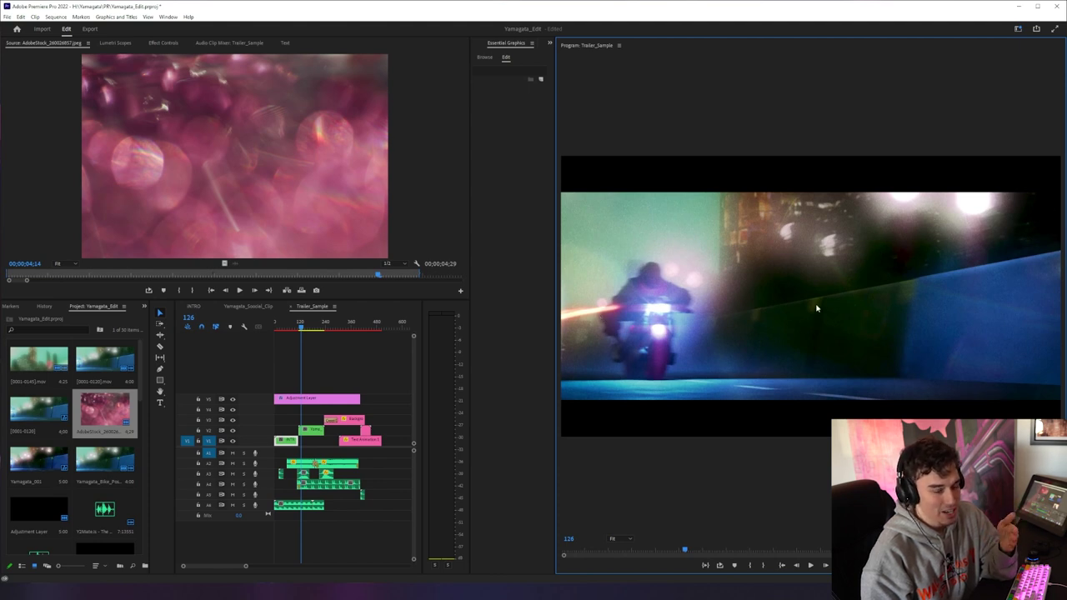
Step: Jump the Trailer_Sample playhead to frame 151, then drag it back to the opening frame
{"action": "left_click", "coordinate": [308, 327]}
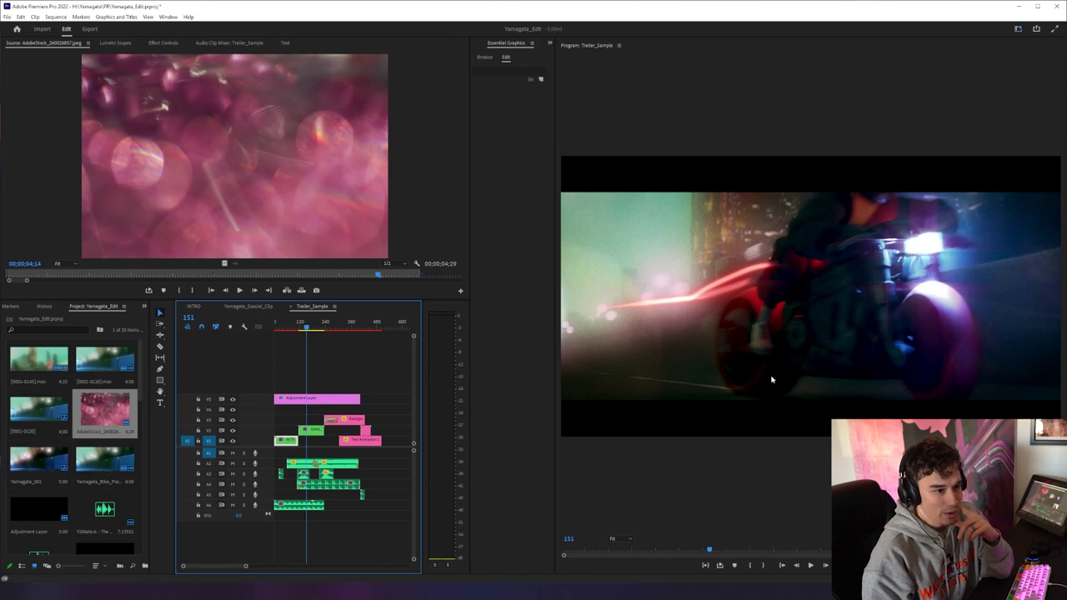
{"action": "left_click_drag", "start_coordinate": [326, 323], "coordinate": [245, 317]}
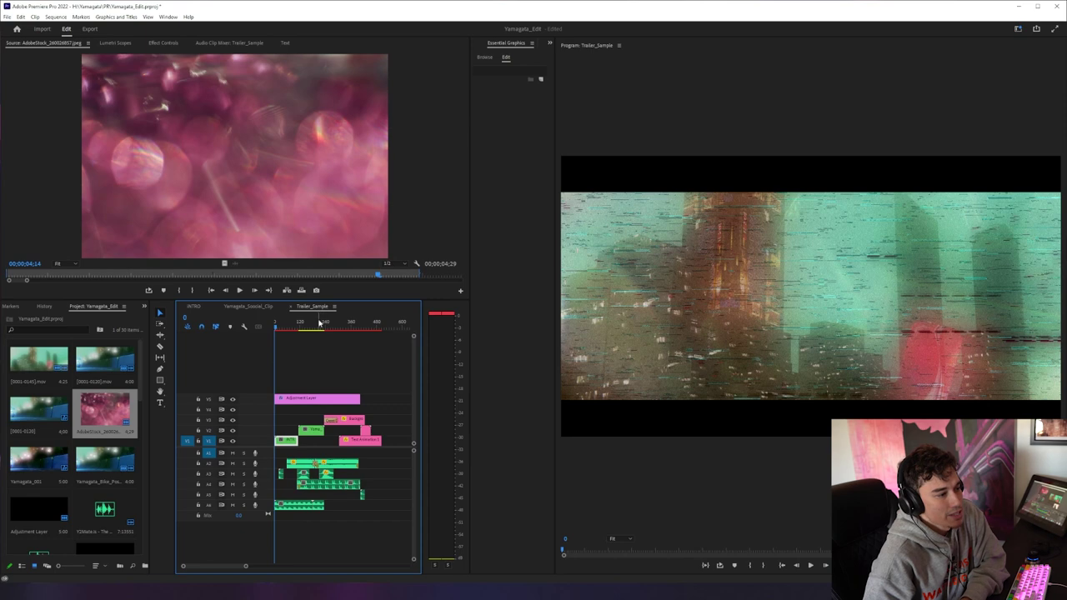
Step: Scrub the trailer past frame 242 to its title graphics, then scrub the Yamagata_Social_Clip sequence
{"action": "left_click_drag", "start_coordinate": [320, 325], "coordinate": [335, 325]}
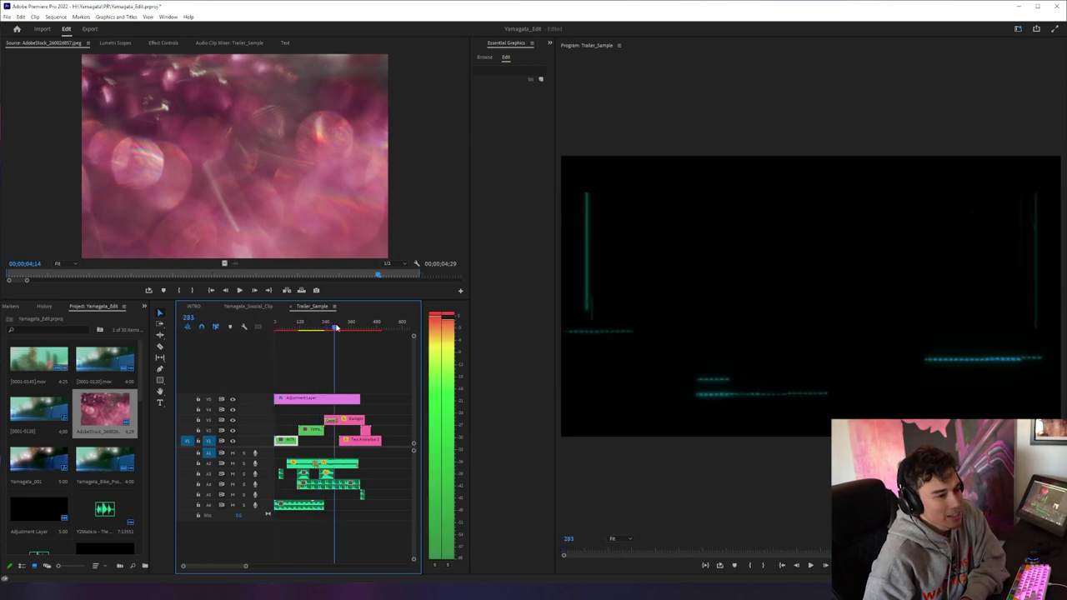
{"action": "left_click_drag", "start_coordinate": [349, 325], "coordinate": [373, 341]}
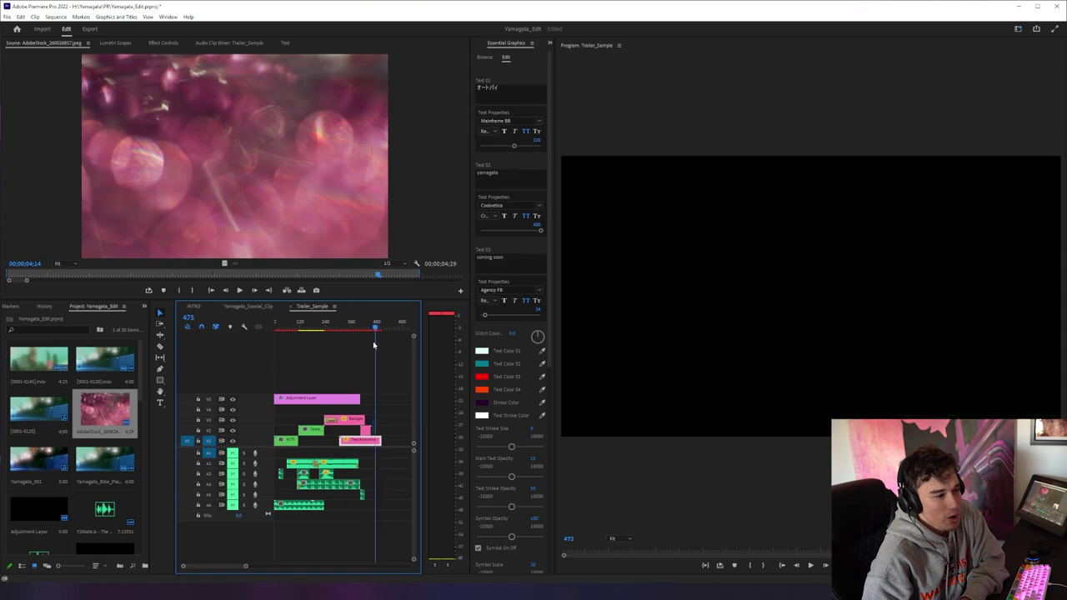
{"action": "left_click", "coordinate": [246, 308]}
{"action": "left_click_drag", "start_coordinate": [342, 327], "coordinate": [377, 327]}
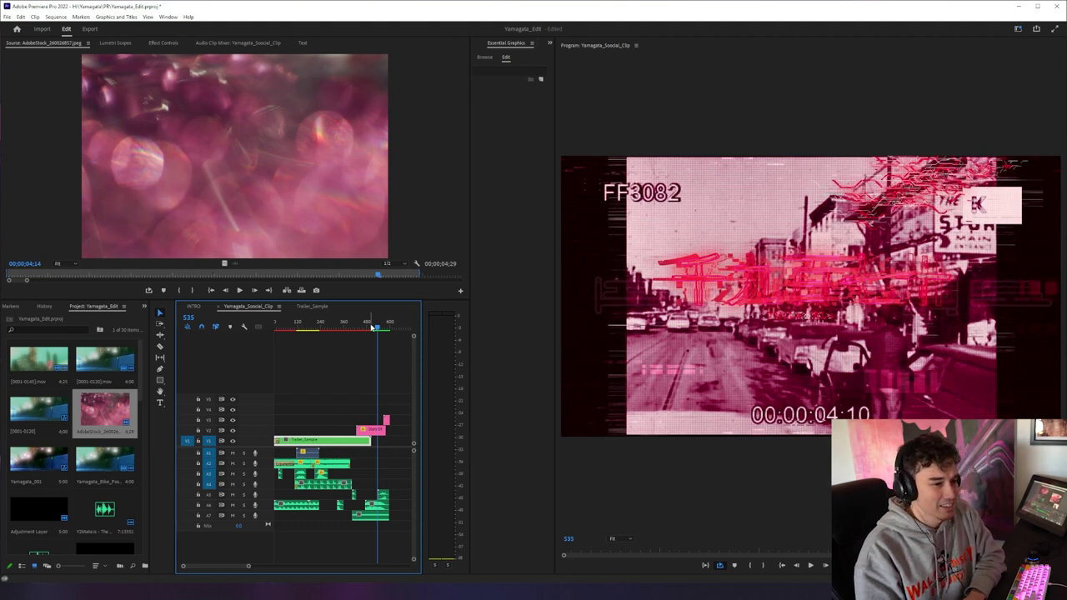
{"action": "left_click_drag", "start_coordinate": [373, 327], "coordinate": [379, 330]}
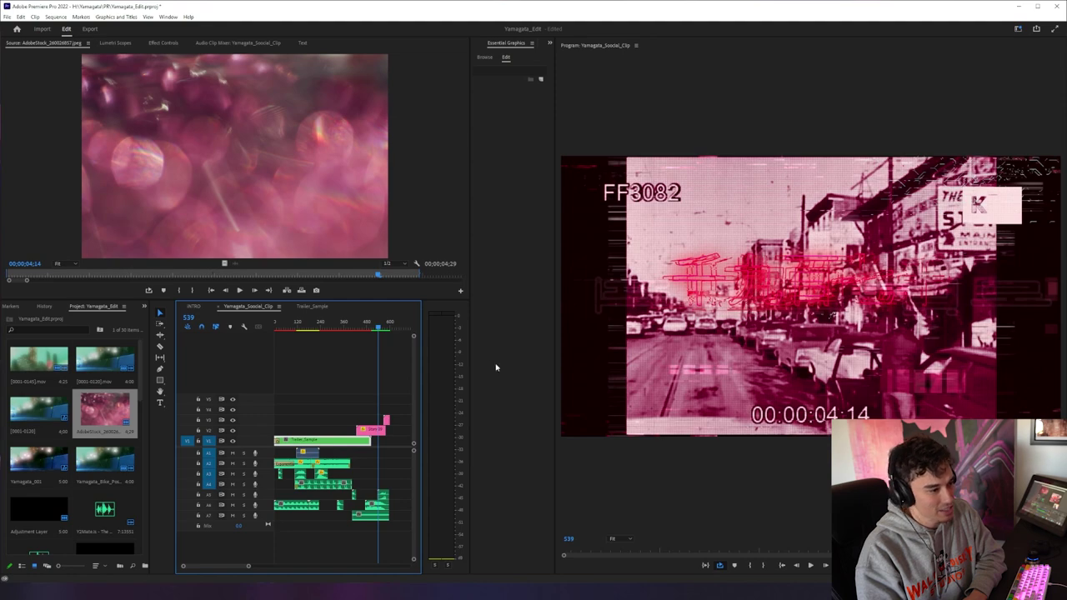
{"action": "left_click_drag", "start_coordinate": [377, 329], "coordinate": [348, 330]}
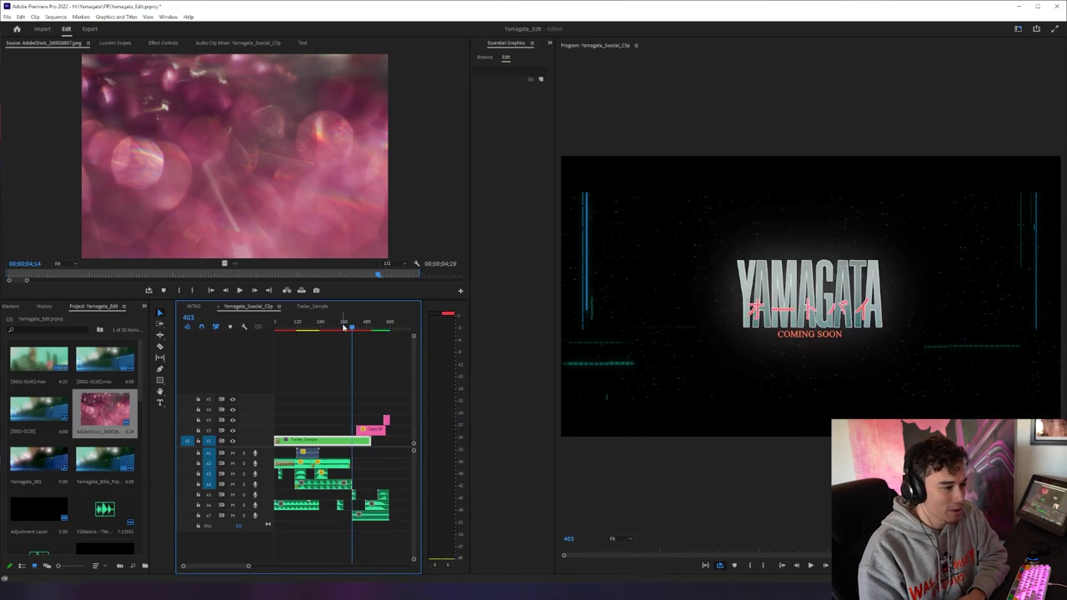